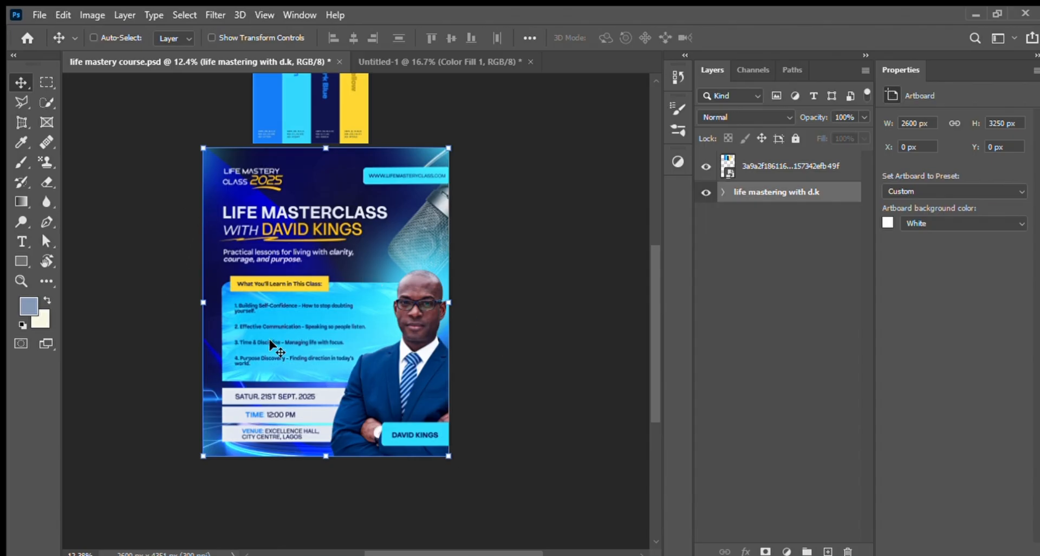
Step: Expand the "life mastering with d.k" artboard and hide its visible layers and groups, leaving only the blank white artboard
{"action": "left_click", "coordinate": [723, 193]}
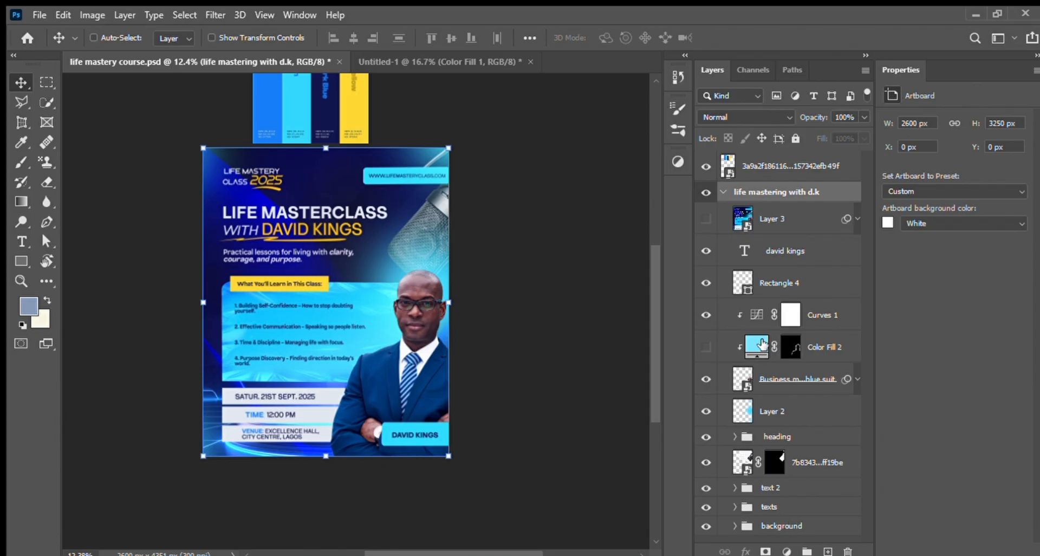
{"action": "left_click", "coordinate": [707, 525]}
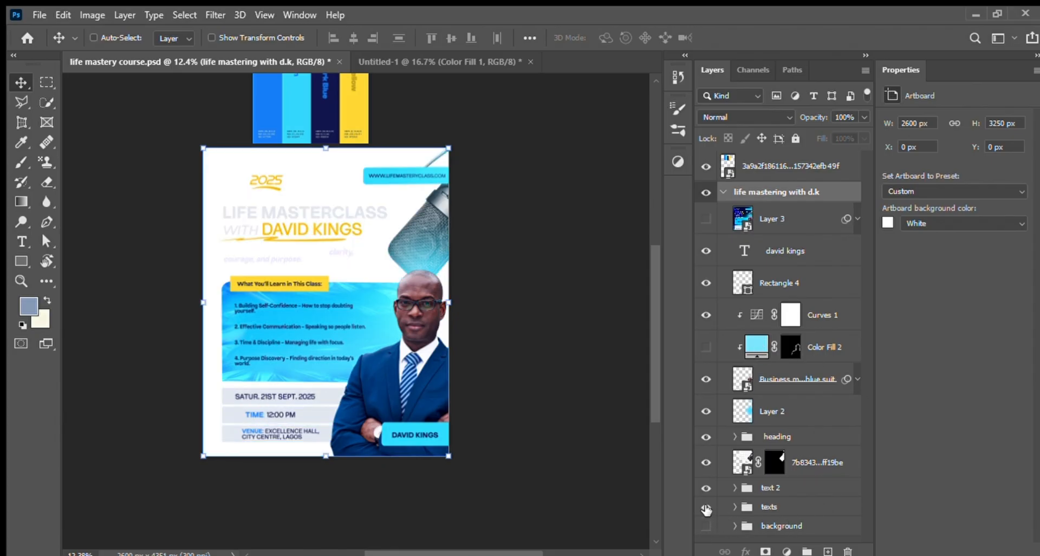
{"action": "left_click", "coordinate": [706, 507]}
{"action": "left_click", "coordinate": [706, 489]}
{"action": "left_click", "coordinate": [706, 462]}
{"action": "left_click", "coordinate": [707, 437]}
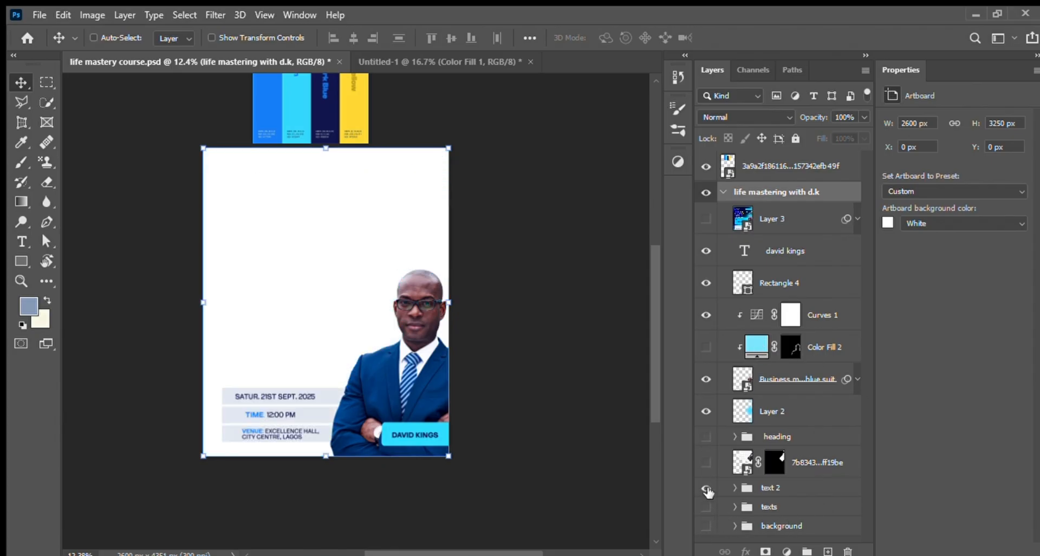
{"action": "left_click", "coordinate": [707, 488]}
{"action": "left_click", "coordinate": [707, 411]}
{"action": "left_click", "coordinate": [707, 378]}
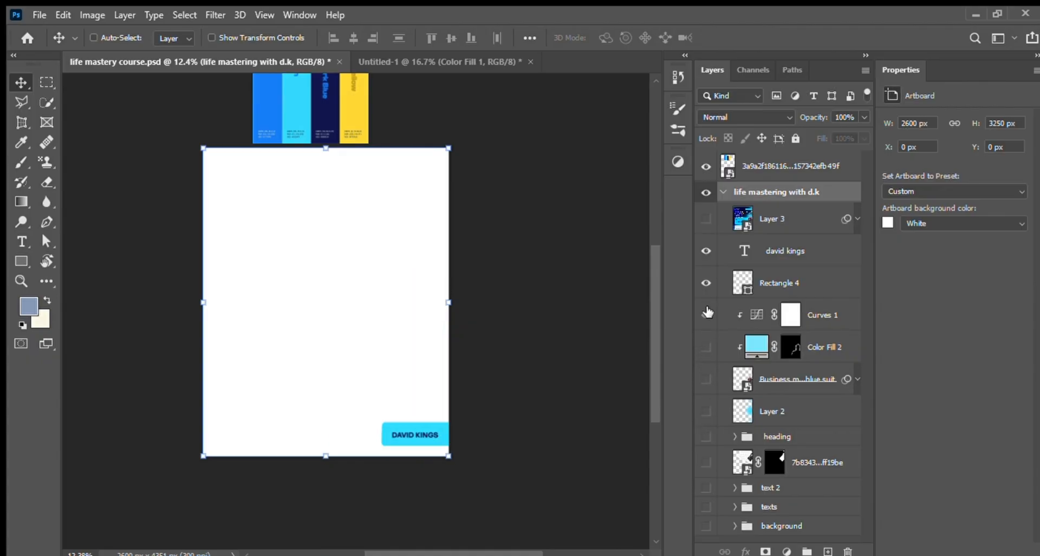
{"action": "left_click", "coordinate": [707, 283]}
{"action": "left_click", "coordinate": [707, 250]}
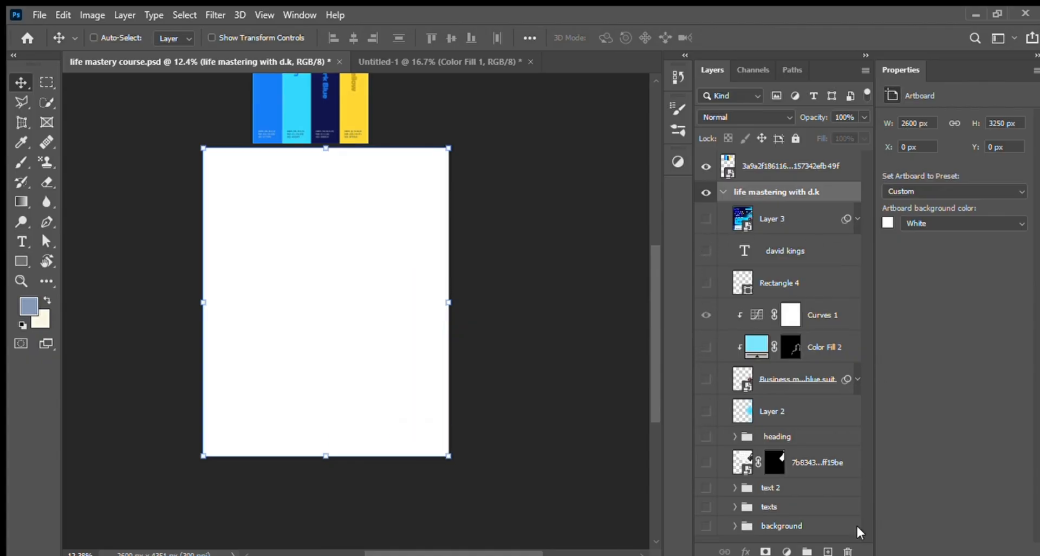
Step: Show the background group and expand it down to its lowest layers
{"action": "left_click", "coordinate": [707, 526]}
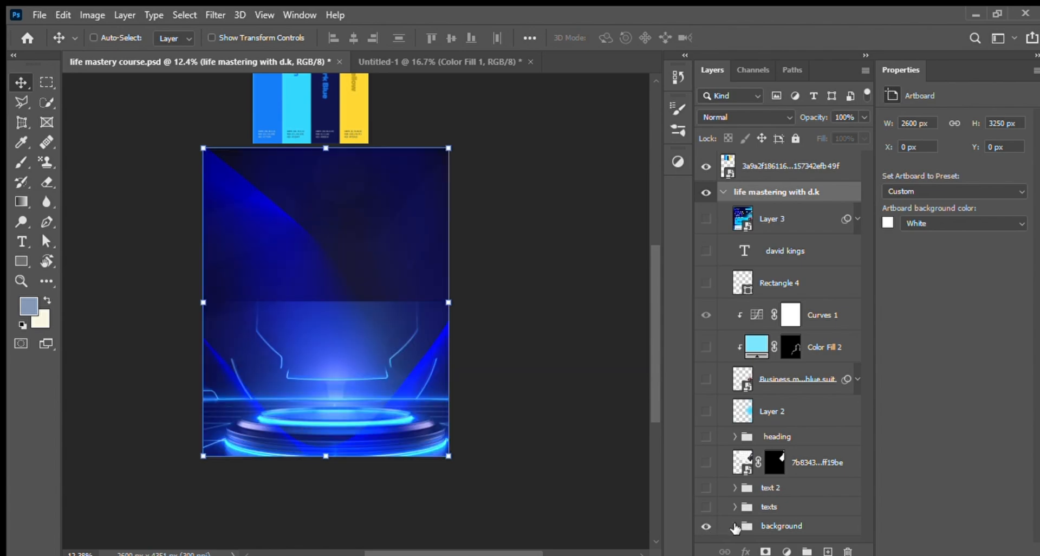
{"action": "left_click", "coordinate": [734, 526]}
{"action": "left_click_drag", "start_coordinate": [863, 382], "coordinate": [855, 514]}
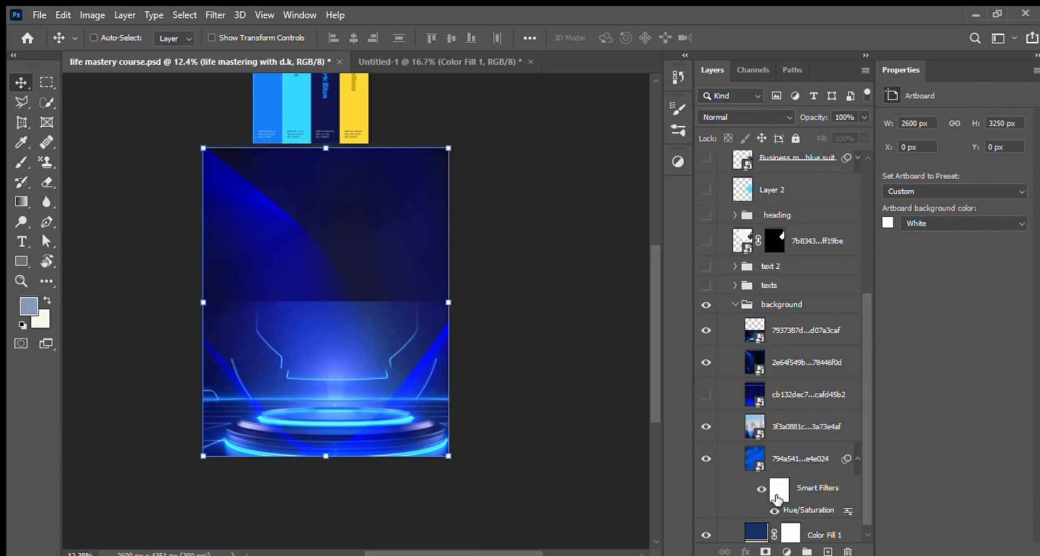
Step: Examine the Hue/Saturation smart filter on the blue 794a541 texture layer, then collapse its filter list
{"action": "left_click", "coordinate": [778, 497], "text": "shift"}
{"action": "left_click", "coordinate": [780, 494], "text": "shift"}
{"action": "left_click", "coordinate": [822, 461]}
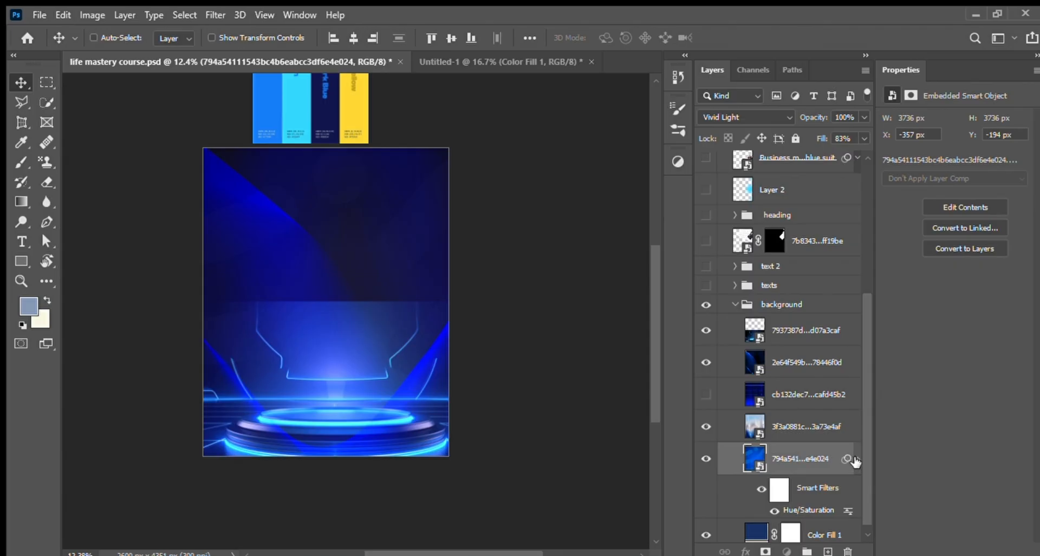
{"action": "left_click", "coordinate": [858, 459]}
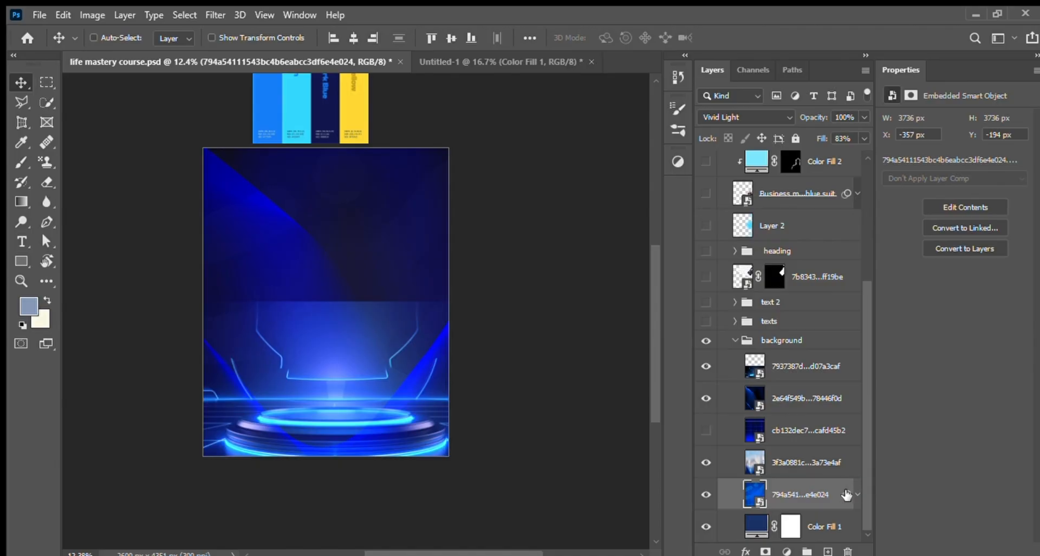
{"action": "left_click", "coordinate": [858, 494]}
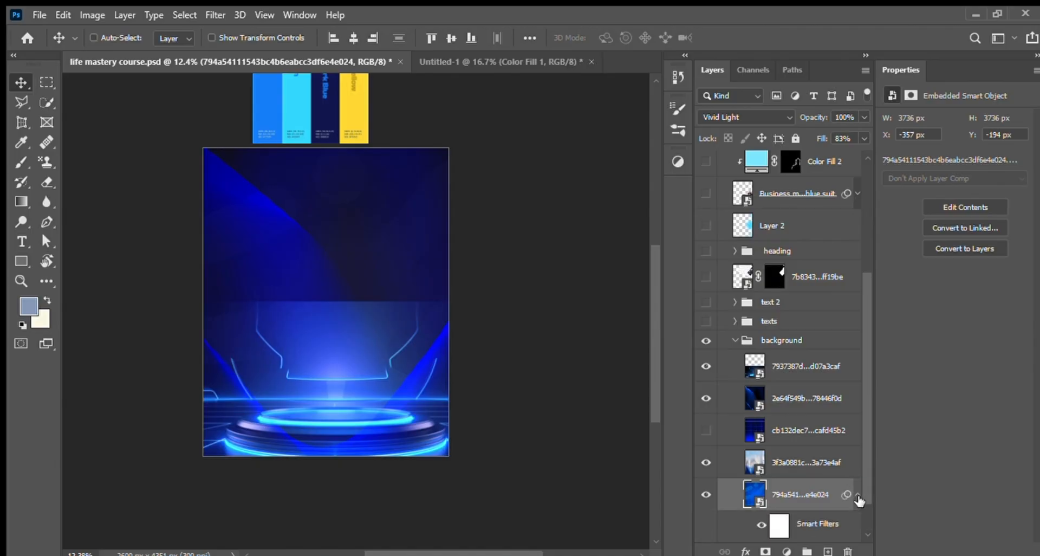
{"action": "left_click", "coordinate": [857, 494]}
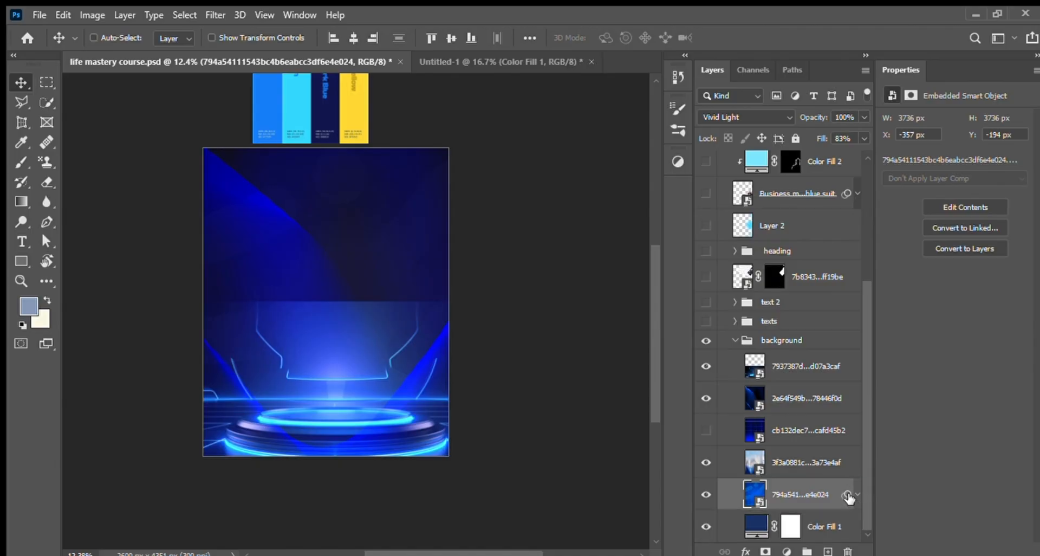
Step: Hide the upper image layers in the background group, keeping only Color Fill 1 and the blue 794a541 texture visible
{"action": "left_click", "coordinate": [707, 495]}
{"action": "left_click", "coordinate": [706, 495]}
{"action": "left_click", "coordinate": [707, 462]}
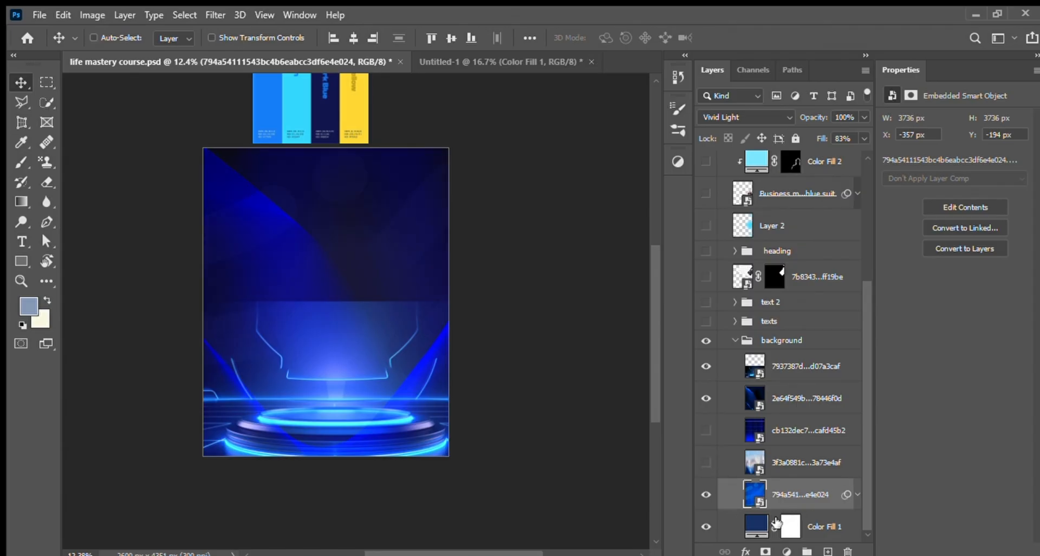
{"action": "left_click", "coordinate": [706, 529]}
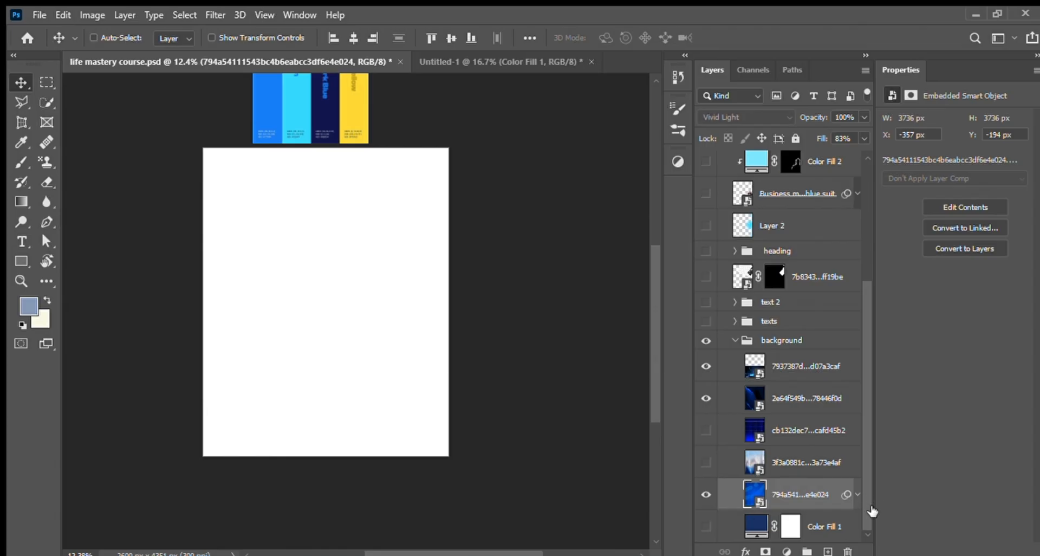
{"action": "left_click", "coordinate": [707, 526]}
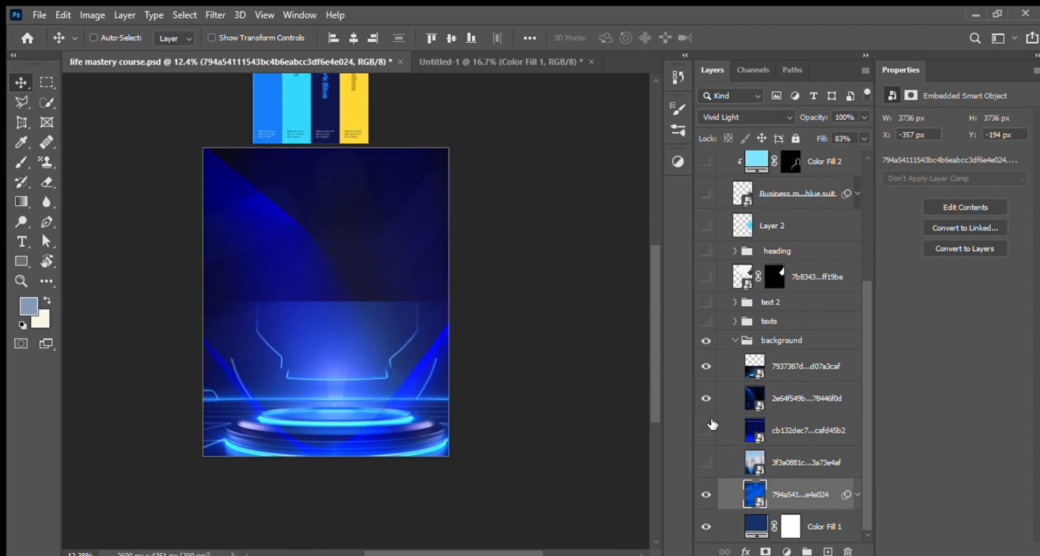
{"action": "left_click", "coordinate": [706, 398]}
{"action": "left_click", "coordinate": [706, 366]}
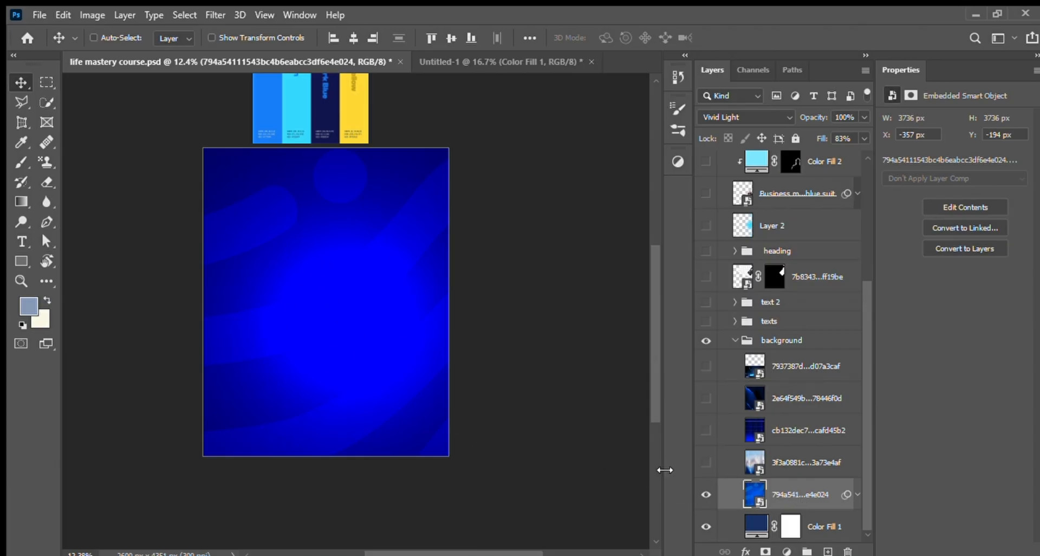
Step: Show the four image layers above the blue texture one by one, from 3f3a0881c up to 7937387d
{"action": "left_click", "coordinate": [706, 464]}
{"action": "left_click", "coordinate": [707, 431]}
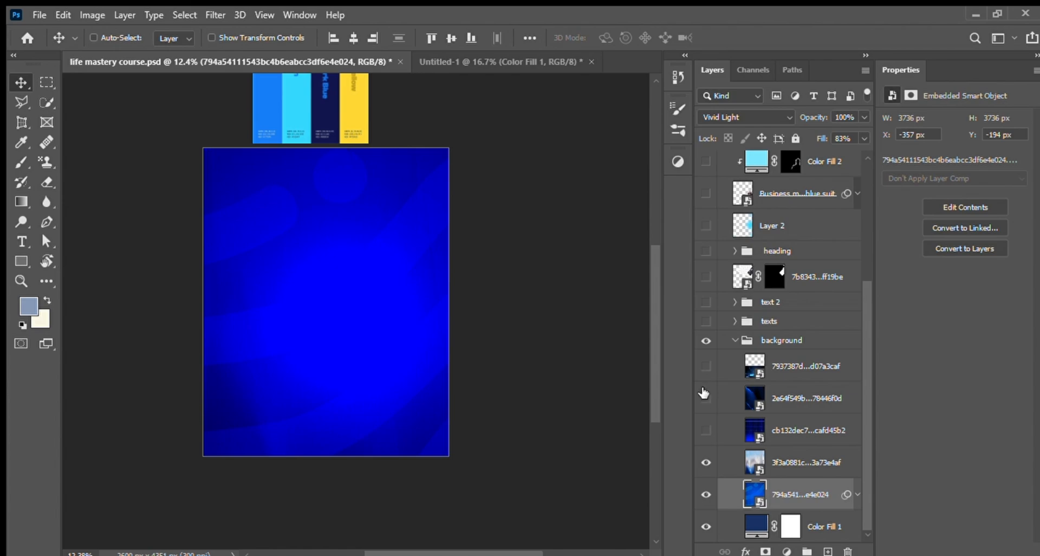
{"action": "left_click", "coordinate": [707, 432]}
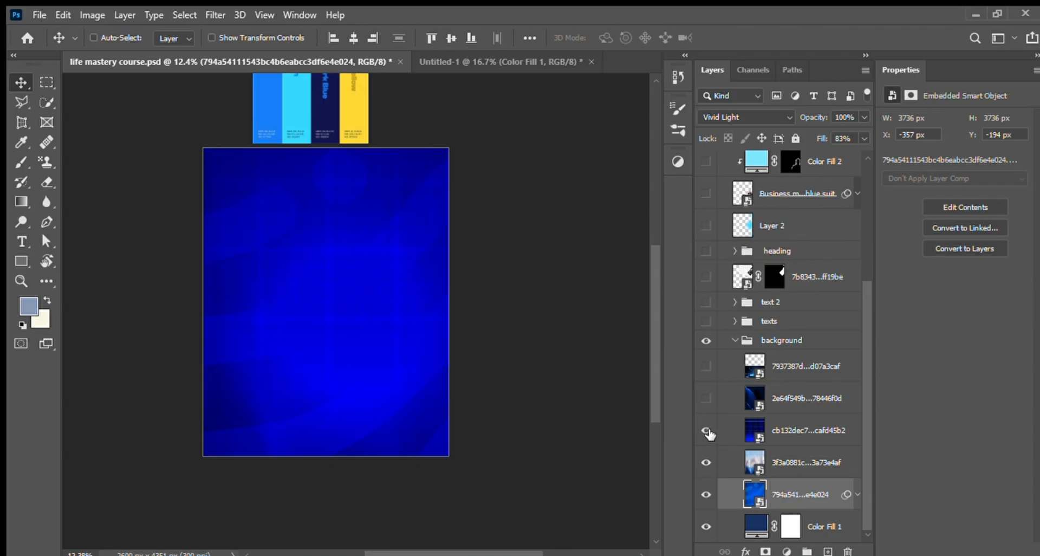
{"action": "left_click", "coordinate": [706, 398]}
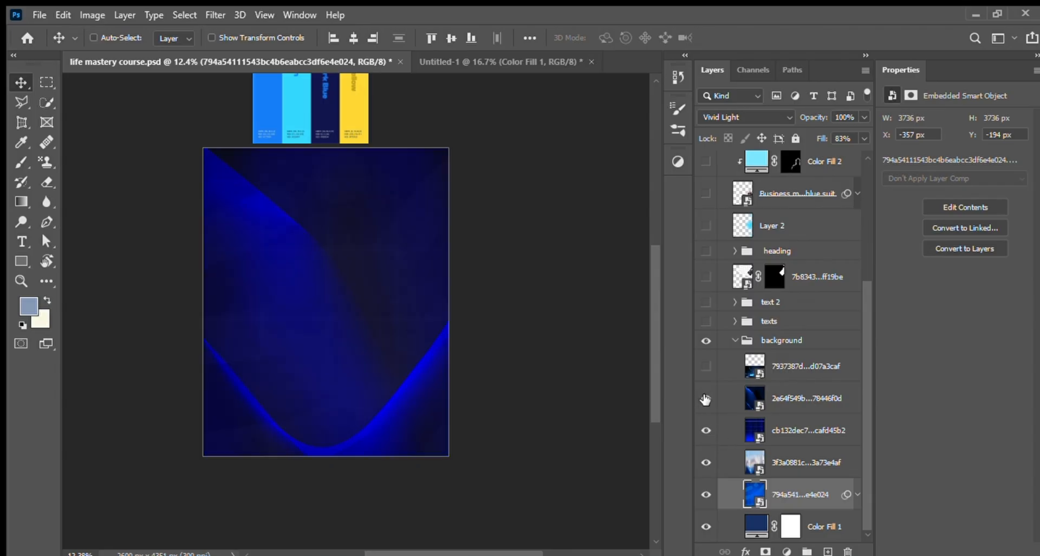
{"action": "left_click", "coordinate": [706, 366]}
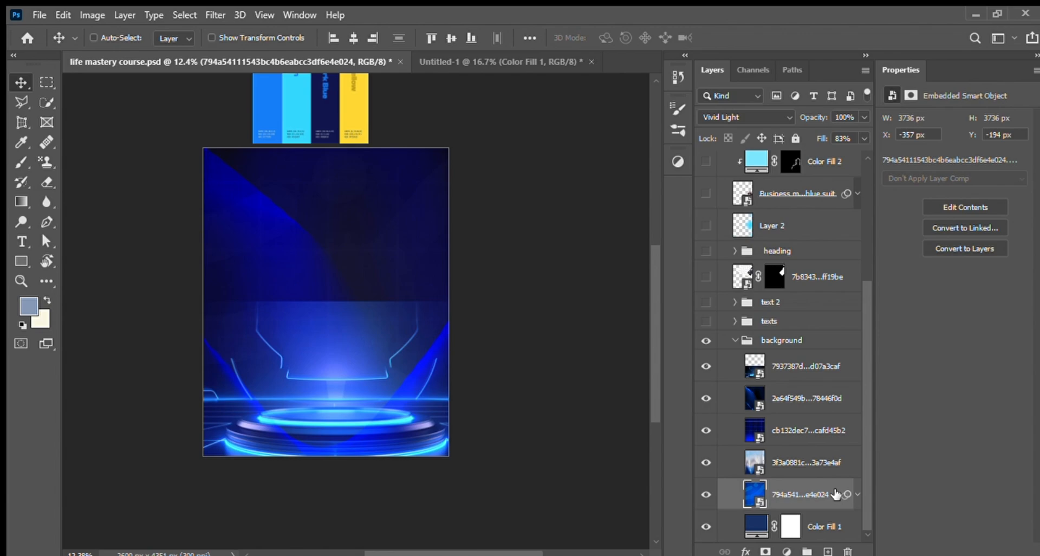
{"action": "key", "text": "i"}
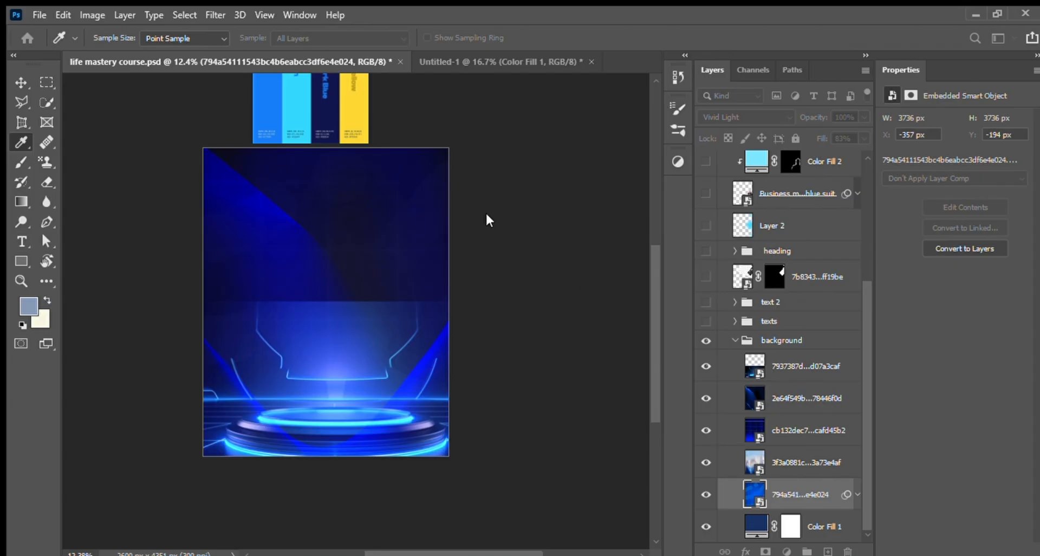
{"action": "scroll", "coordinate": [486, 214], "scroll_direction": "up", "scroll_amount": 2}
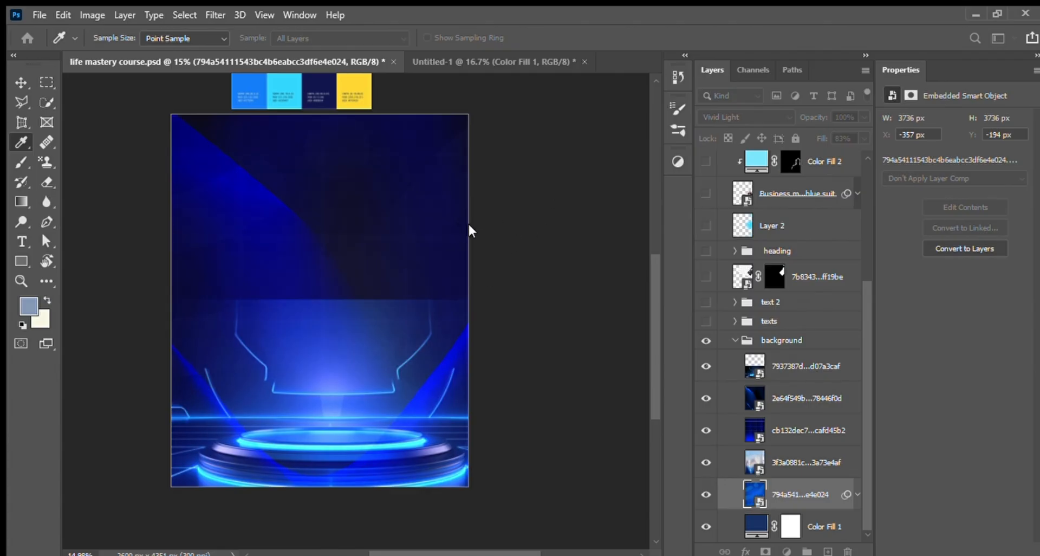
{"action": "mouse_move", "coordinate": [525, 232]}
{"action": "left_mouse_down"}
{"action": "mouse_move", "coordinate": [432, 237]}
{"action": "mouse_move", "coordinate": [566, 239]}
{"action": "mouse_move", "coordinate": [404, 242]}
{"action": "mouse_move", "coordinate": [578, 230]}
{"action": "mouse_move", "coordinate": [419, 234]}
{"action": "mouse_move", "coordinate": [532, 227]}
{"action": "left_mouse_up"}
{"action": "key", "text": "Return"}
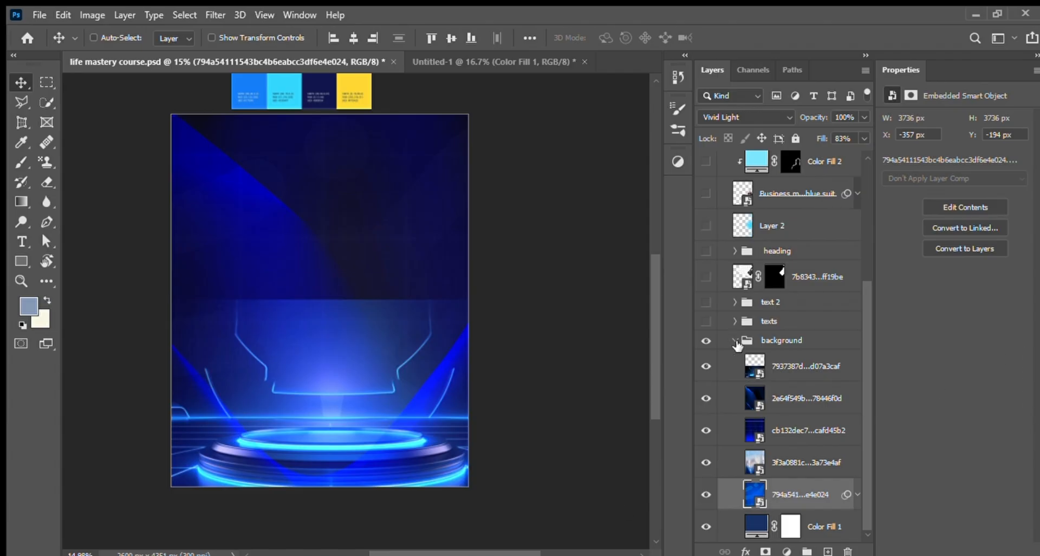
Step: Collapse the background group, then show the businessman cutout layer and inspect its Camera Raw smart filter
{"action": "left_click", "coordinate": [736, 341]}
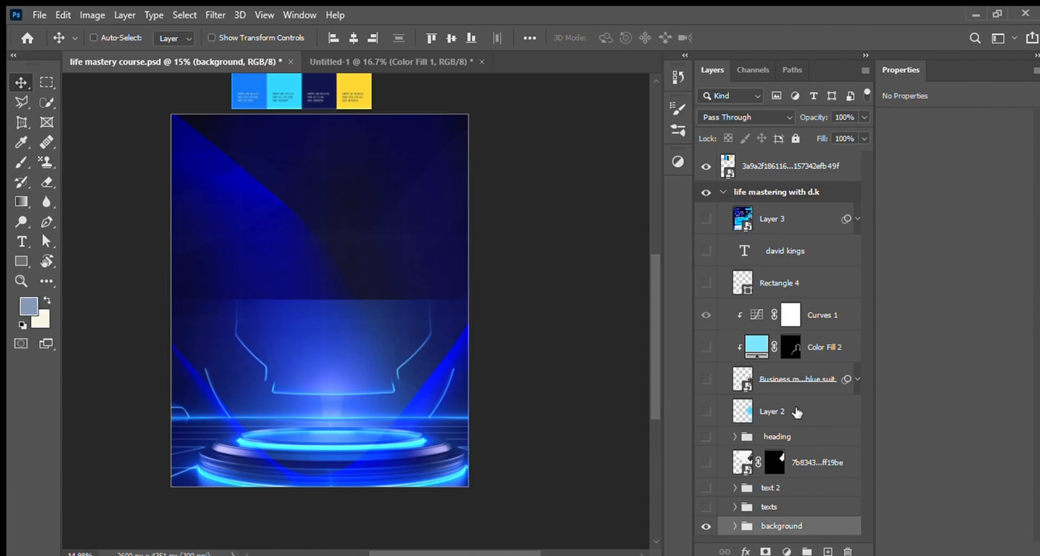
{"action": "left_click", "coordinate": [707, 380]}
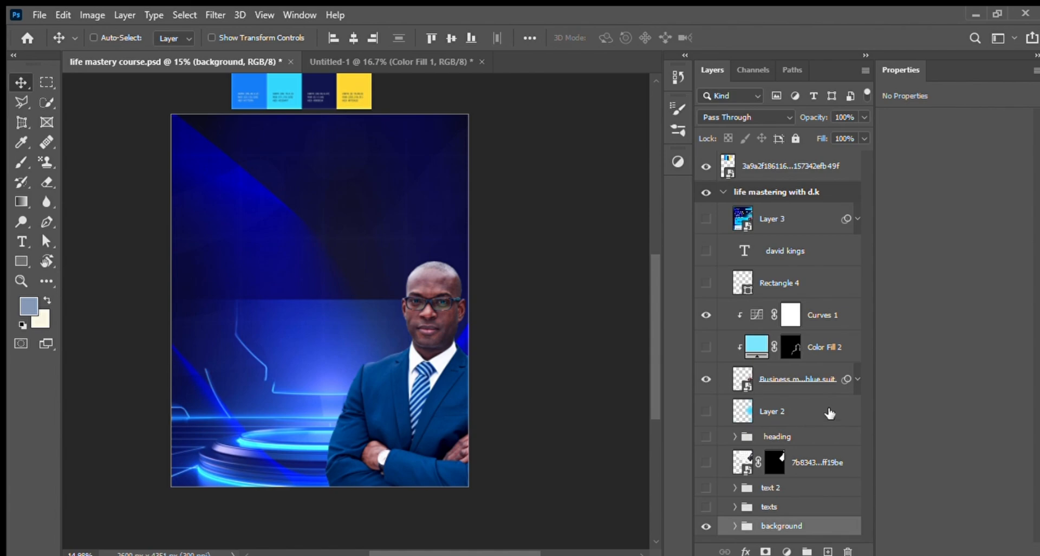
{"action": "left_click", "coordinate": [858, 378]}
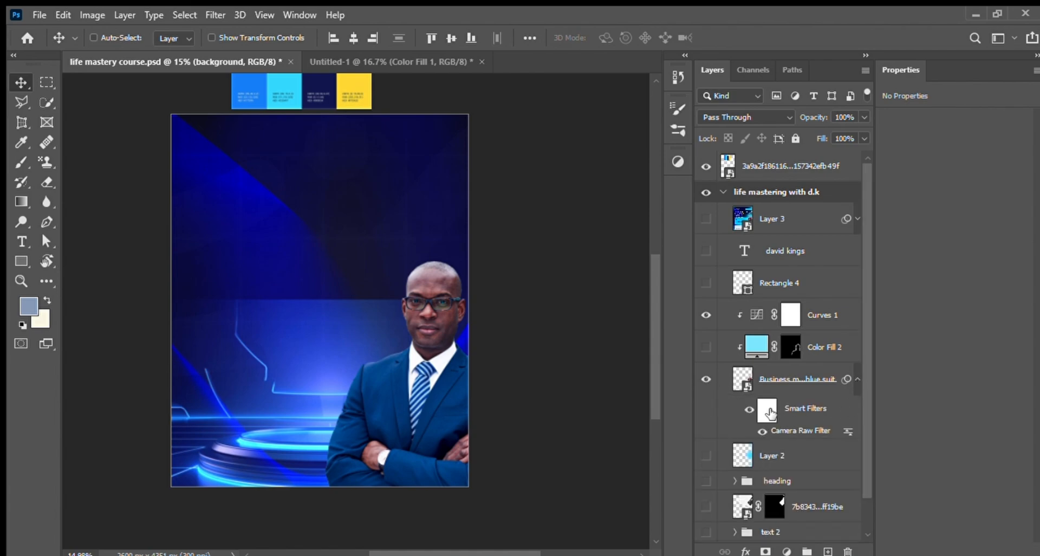
{"action": "left_click", "coordinate": [809, 411]}
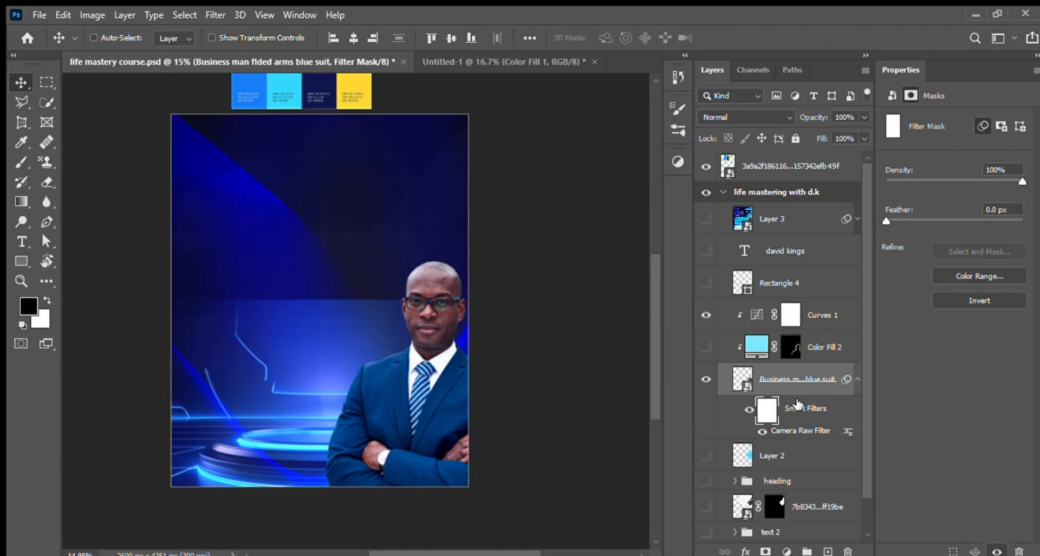
{"action": "left_click", "coordinate": [859, 380]}
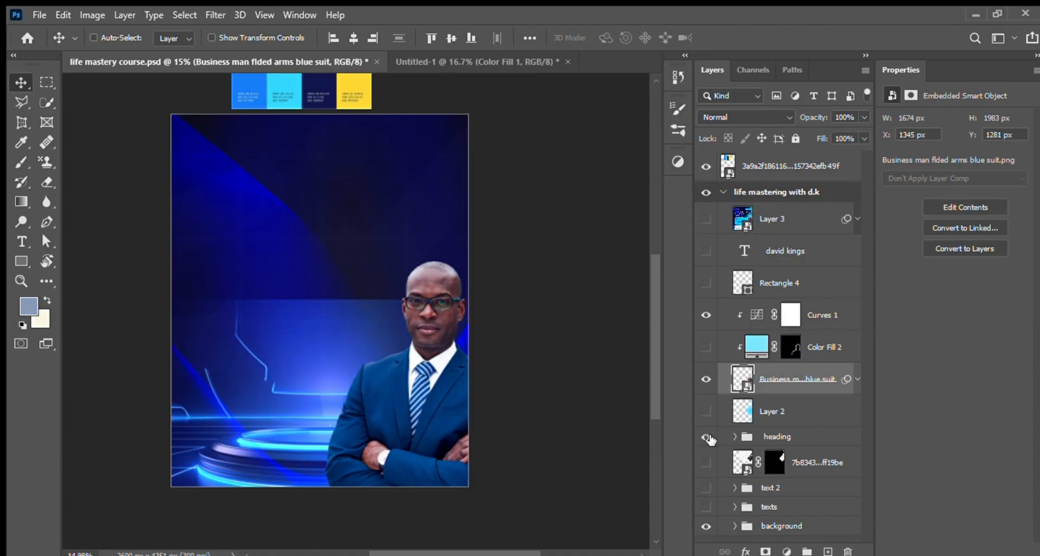
Step: Show the heading group with the title texts and expand it to list its layers
{"action": "left_click", "coordinate": [707, 437]}
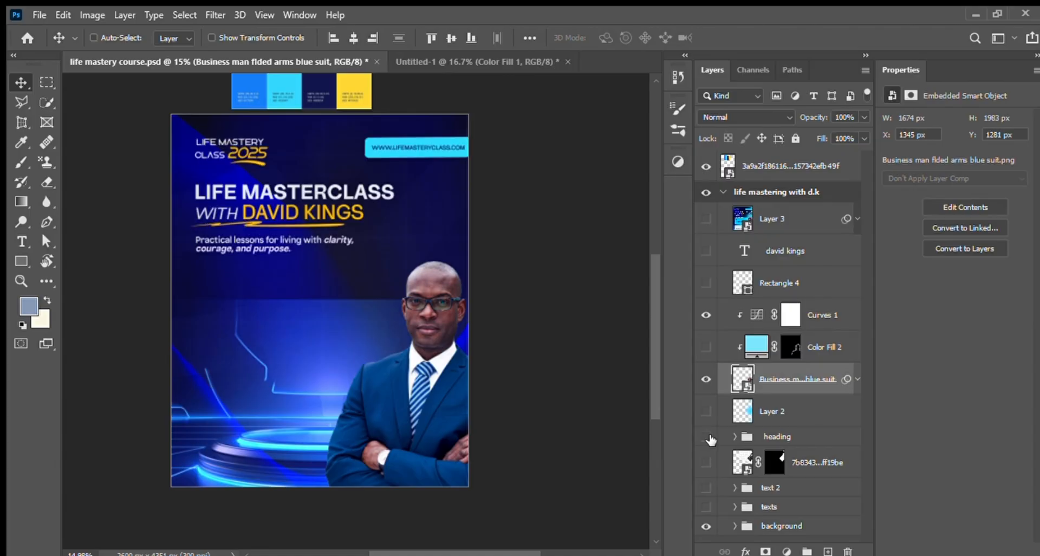
{"action": "left_click", "coordinate": [708, 437]}
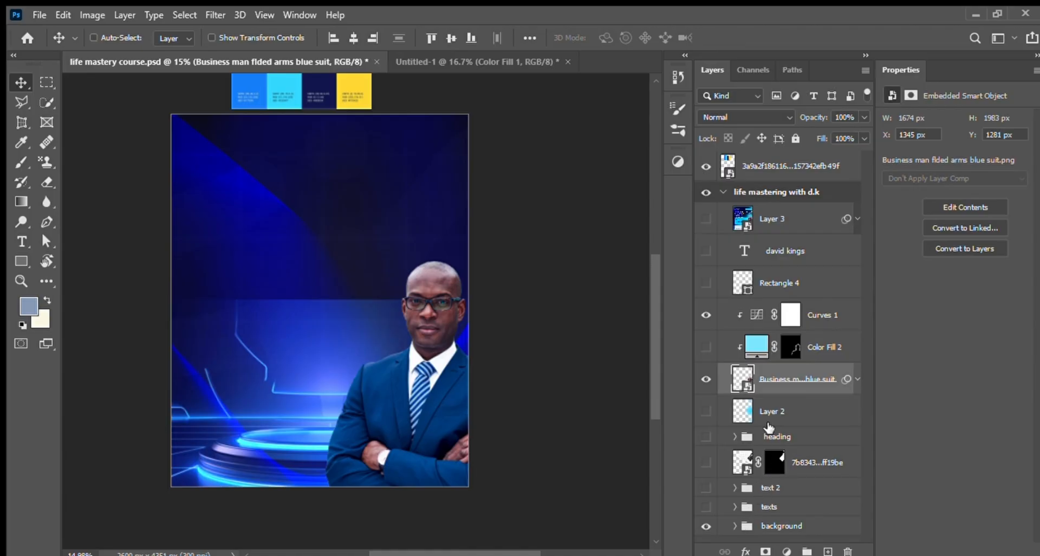
{"action": "left_click", "coordinate": [709, 436]}
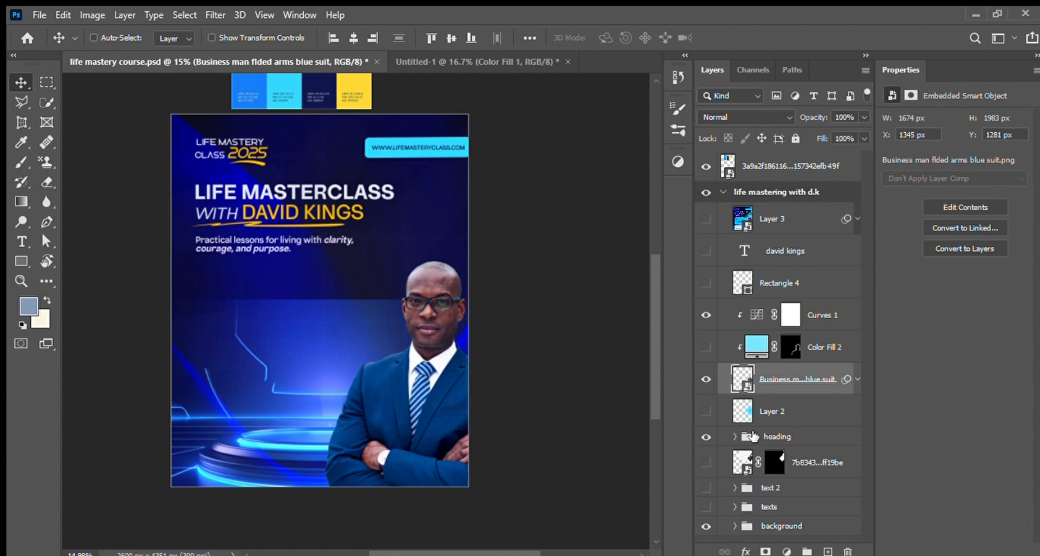
{"action": "left_click", "coordinate": [739, 438]}
{"action": "left_click", "coordinate": [736, 436]}
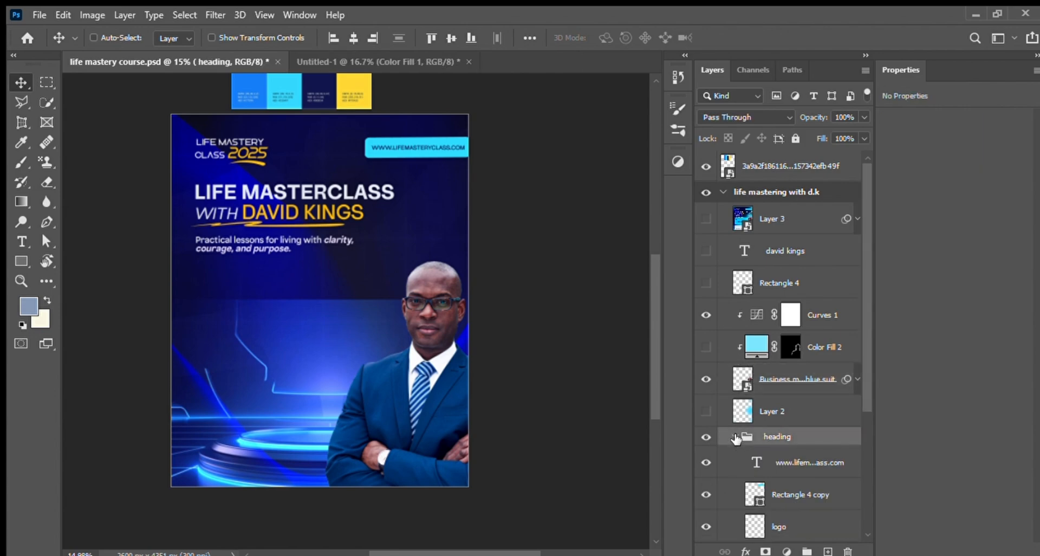
{"action": "left_click_drag", "start_coordinate": [864, 395], "coordinate": [863, 410]}
{"action": "scroll", "coordinate": [859, 428], "scroll_direction": "down", "scroll_amount": 3}
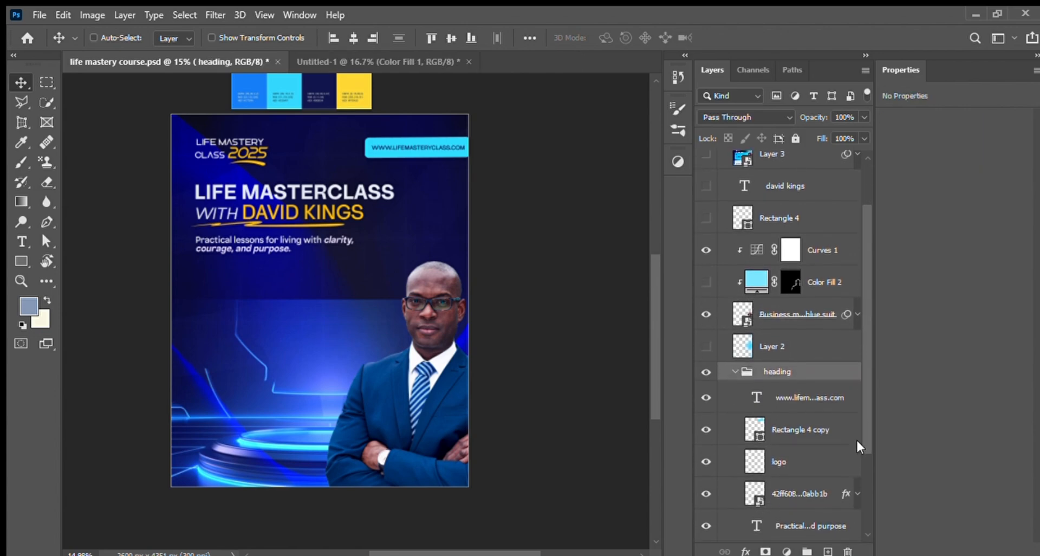
Step: Toggle the website address text and the cyan Rectangle 4 copy off and on to identify them in the heading
{"action": "left_click", "coordinate": [807, 394]}
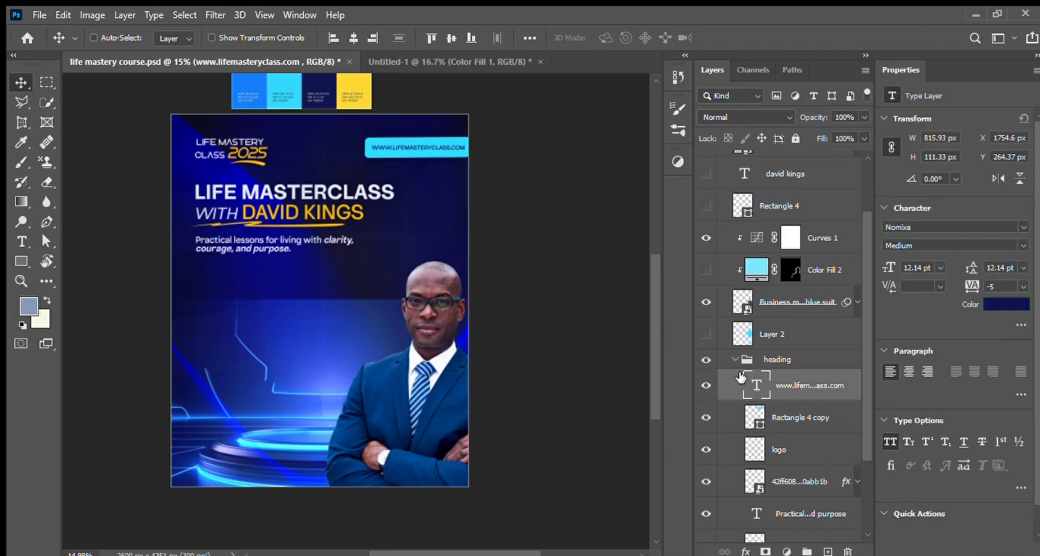
{"action": "left_click", "coordinate": [706, 385]}
{"action": "left_click", "coordinate": [706, 386]}
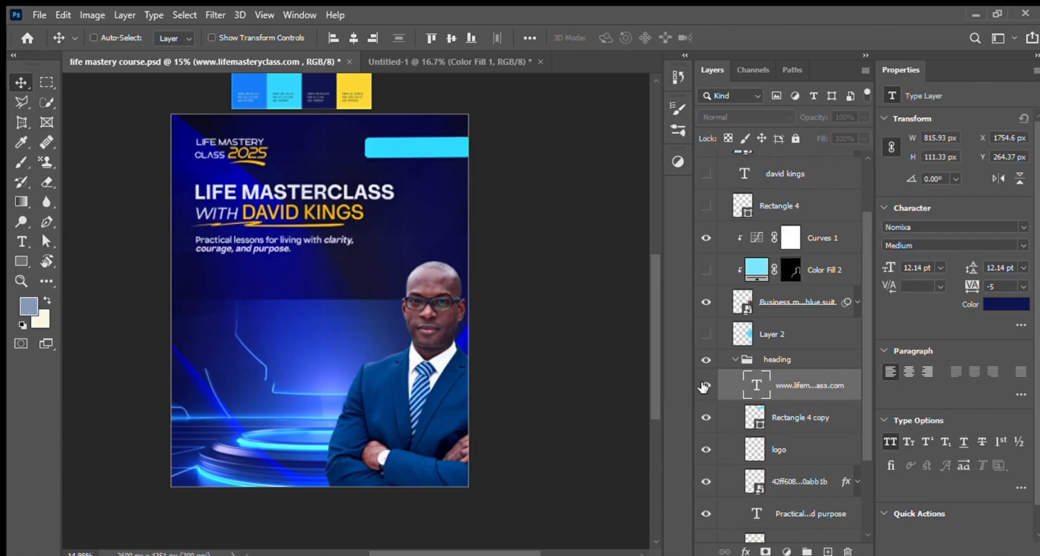
{"action": "left_click", "coordinate": [796, 427]}
{"action": "left_click", "coordinate": [706, 419]}
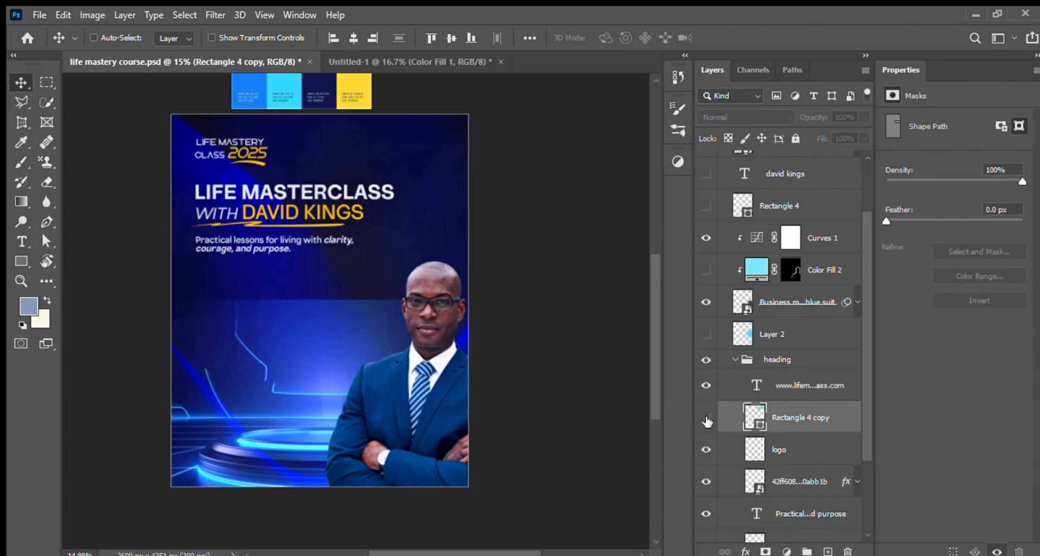
{"action": "left_click", "coordinate": [706, 418]}
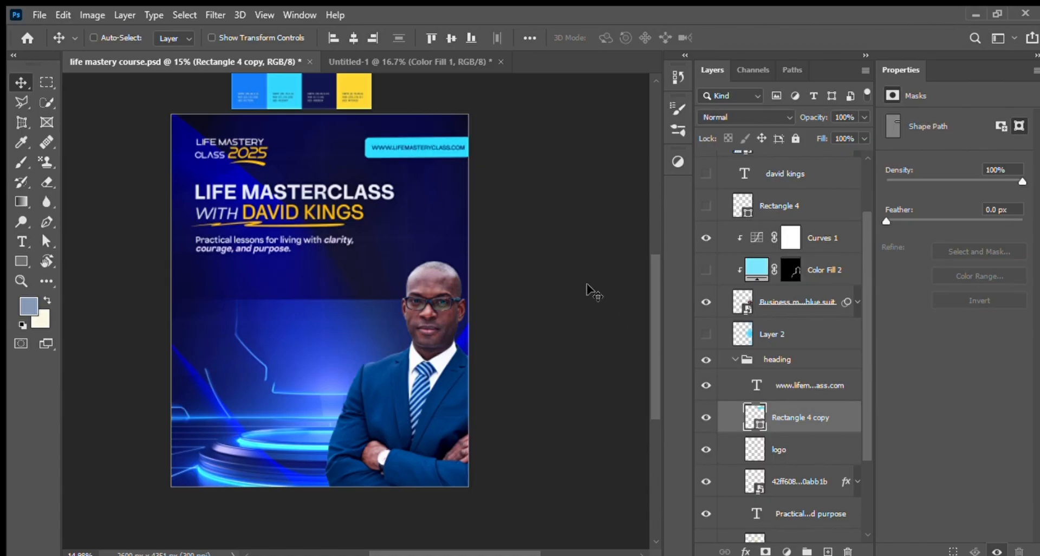
Step: Move the cyan Rectangle 4 copy off the website address toward the logo and inspect its fill colour and transform bounds
{"action": "left_click_drag", "start_coordinate": [438, 149], "coordinate": [359, 144]}
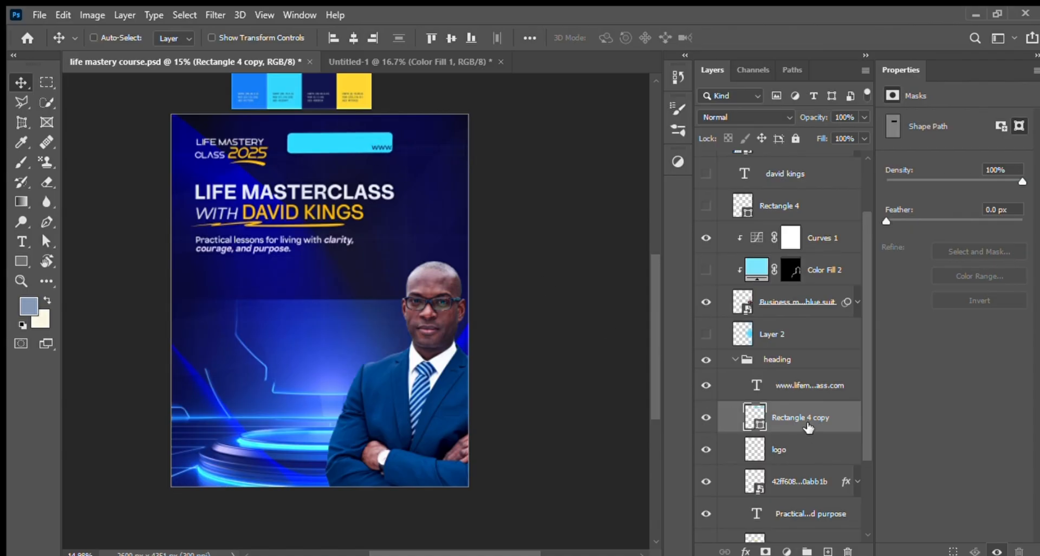
{"action": "left_click", "coordinate": [707, 418]}
{"action": "left_click", "coordinate": [706, 417]}
{"action": "double_click", "coordinate": [759, 425]}
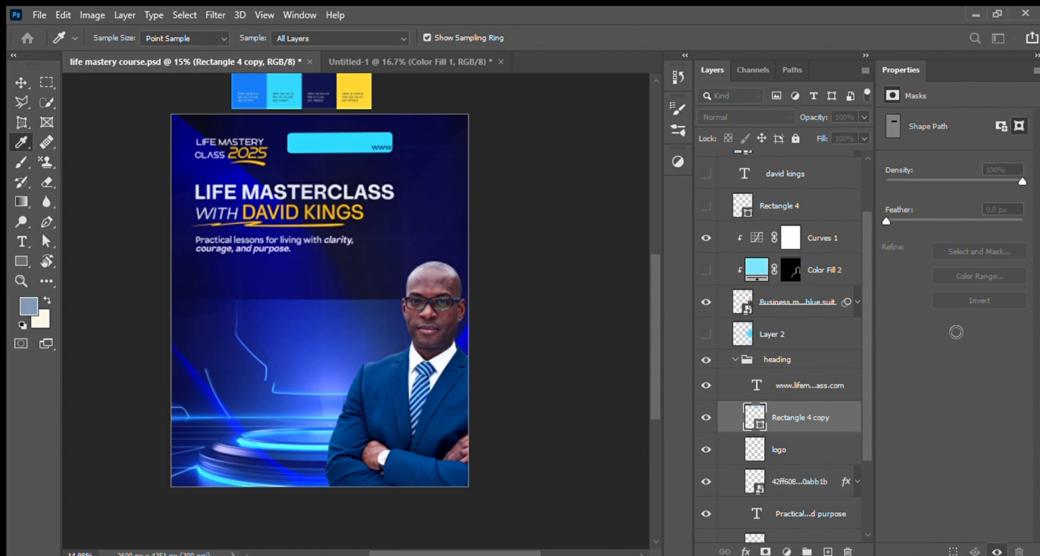
{"action": "key", "text": "Escape"}
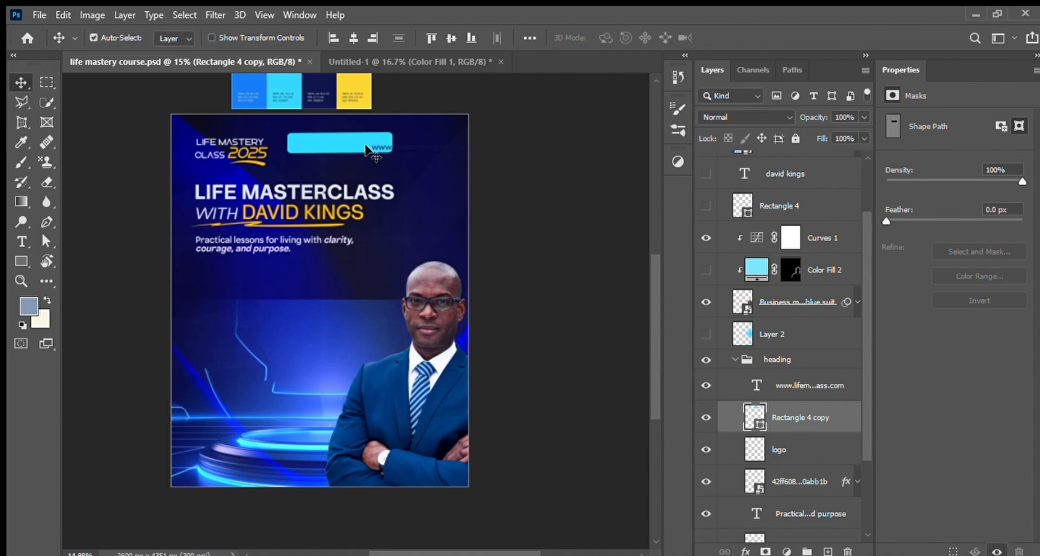
{"action": "key", "text": "ctrl+t"}
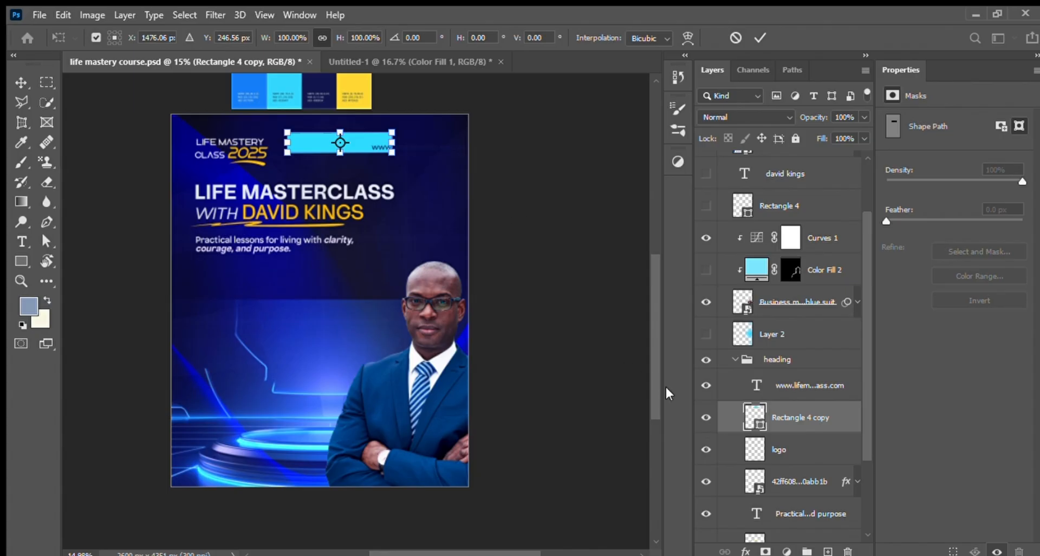
{"action": "key", "text": "Return"}
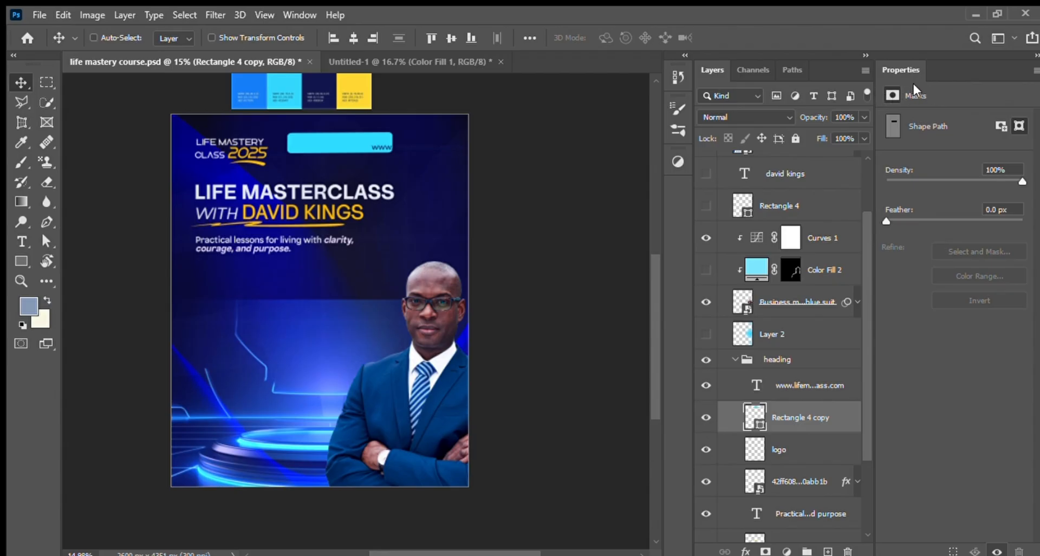
{"action": "left_click", "coordinate": [811, 388]}
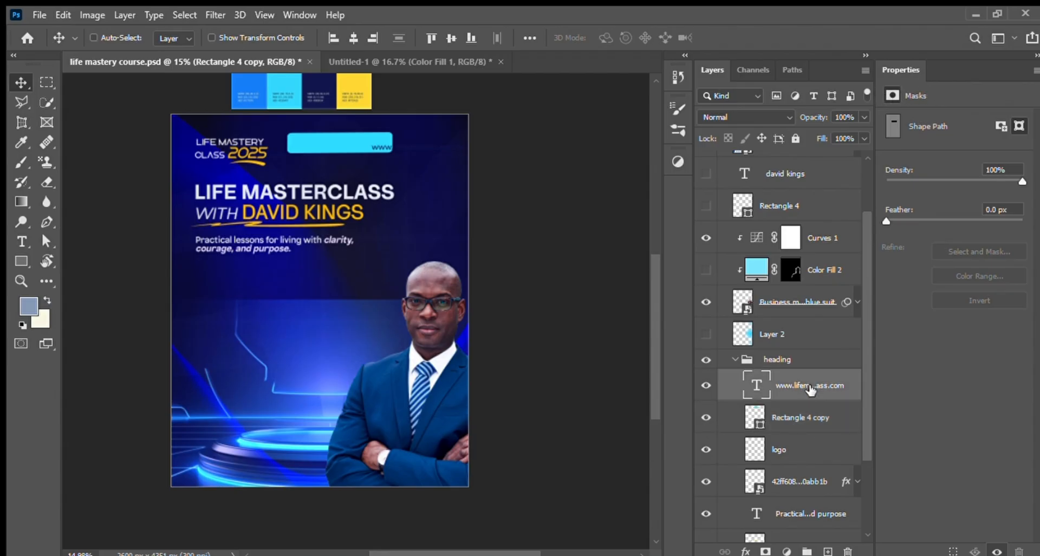
{"action": "left_click", "coordinate": [803, 420]}
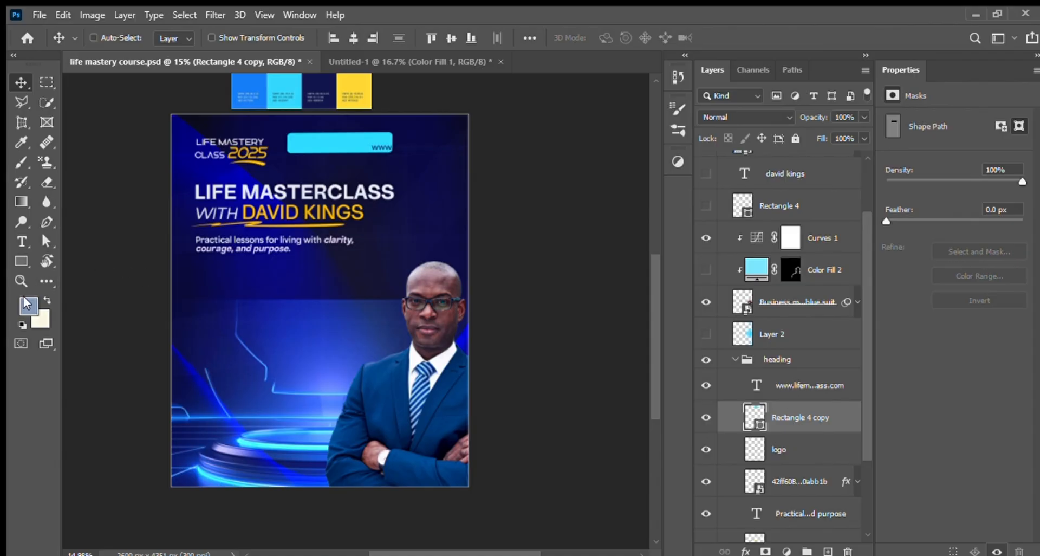
Step: Draw a cyan rectangle of about 1165 × 202 px across the flyer below the subtitle, beside the businessman's head
{"action": "left_click", "coordinate": [21, 261]}
{"action": "key", "text": "shift+u"}
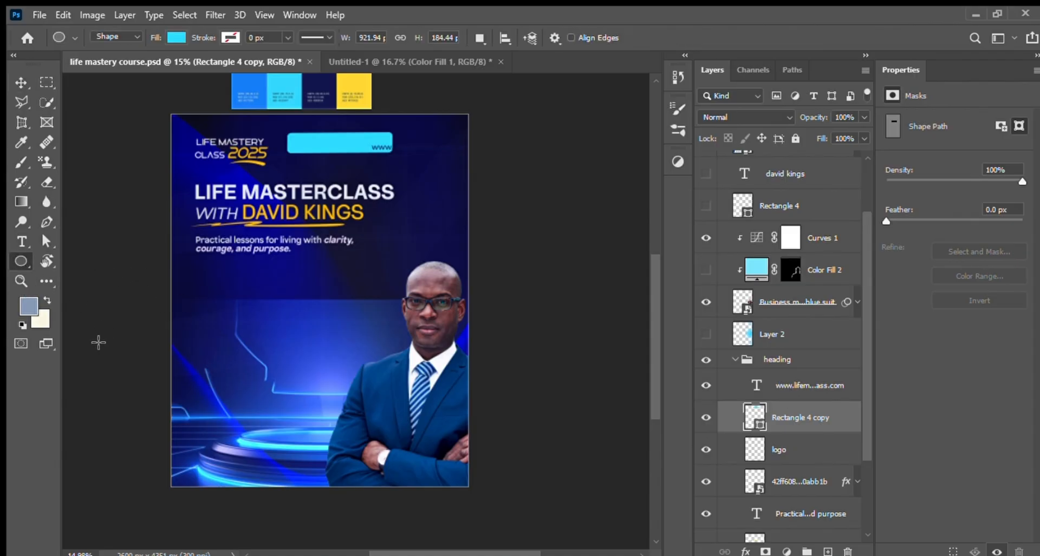
{"action": "key", "text": "shift+u"}
{"action": "left_click_drag", "start_coordinate": [224, 298], "coordinate": [362, 326]}
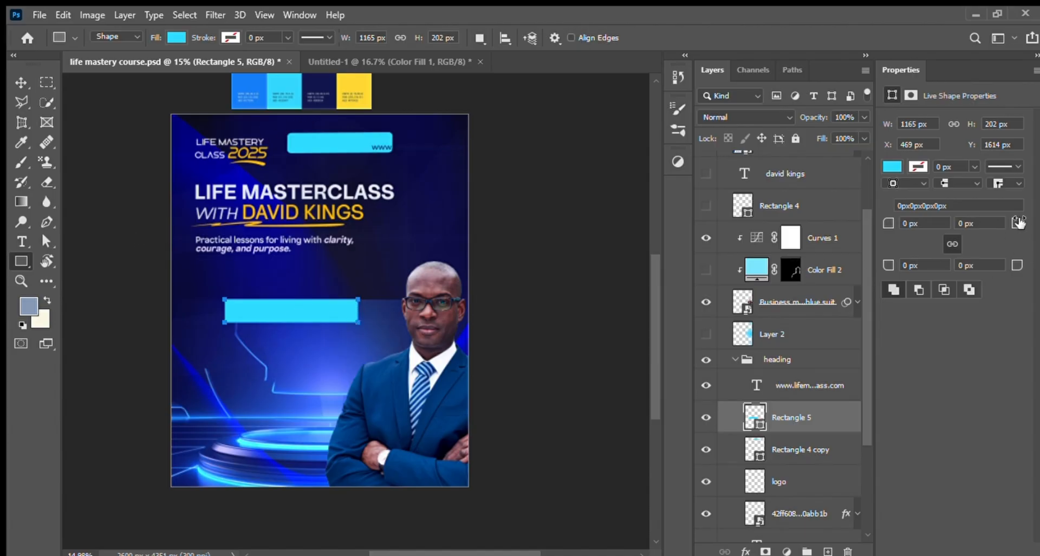
Step: Round all four corners of the new rectangle, first to 35 px and finally to 101 px, and delete its layer
{"action": "left_click_drag", "start_coordinate": [1019, 222], "coordinate": [1036, 223]}
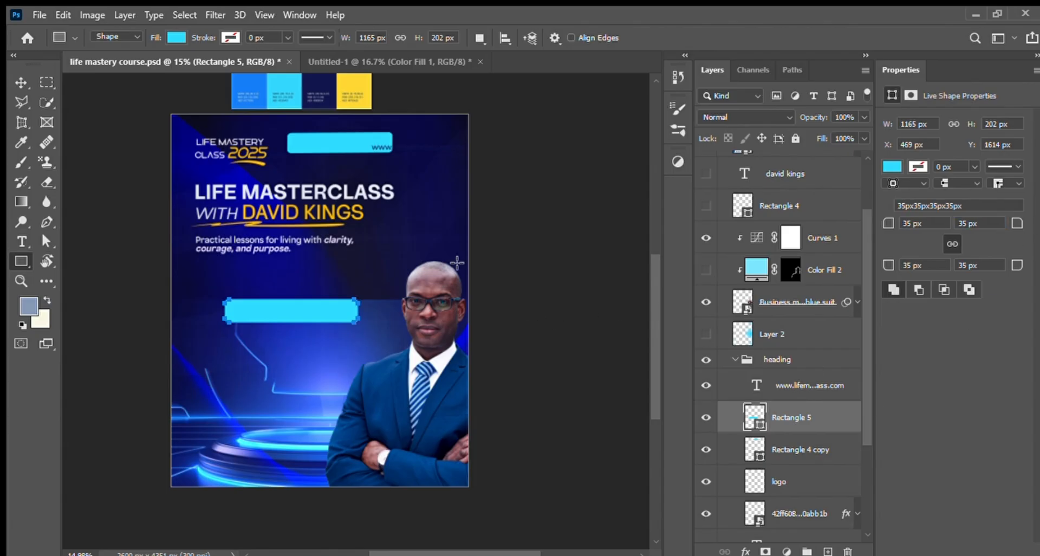
{"action": "left_click", "coordinate": [20, 82]}
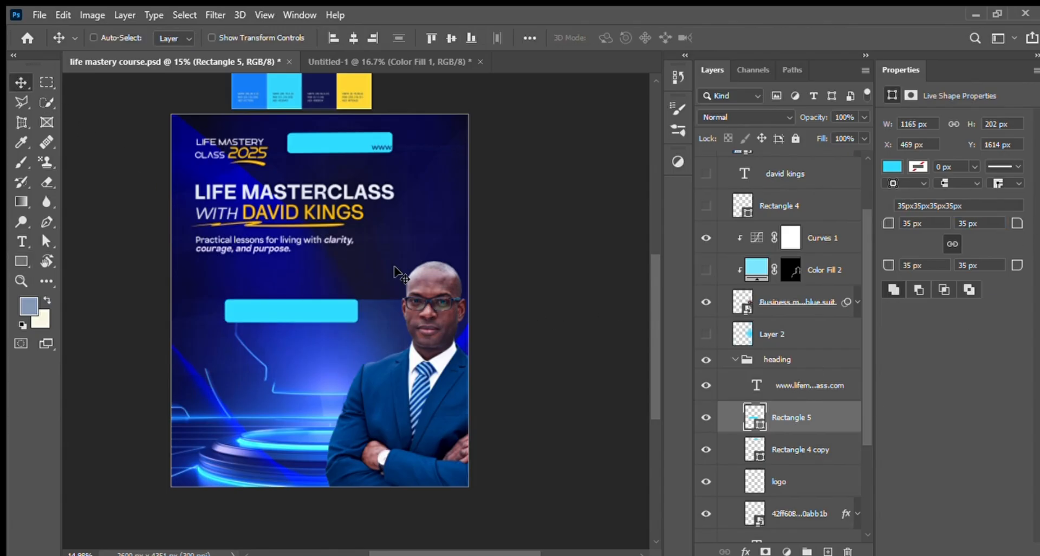
{"action": "mouse_move", "coordinate": [1021, 225]}
{"action": "left_mouse_down"}
{"action": "mouse_move", "coordinate": [1036, 225]}
{"action": "mouse_move", "coordinate": [1003, 252]}
{"action": "mouse_move", "coordinate": [1015, 224]}
{"action": "mouse_move", "coordinate": [1037, 223]}
{"action": "left_mouse_up"}
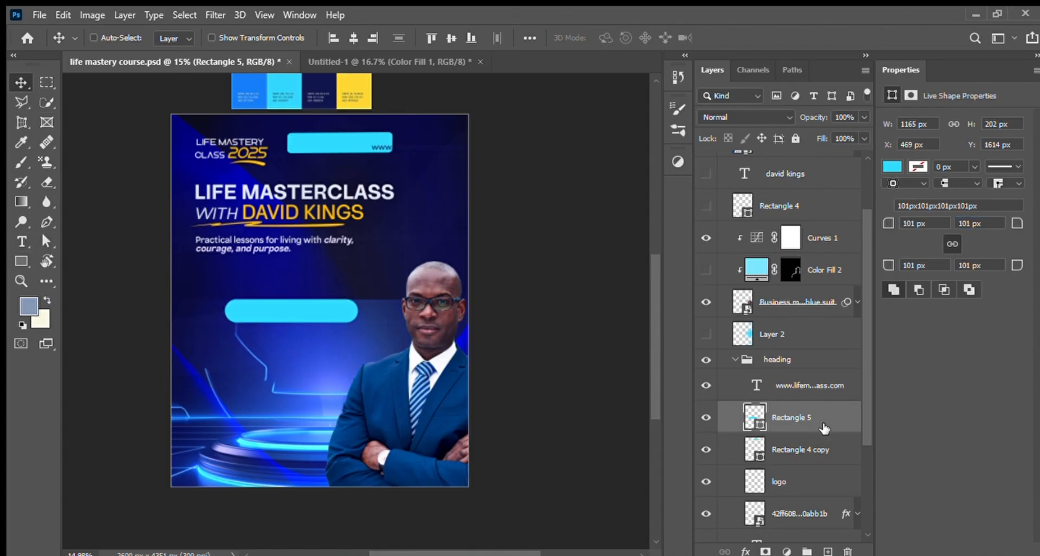
{"action": "left_click_drag", "start_coordinate": [824, 425], "coordinate": [848, 551]}
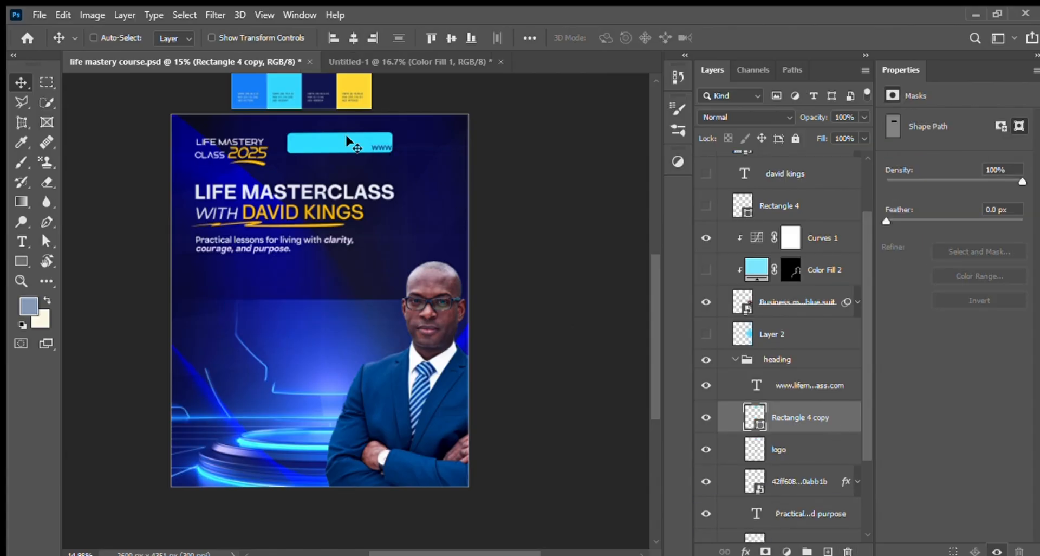
Step: Undo the rectangle deletion, rounding and drawing, and the earlier move of Rectangle 4 copy away from the website address
{"action": "key", "text": "ctrl+z"}
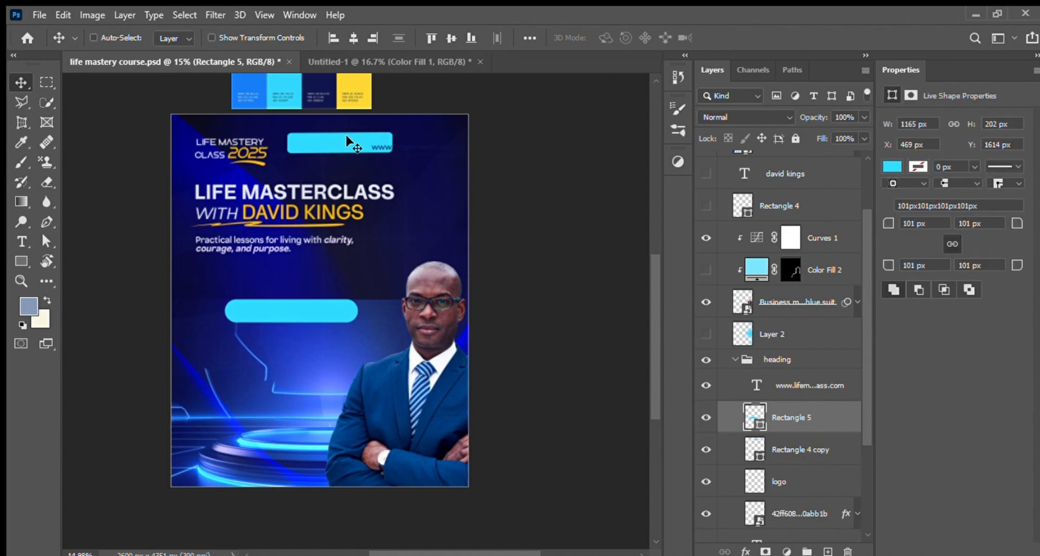
{"action": "key", "text": "ctrl+z"}
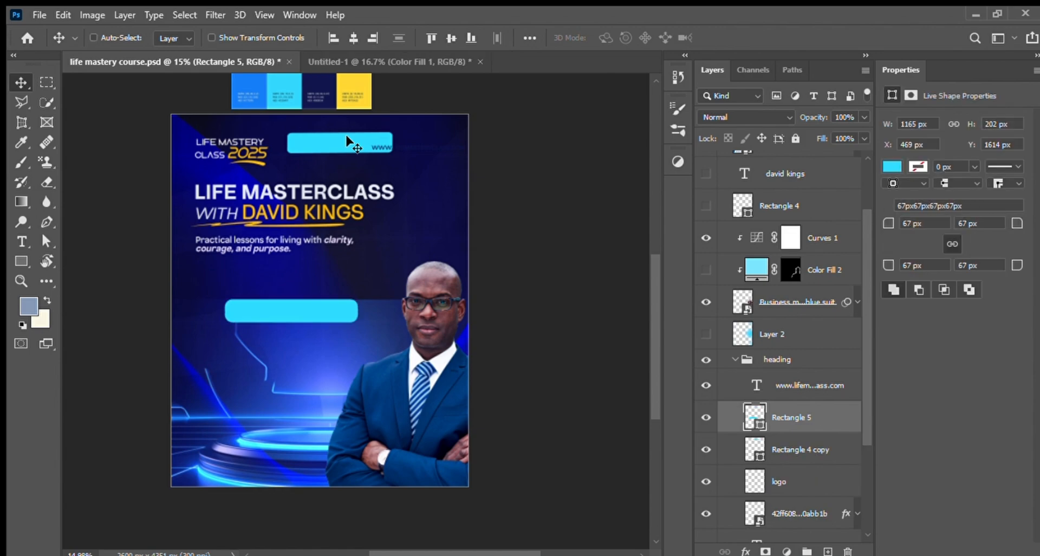
{"action": "key", "text": "ctrl+z"}
{"action": "key", "text": "ctrl+z"}
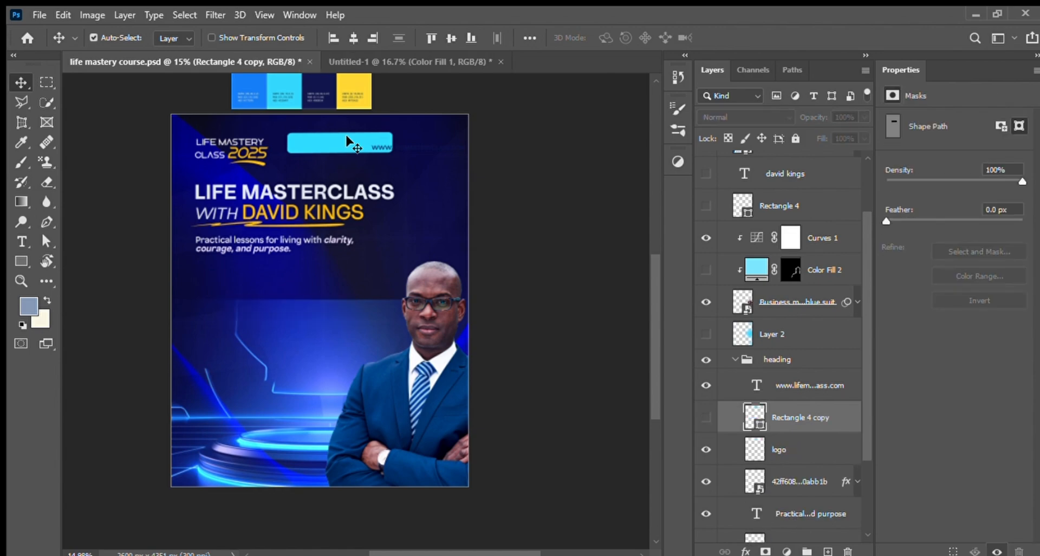
{"action": "key", "text": "ctrl+z"}
{"action": "key", "text": "ctrl+z"}
{"action": "key", "text": "ctrl+z"}
{"action": "key", "text": "ctrl+z"}
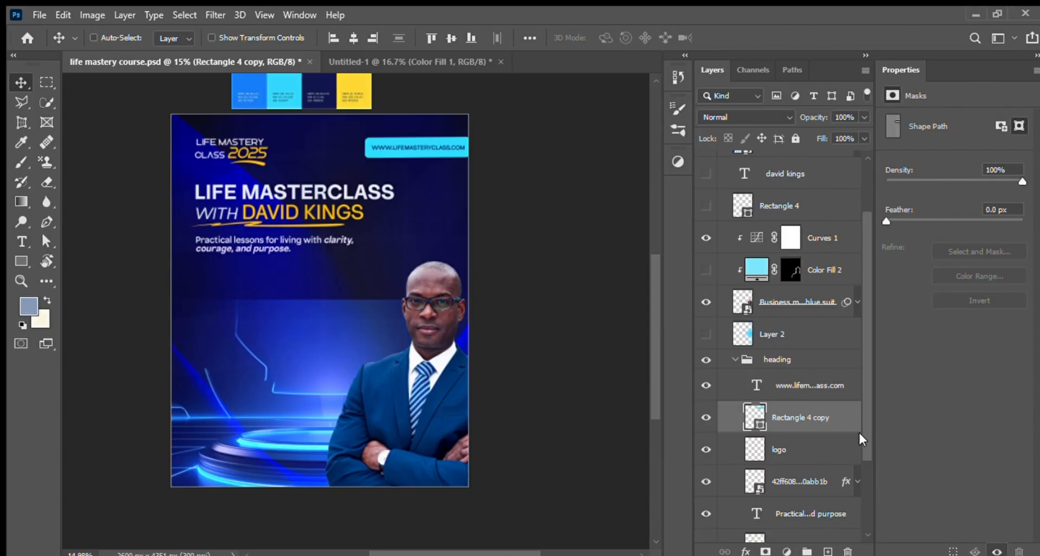
Step: Select the logo layer in the heading group and toggle it off and on to identify the logo
{"action": "left_click_drag", "start_coordinate": [866, 443], "coordinate": [870, 490]}
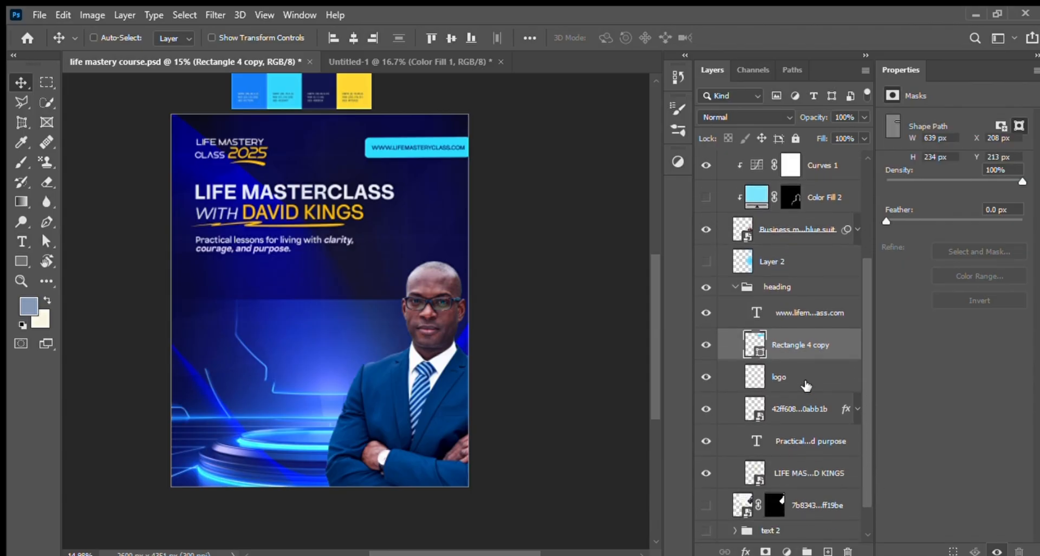
{"action": "left_click", "coordinate": [807, 384]}
{"action": "left_click", "coordinate": [706, 378]}
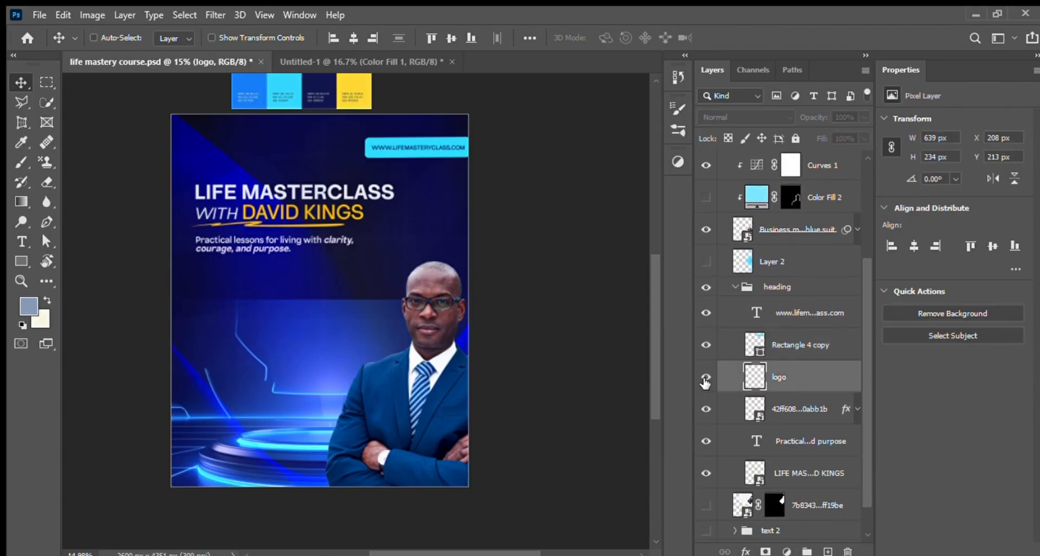
{"action": "left_click", "coordinate": [706, 380]}
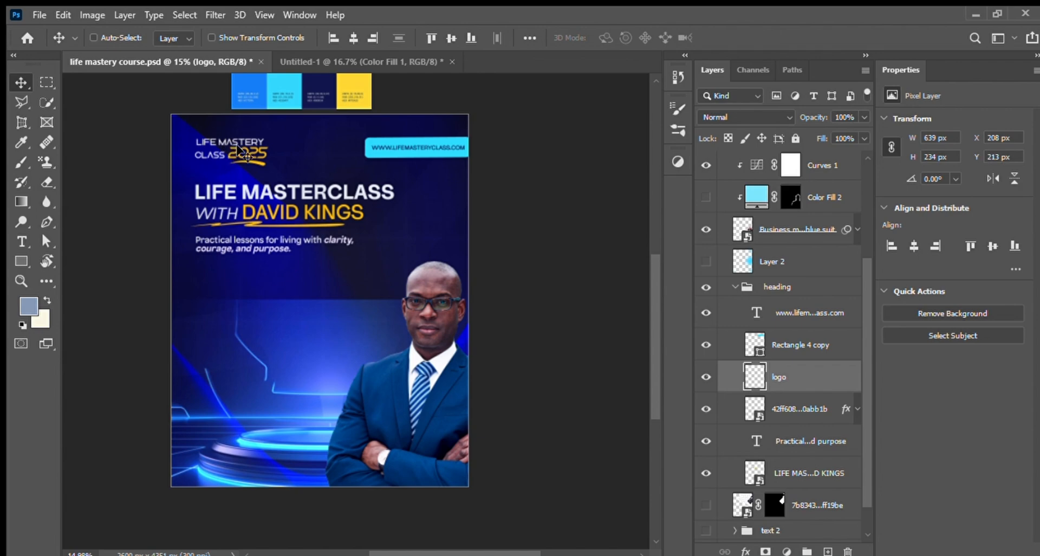
Step: Add an 18 pt Nomixa Medium text layer reading "life is good" in the middle of the flyer
{"action": "left_click", "coordinate": [22, 242]}
{"action": "left_click", "coordinate": [246, 312]}
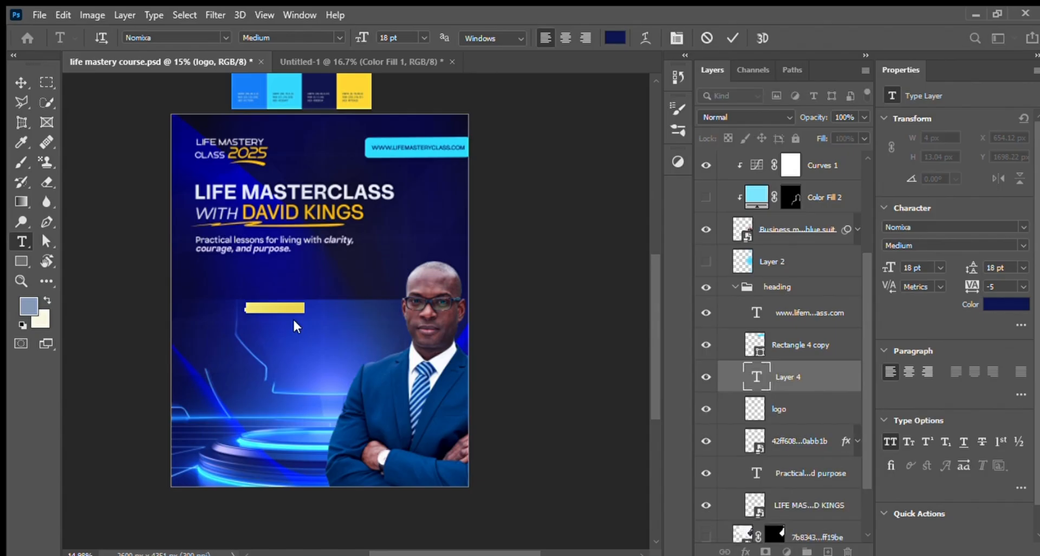
{"action": "key", "text": "BackSpace"}
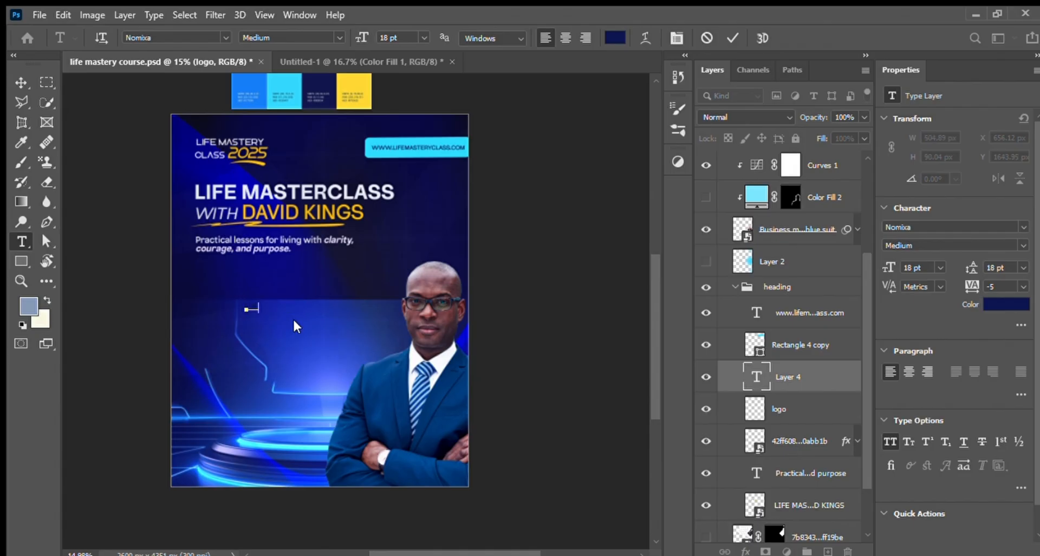
{"action": "type", "text": "REGIS"}
{"action": "left_click", "coordinate": [23, 83]}
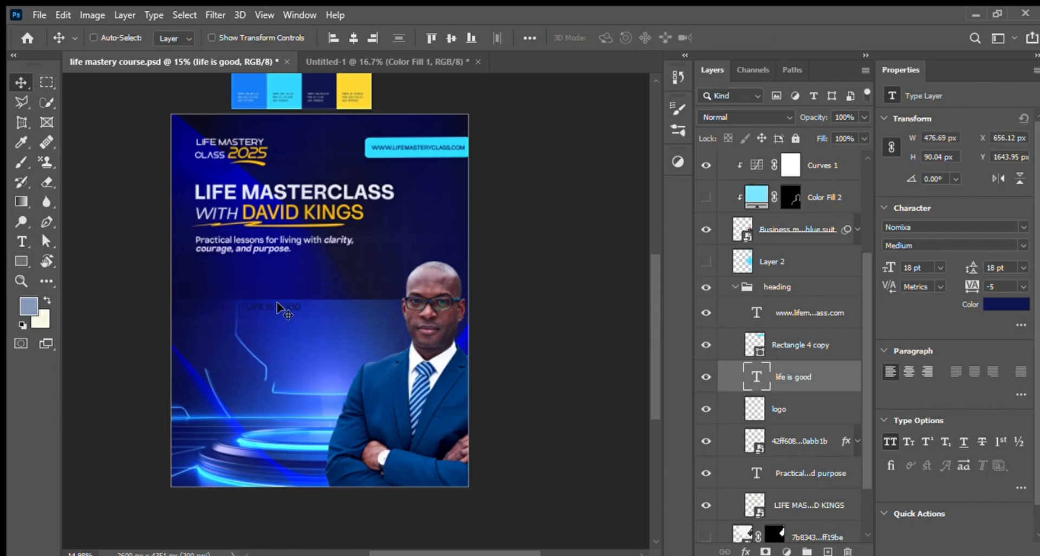
Step: Recolour the "life is good" text white and move it up into the dark area below the subtitle
{"action": "left_click", "coordinate": [1024, 308]}
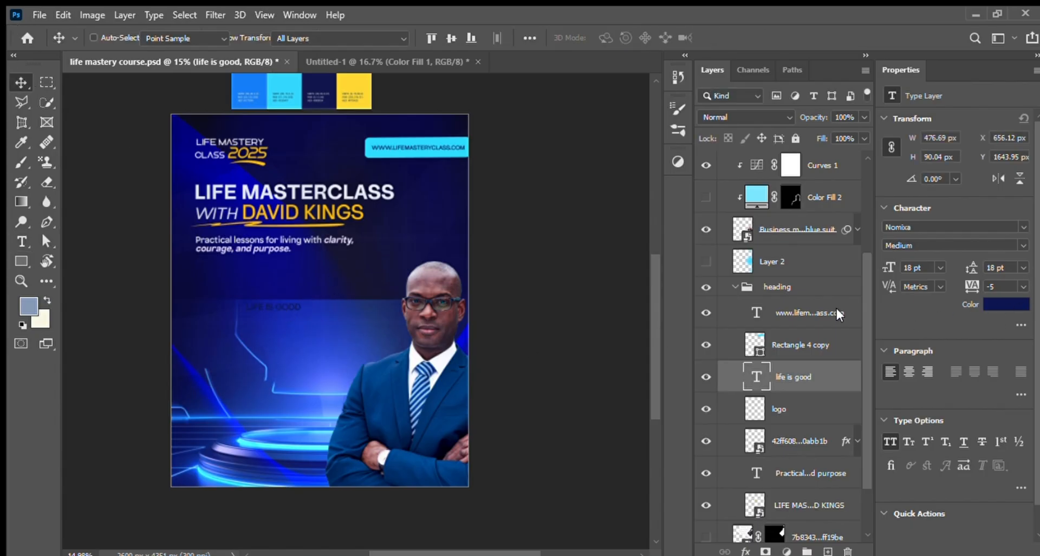
{"action": "mouse_move", "coordinate": [644, 309]}
{"action": "left_mouse_down"}
{"action": "mouse_move", "coordinate": [637, 319]}
{"action": "mouse_move", "coordinate": [645, 312]}
{"action": "left_mouse_up"}
{"action": "key", "text": "Return"}
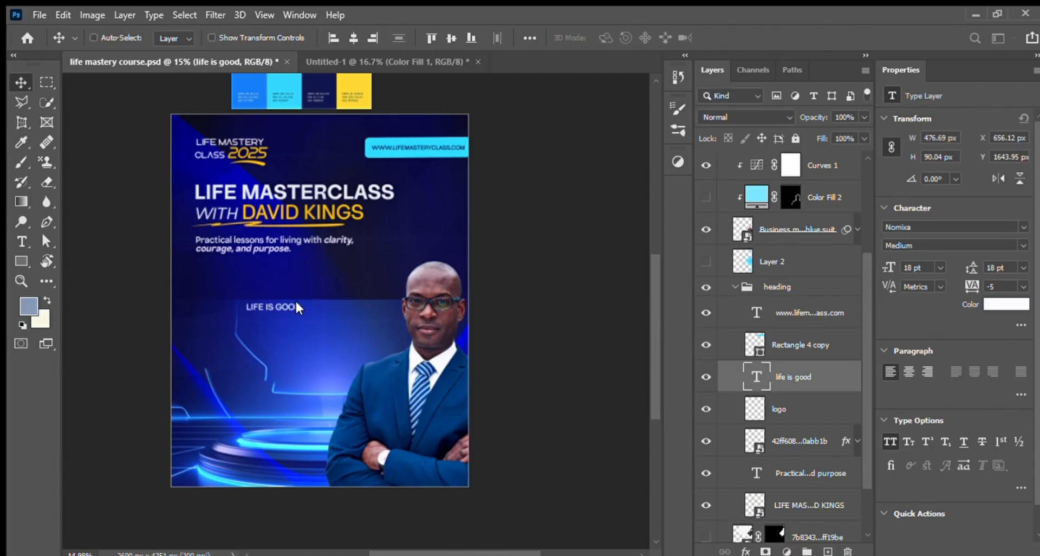
{"action": "left_click_drag", "start_coordinate": [287, 306], "coordinate": [301, 283]}
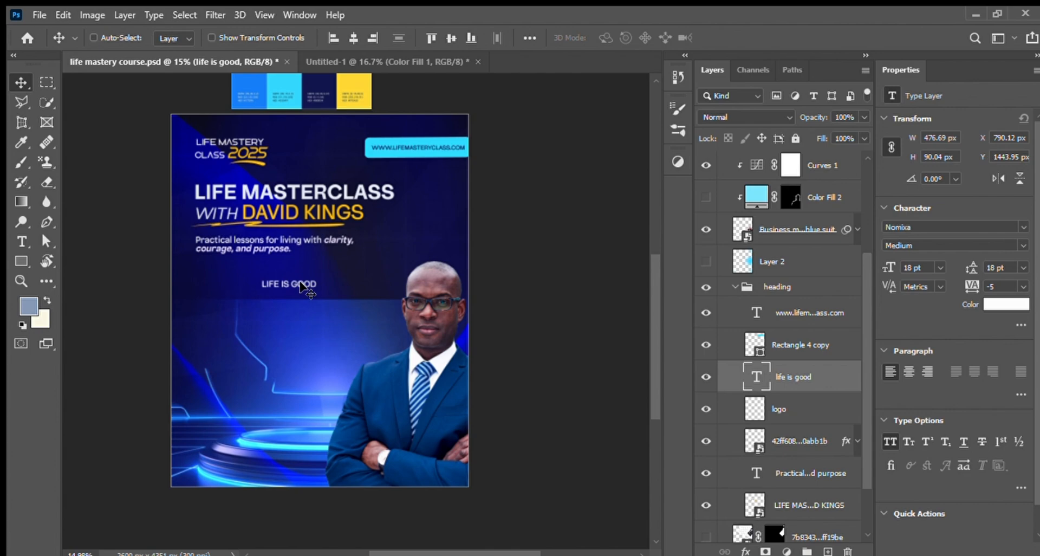
Step: Enlarge only the word "good" in the sample text to 50 pt
{"action": "double_click", "coordinate": [289, 284]}
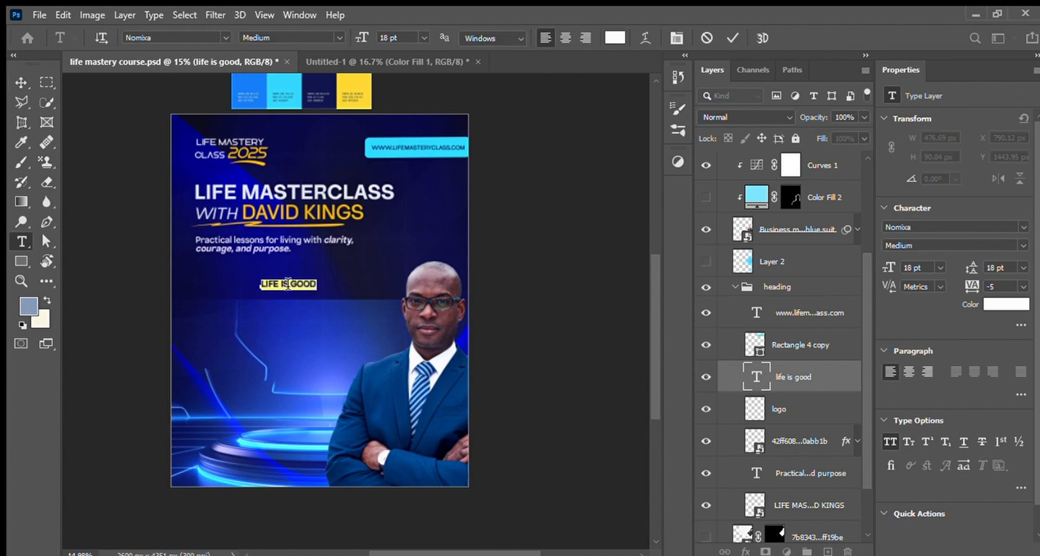
{"action": "left_click_drag", "start_coordinate": [291, 284], "coordinate": [331, 292]}
{"action": "mouse_move", "coordinate": [890, 266]}
{"action": "left_mouse_down"}
{"action": "mouse_move", "coordinate": [916, 266]}
{"action": "mouse_move", "coordinate": [893, 268]}
{"action": "left_mouse_up"}
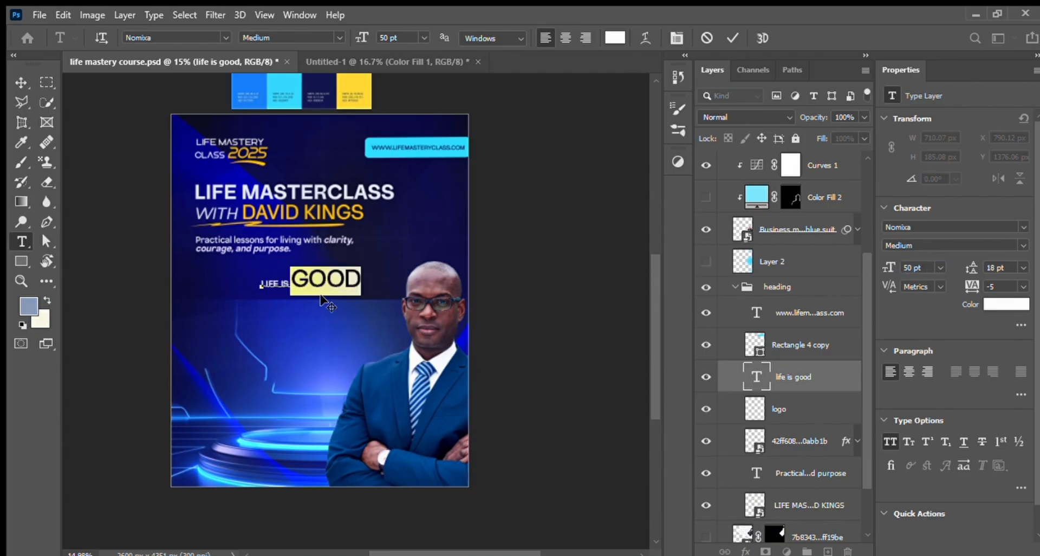
Step: Break the sample text onto a new line before "good", and delete the "life is good" layer
{"action": "left_click", "coordinate": [286, 285]}
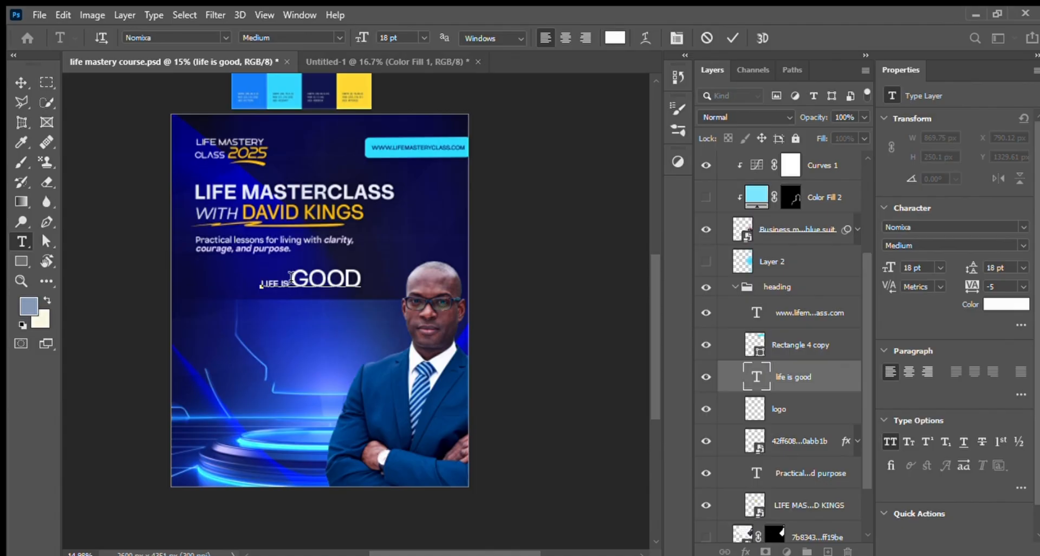
{"action": "key", "text": "Return"}
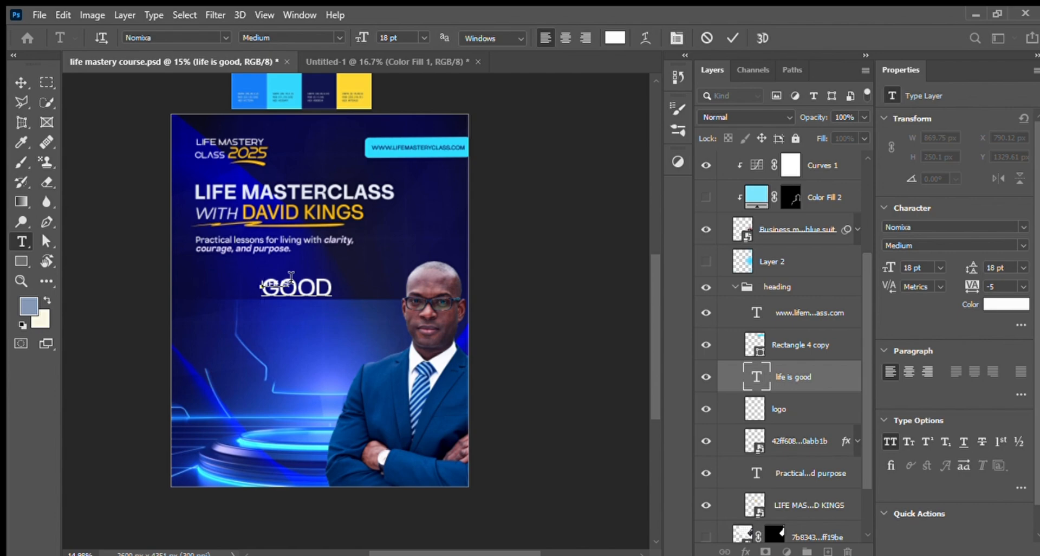
{"action": "left_click", "coordinate": [18, 82]}
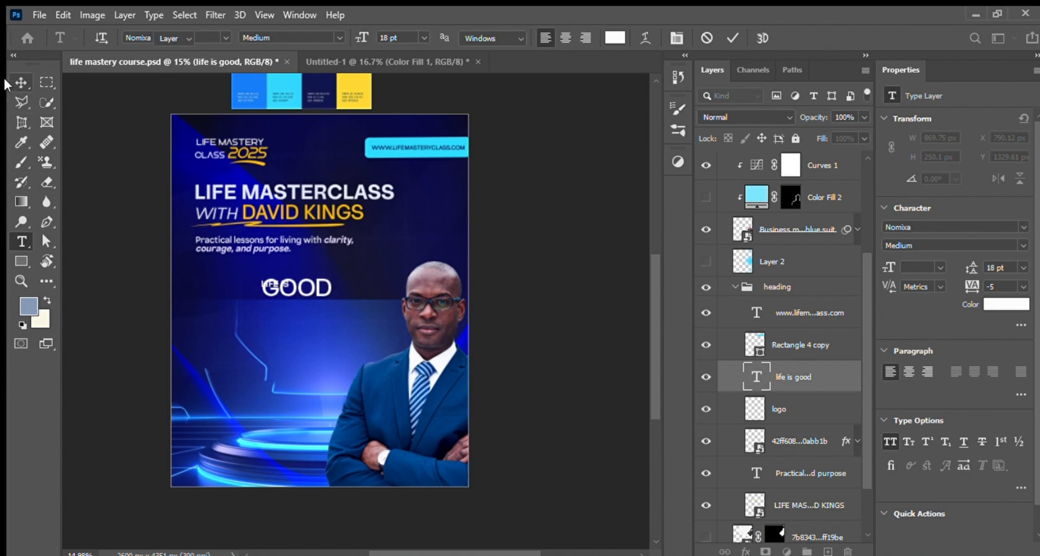
{"action": "left_click_drag", "start_coordinate": [840, 384], "coordinate": [849, 551]}
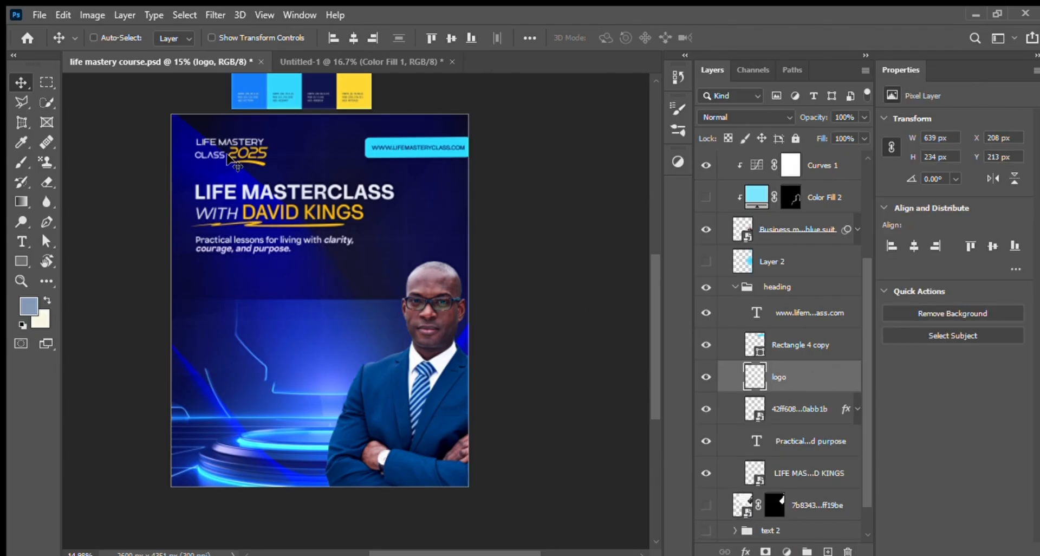
Step: Examine the yellow underline layer beneath the title, checking its visibility and its Color Overlay effect
{"action": "left_click", "coordinate": [795, 343]}
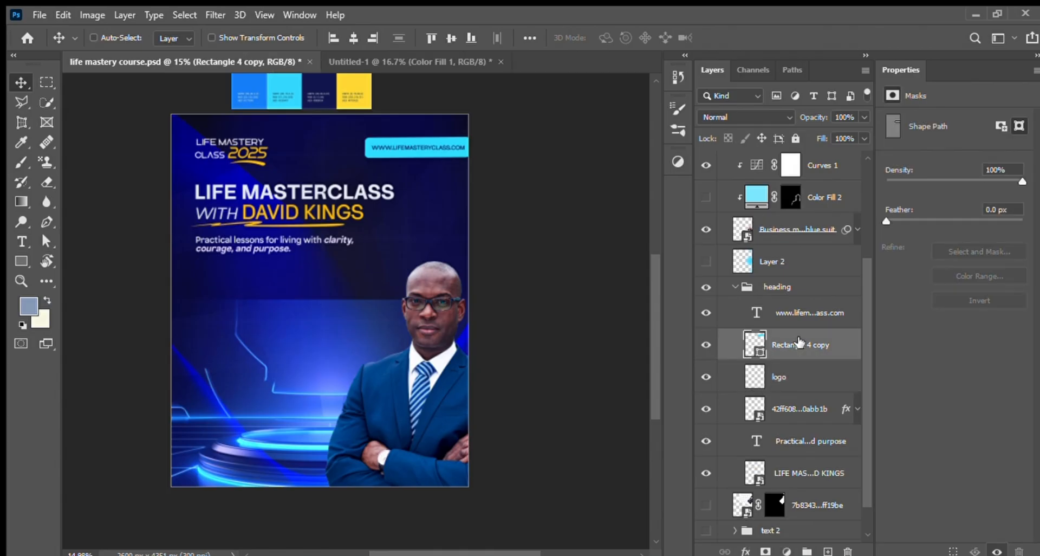
{"action": "left_click", "coordinate": [726, 405]}
{"action": "left_click", "coordinate": [706, 411]}
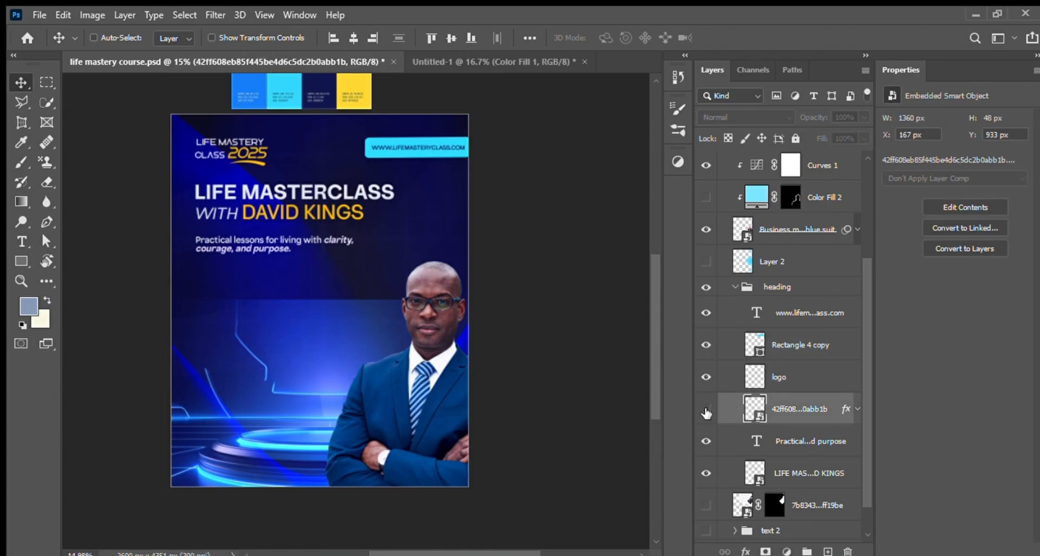
{"action": "left_click", "coordinate": [706, 410]}
{"action": "left_click", "coordinate": [857, 409]}
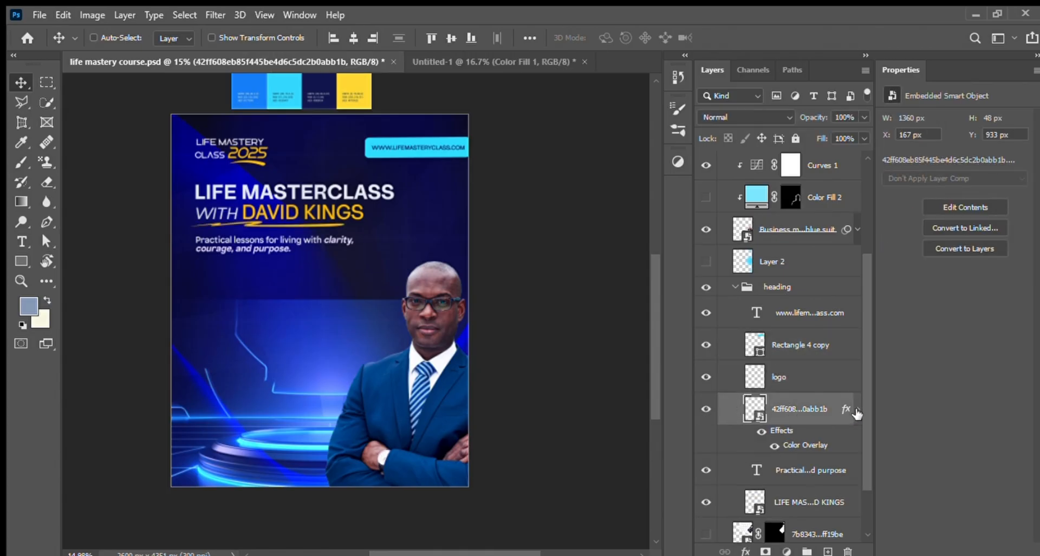
{"action": "left_click", "coordinate": [858, 411]}
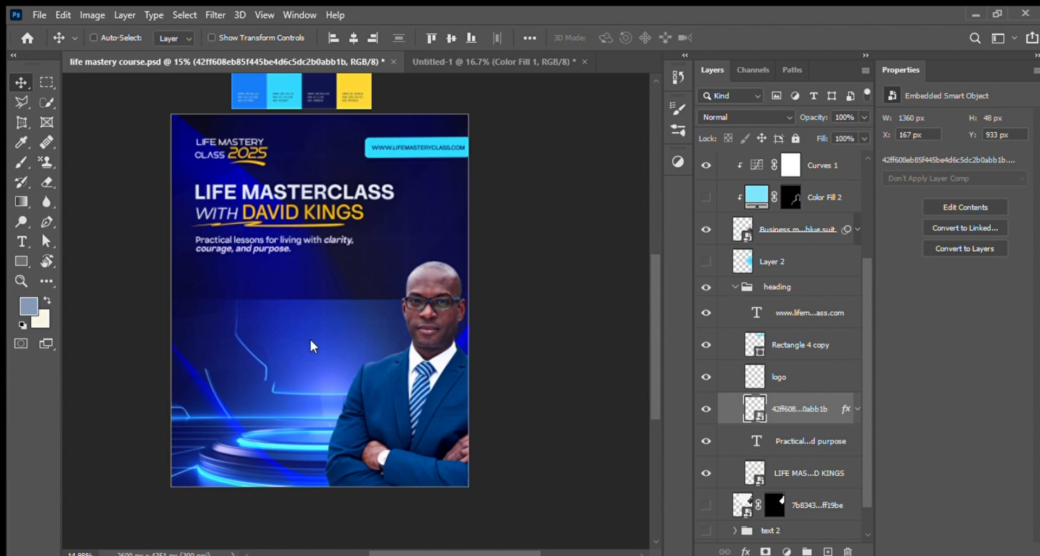
Step: Paste the black brush stroke image below the subtitle and isolate the stroke with a layer mask made from its sampled black colour
{"action": "key", "text": "ctrl+v"}
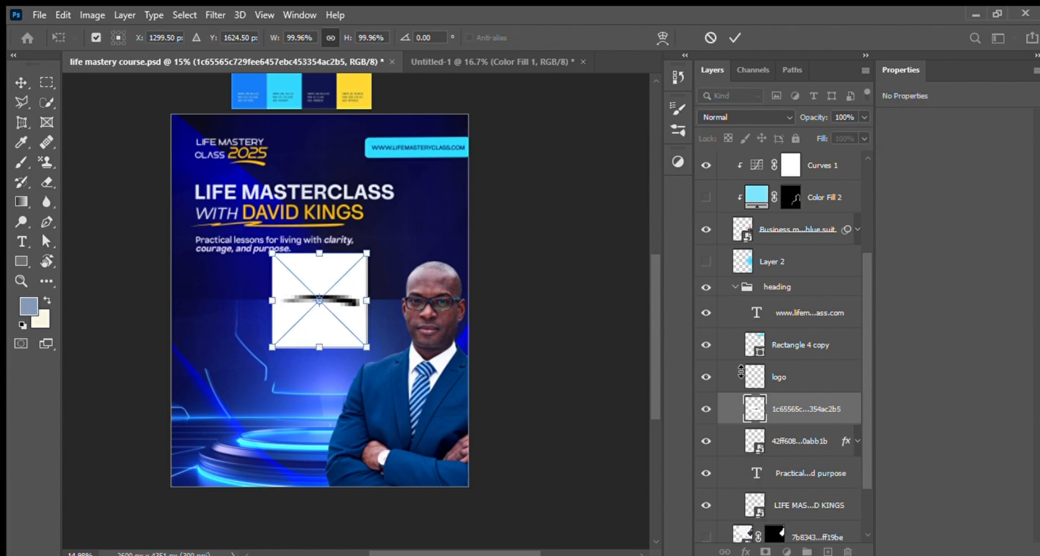
{"action": "key", "text": "Return"}
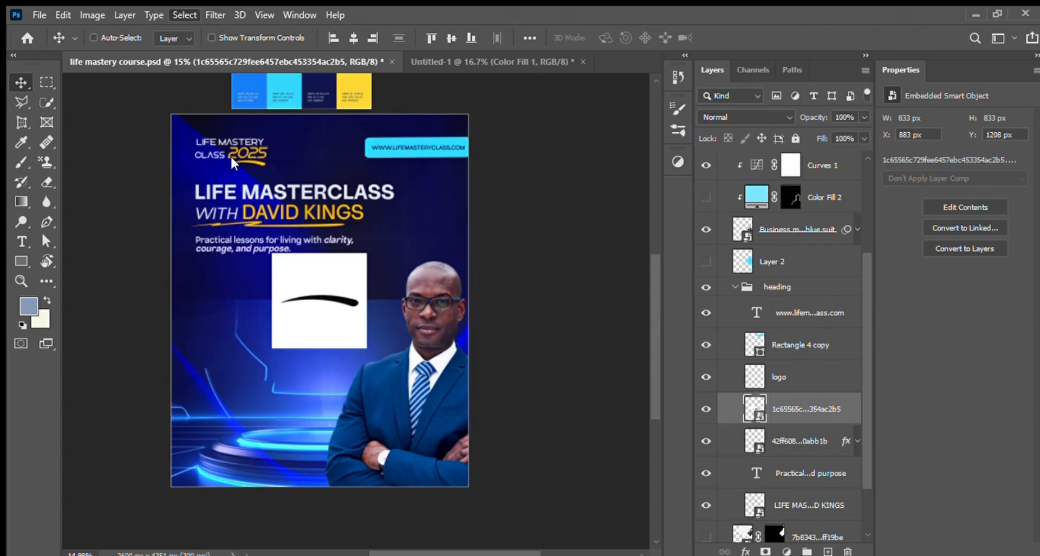
{"action": "key", "text": "i"}
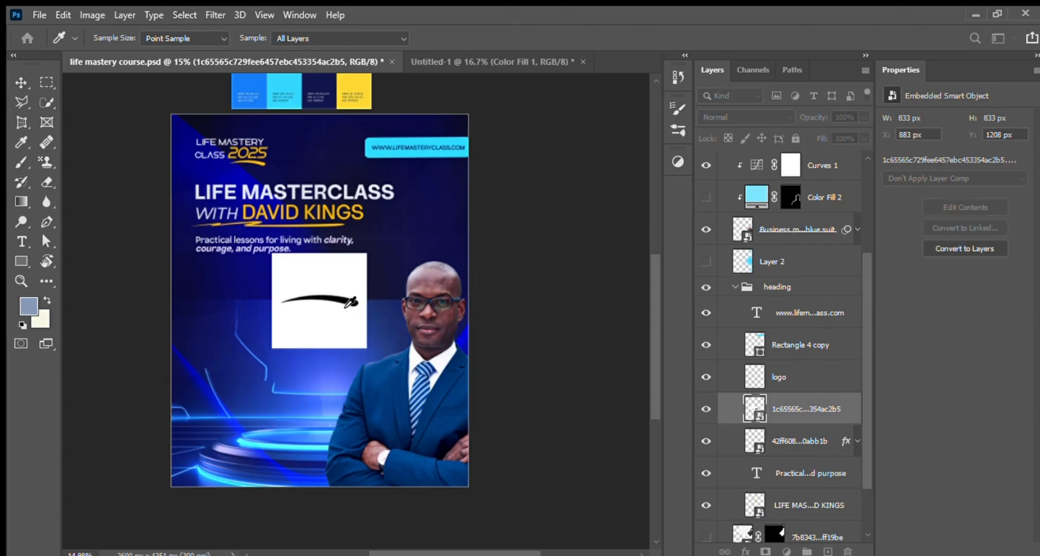
{"action": "left_click", "coordinate": [350, 303]}
{"action": "key", "text": "v"}
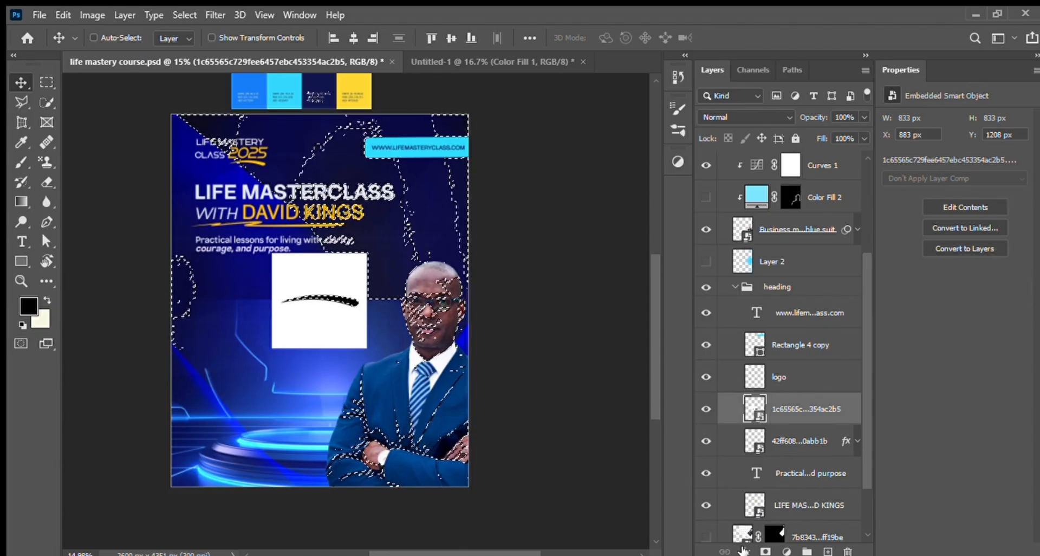
{"action": "left_click", "coordinate": [765, 552]}
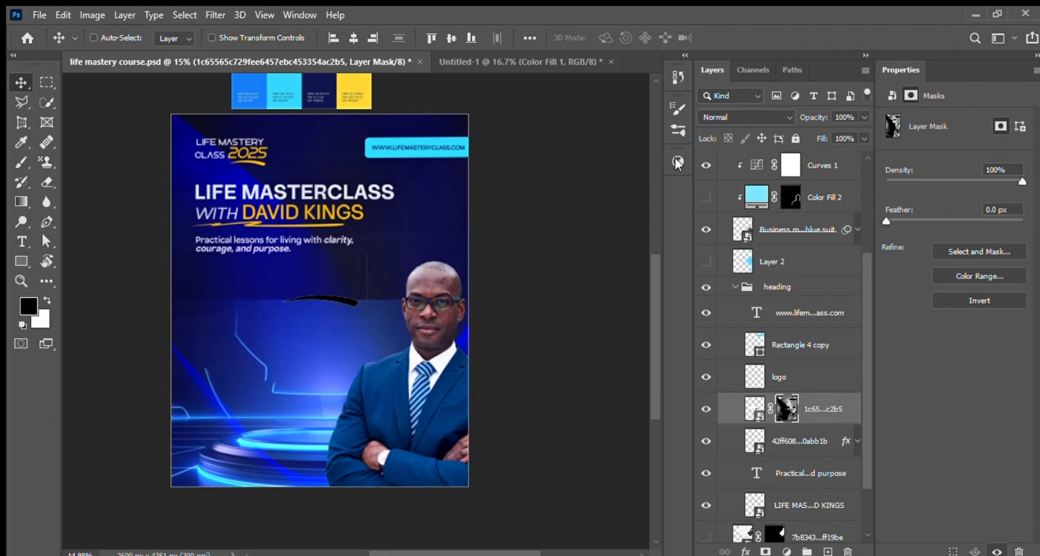
Step: Convert the masked brush stroke to a smart object and give it a yellow Color Overlay
{"action": "key", "text": "ctrl+z"}
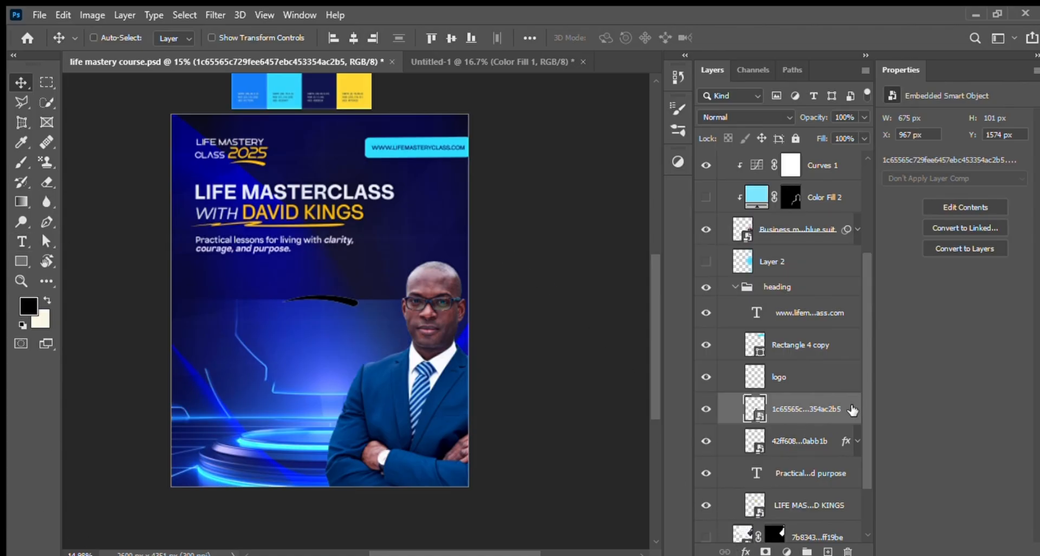
{"action": "key", "text": "space"}
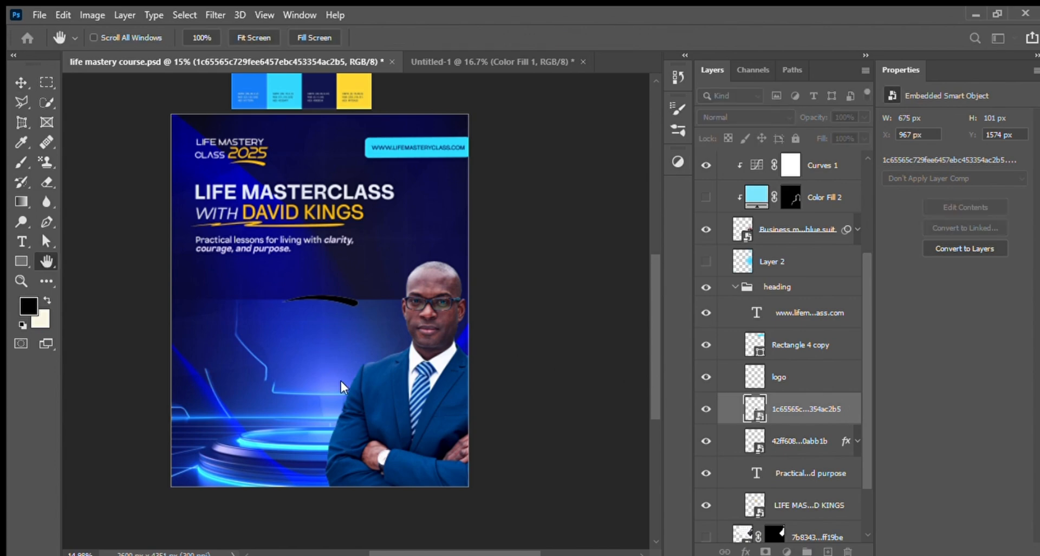
{"action": "left_click", "coordinate": [340, 413]}
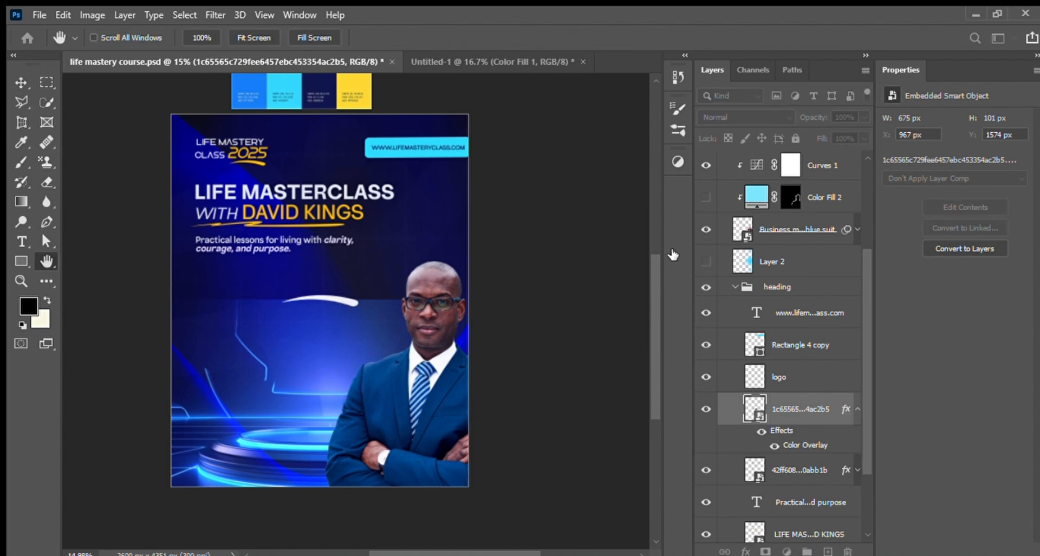
{"action": "key", "text": "i"}
{"action": "left_click", "coordinate": [353, 91]}
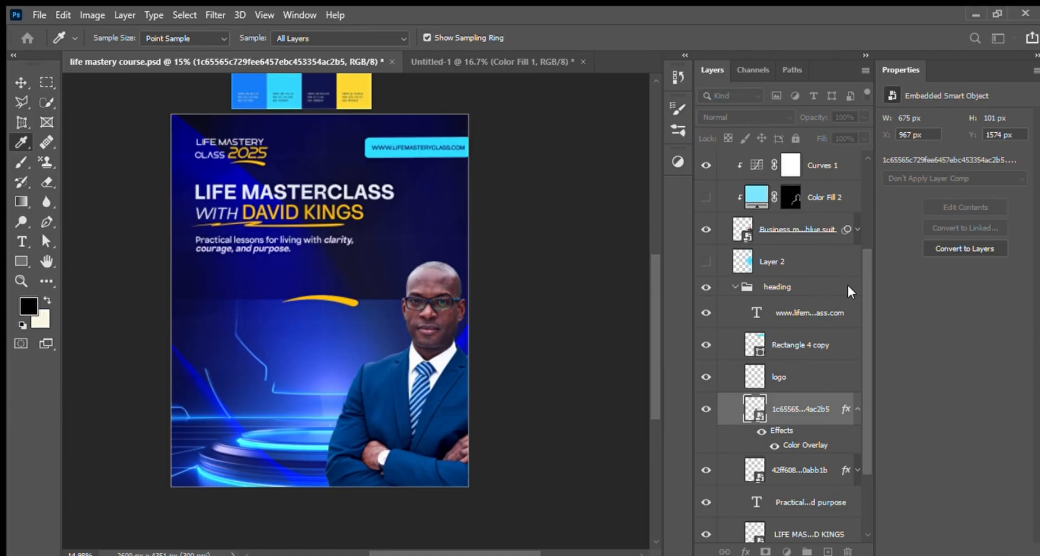
{"action": "key", "text": "h"}
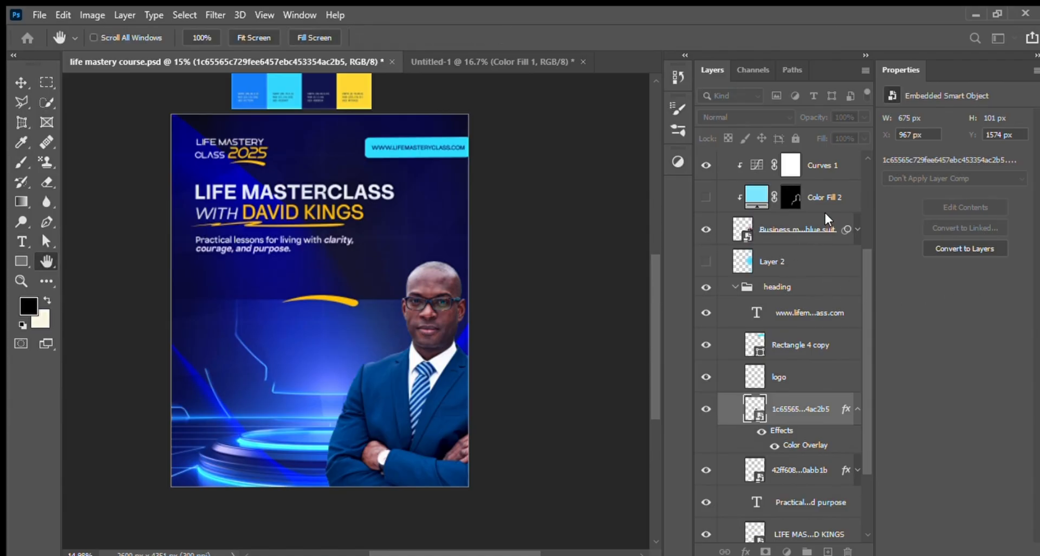
Step: Move the yellow brush stroke down onto the bright blue area and compare it with and without its effects
{"action": "key", "text": "v"}
{"action": "left_click_drag", "start_coordinate": [315, 296], "coordinate": [326, 338]}
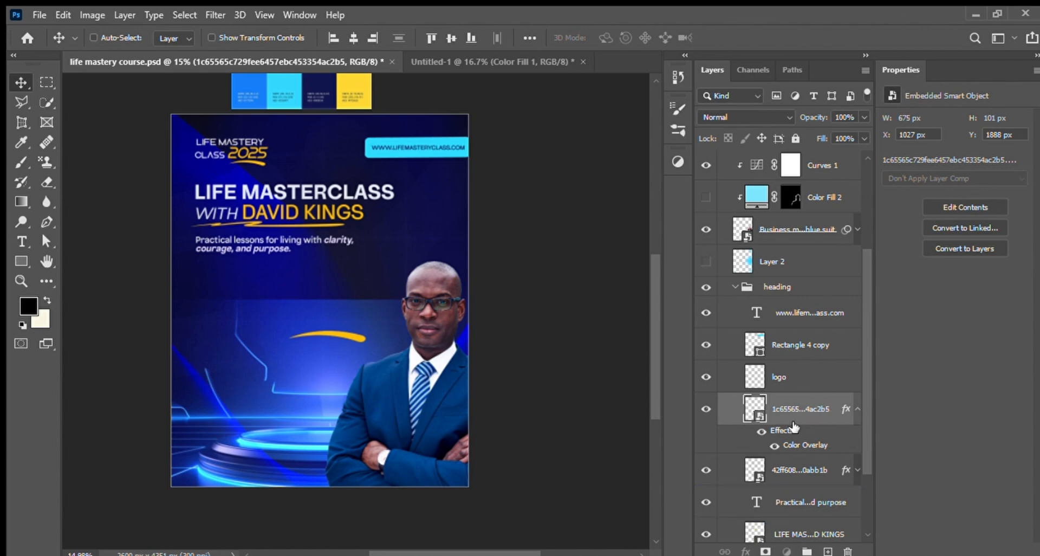
{"action": "left_click", "coordinate": [762, 431]}
{"action": "left_click", "coordinate": [762, 431]}
Step: Transfer the stroke's Color Overlay to the logo layer and back, and delete the sample brush stroke layer
{"action": "left_click_drag", "start_coordinate": [830, 386], "coordinate": [829, 382]}
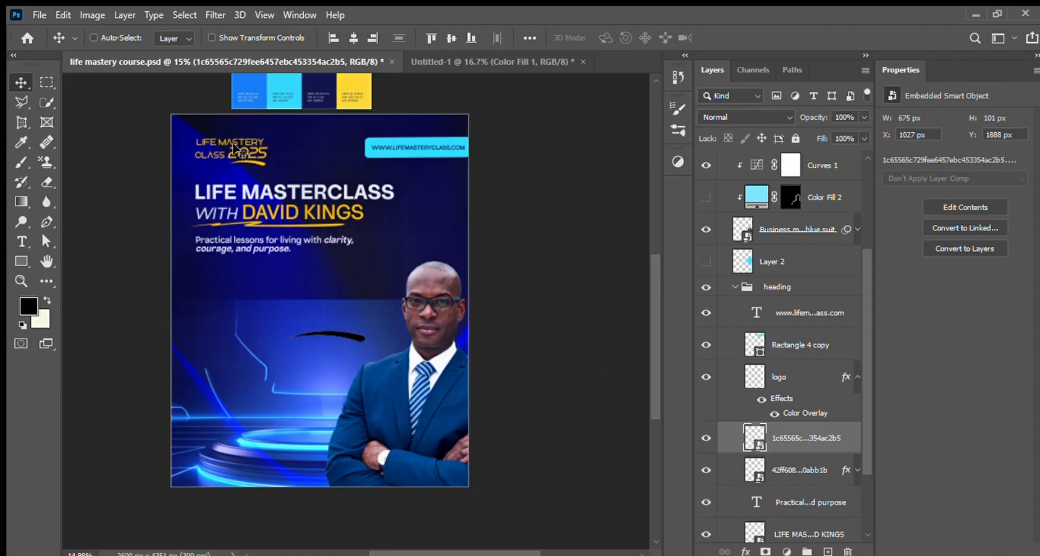
{"action": "left_click", "coordinate": [857, 378]}
{"action": "left_click_drag", "start_coordinate": [848, 383], "coordinate": [843, 415]}
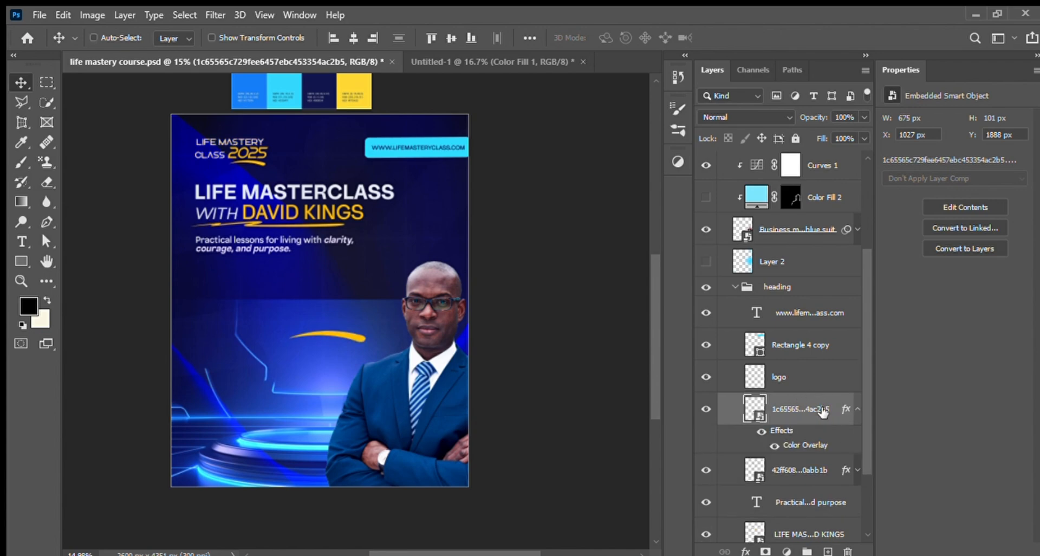
{"action": "left_click_drag", "start_coordinate": [819, 410], "coordinate": [848, 552]}
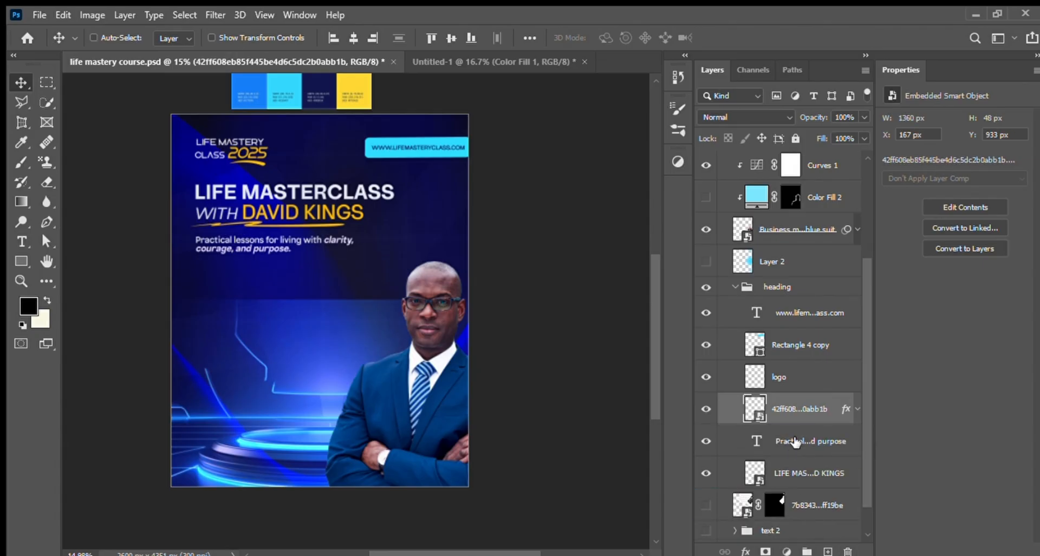
Step: Examine the subtitle and main title layers by hiding and reshowing each one
{"action": "left_click", "coordinate": [724, 442]}
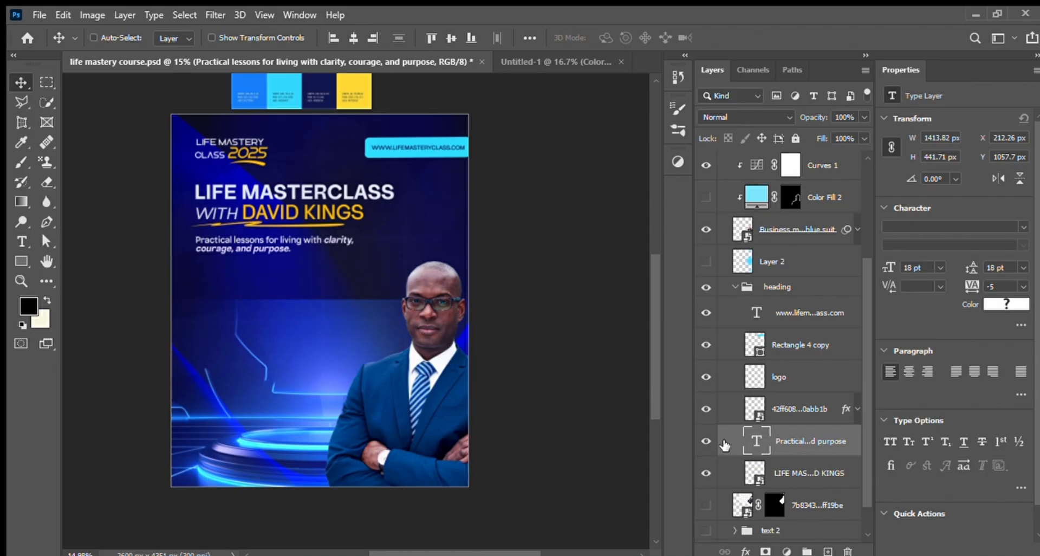
{"action": "left_click", "coordinate": [707, 441]}
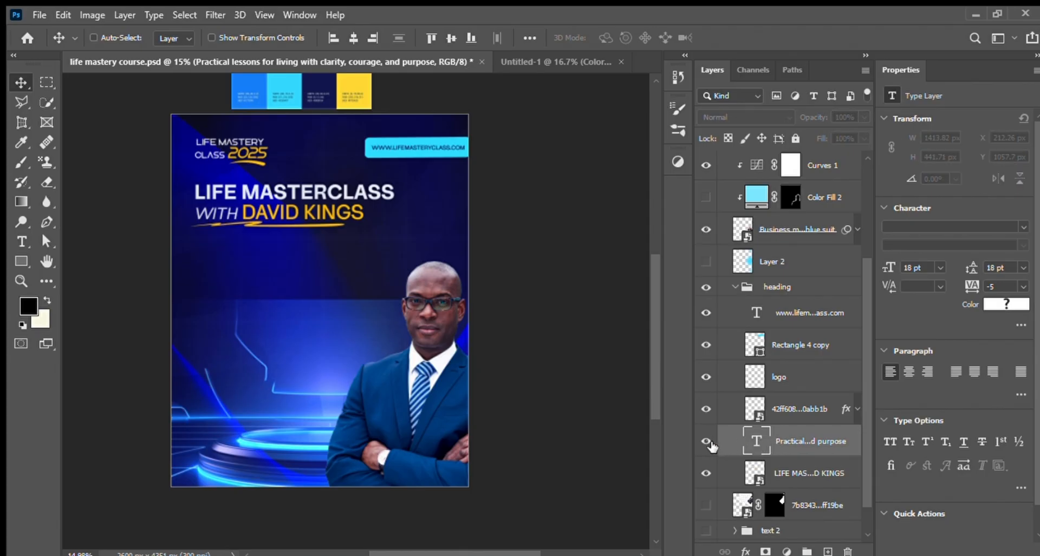
{"action": "left_click", "coordinate": [709, 441]}
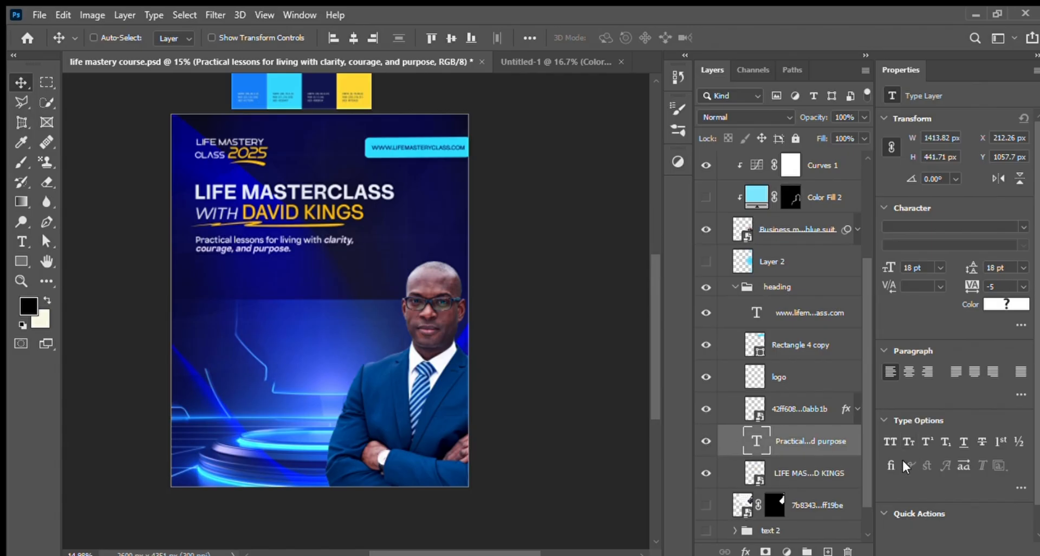
{"action": "scroll", "coordinate": [866, 493], "scroll_direction": "down", "scroll_amount": 2}
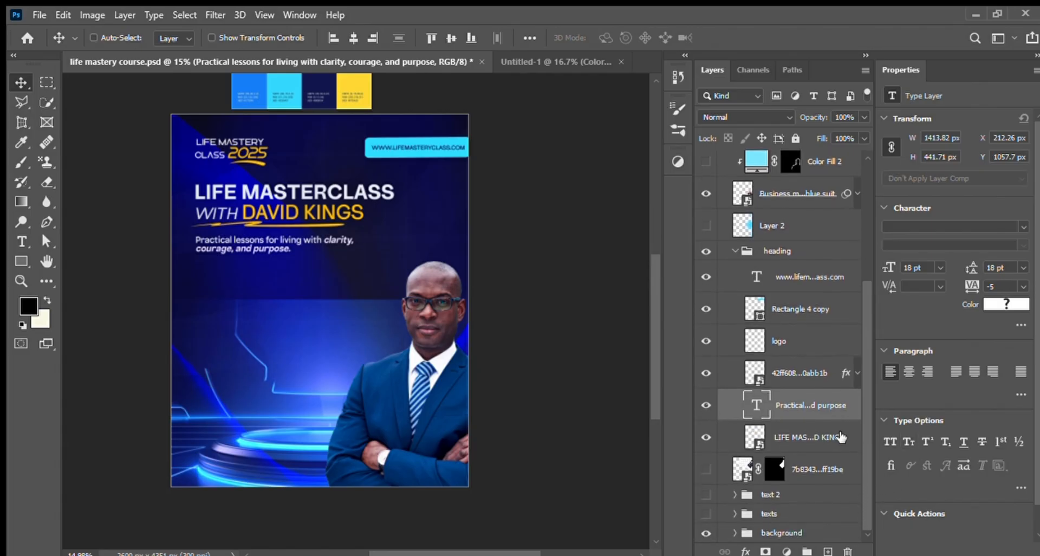
{"action": "left_click", "coordinate": [820, 436]}
{"action": "left_click", "coordinate": [708, 437]}
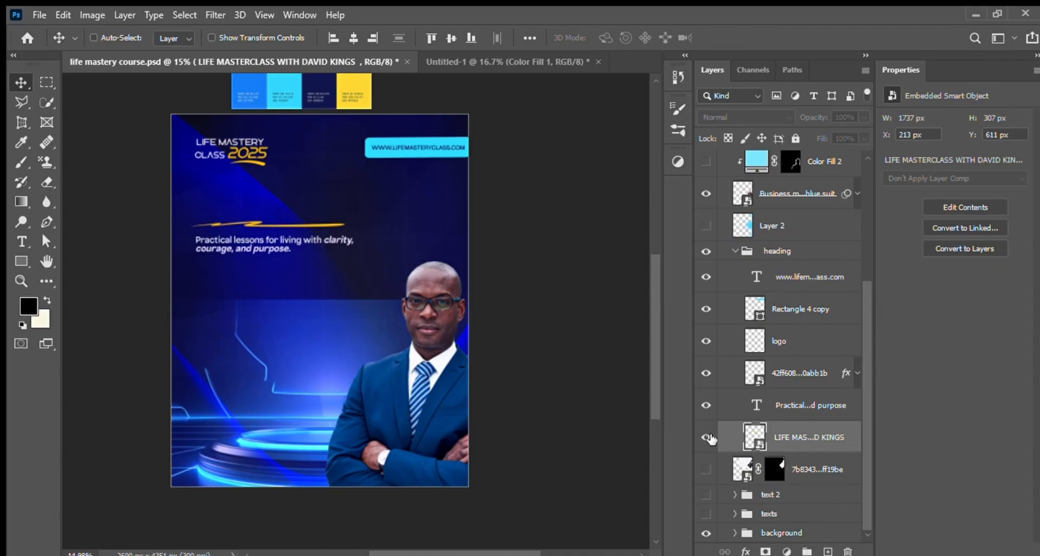
{"action": "left_click", "coordinate": [708, 438]}
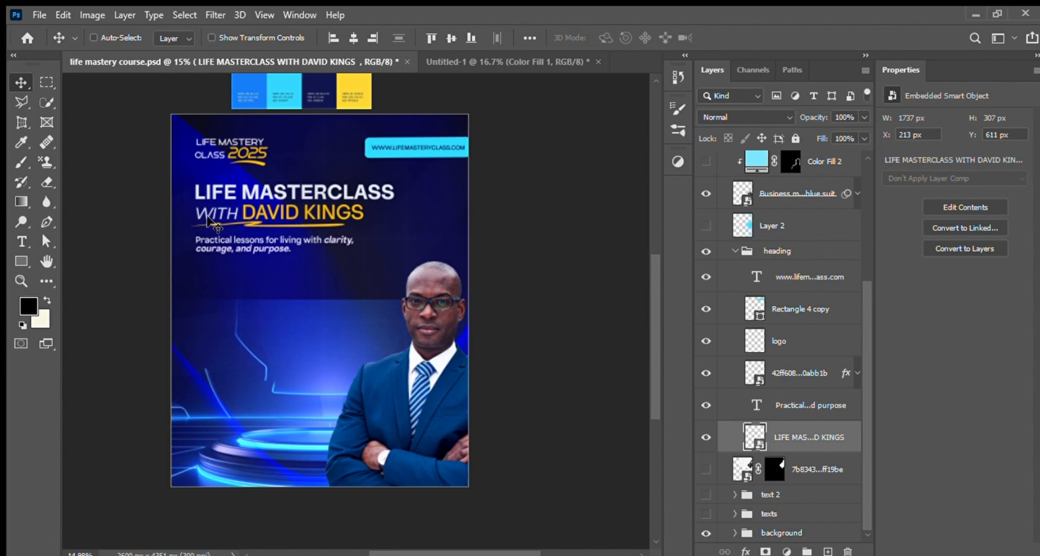
Step: Add an 18 pt Nomixa Medium text box reading "tbutuitItui" in the middle of the flyer
{"action": "left_click", "coordinate": [20, 240]}
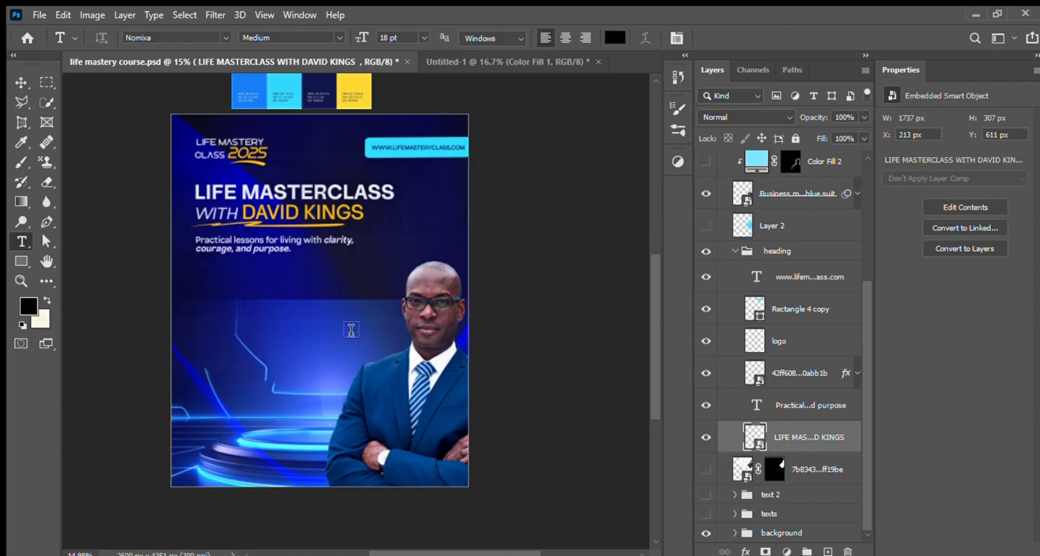
{"action": "left_click_drag", "start_coordinate": [261, 302], "coordinate": [347, 328]}
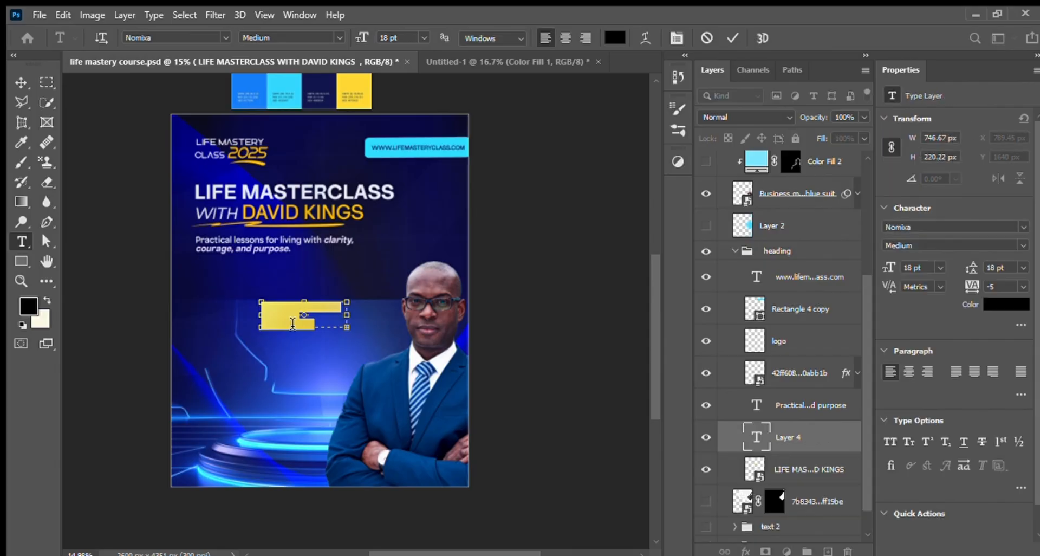
{"action": "key", "text": "BackSpace"}
{"action": "type", "text": "ututututu"}
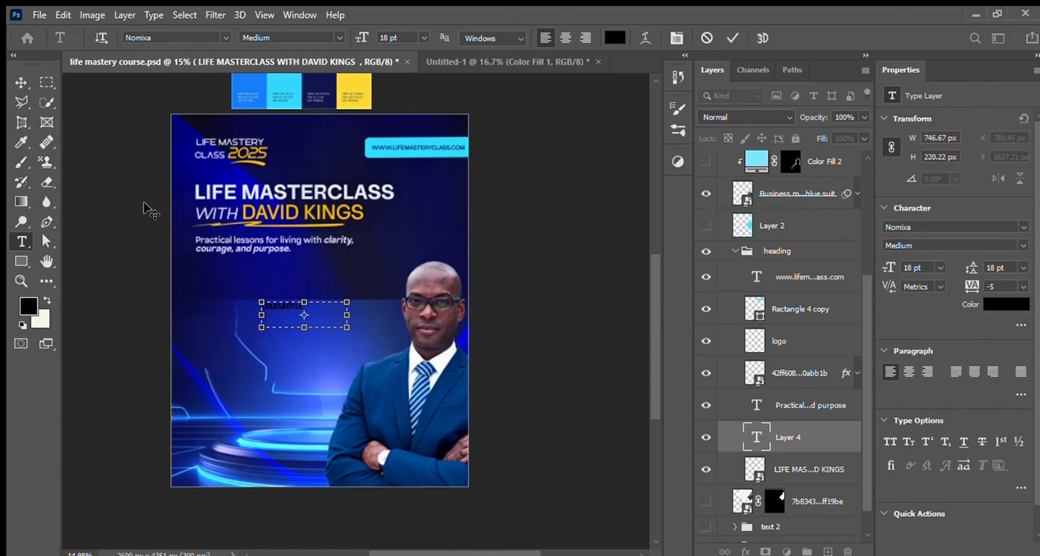
{"action": "left_click", "coordinate": [20, 83]}
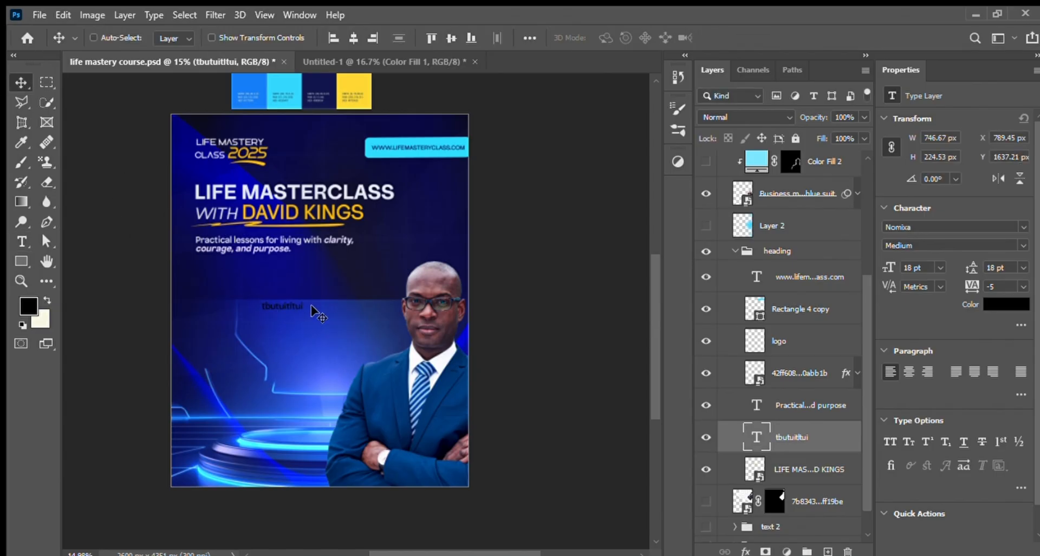
Step: Try to recolour the "tbutuitItui" sample text white
{"action": "double_click", "coordinate": [283, 307]}
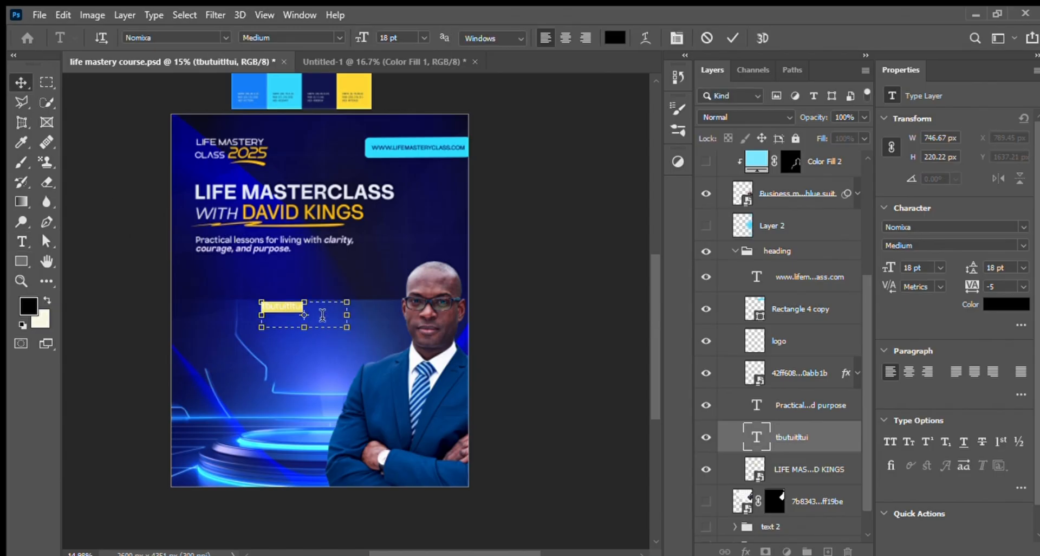
{"action": "left_click_drag", "start_coordinate": [323, 316], "coordinate": [282, 309]}
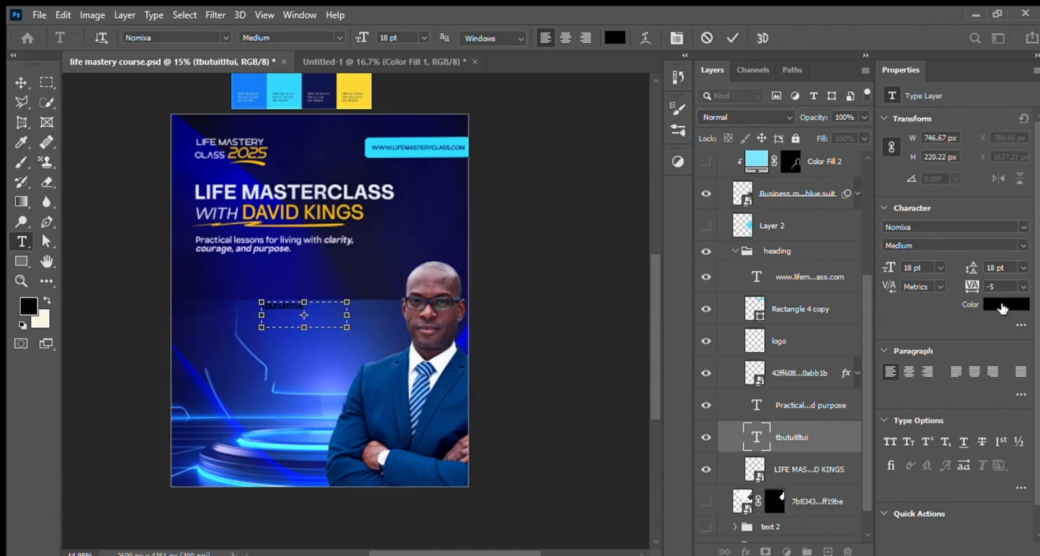
{"action": "left_click", "coordinate": [1001, 305]}
{"action": "left_click", "coordinate": [733, 360]}
{"action": "left_click", "coordinate": [786, 404]}
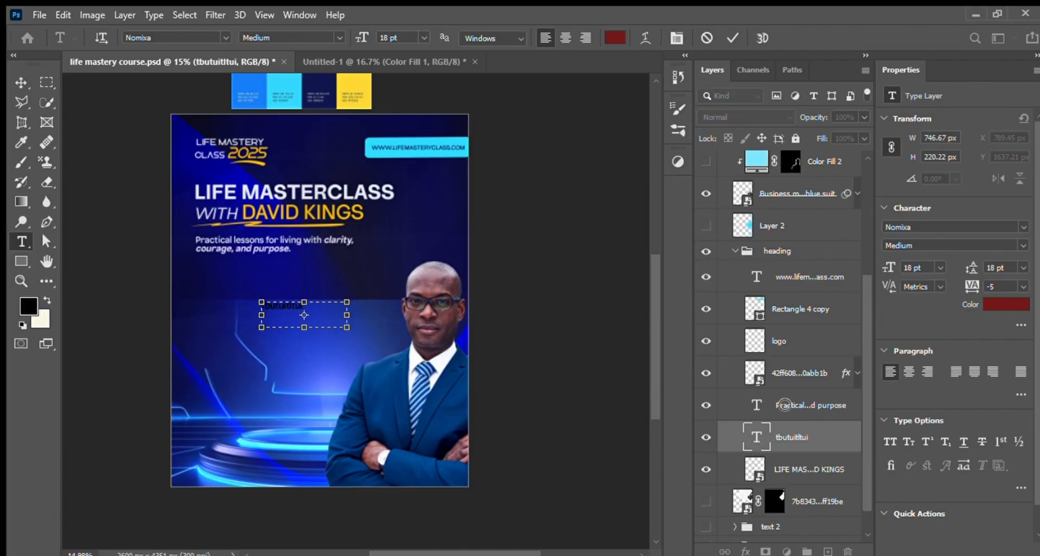
{"action": "left_click_drag", "start_coordinate": [785, 405], "coordinate": [655, 323]}
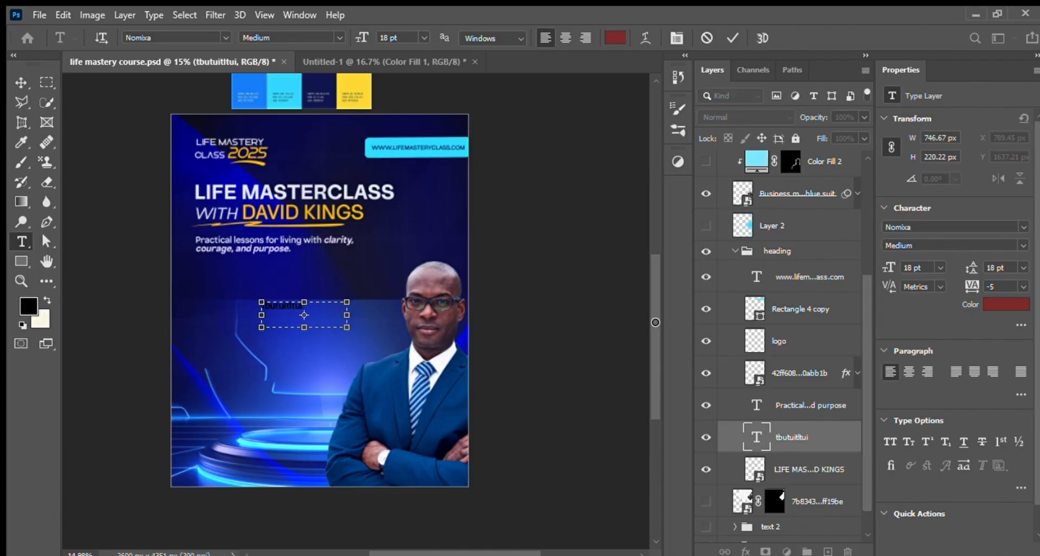
{"action": "left_click", "coordinate": [990, 285]}
Step: Move the "tbutuitItui" sample text up just below the subtitle and recolour its last letters pale pink
{"action": "left_click", "coordinate": [20, 82]}
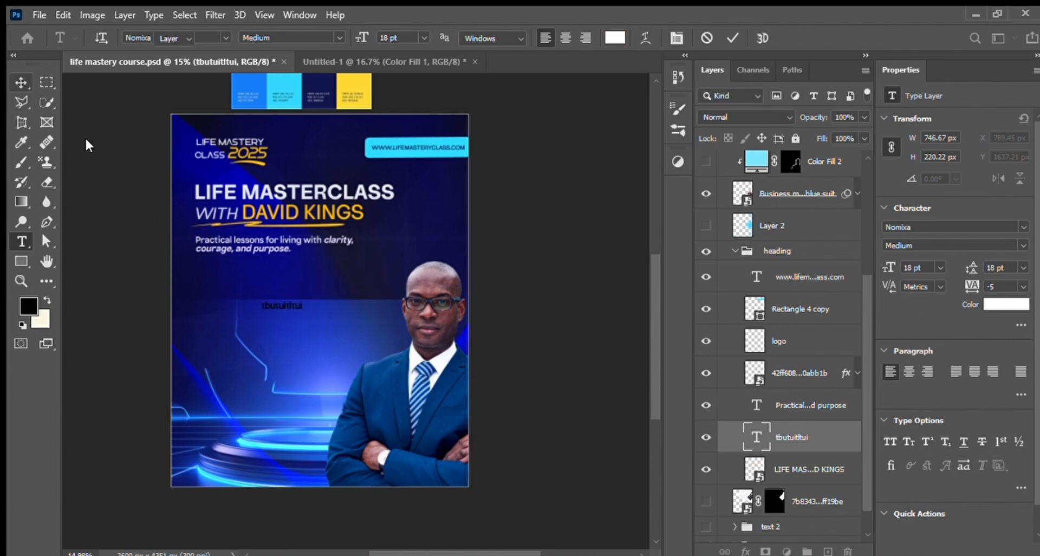
{"action": "left_click_drag", "start_coordinate": [292, 312], "coordinate": [293, 284]}
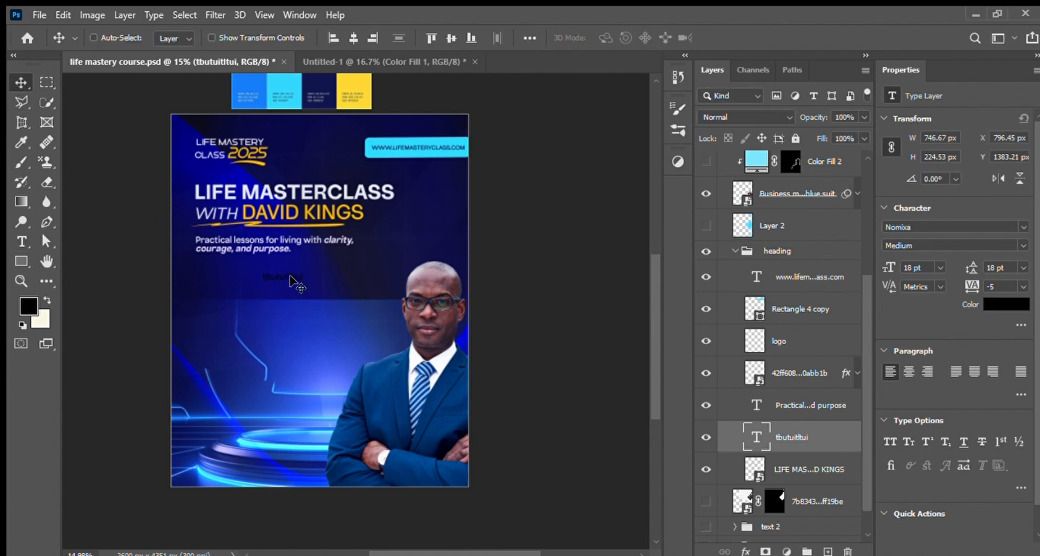
{"action": "key", "text": "t"}
{"action": "double_click", "coordinate": [288, 278]}
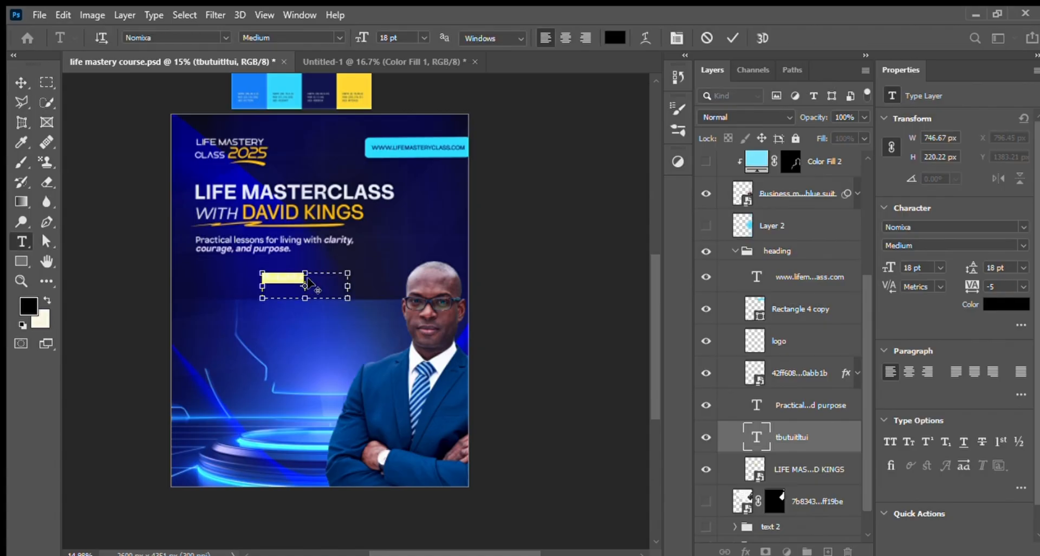
{"action": "left_click_drag", "start_coordinate": [312, 279], "coordinate": [280, 280]}
{"action": "left_click", "coordinate": [1000, 303]}
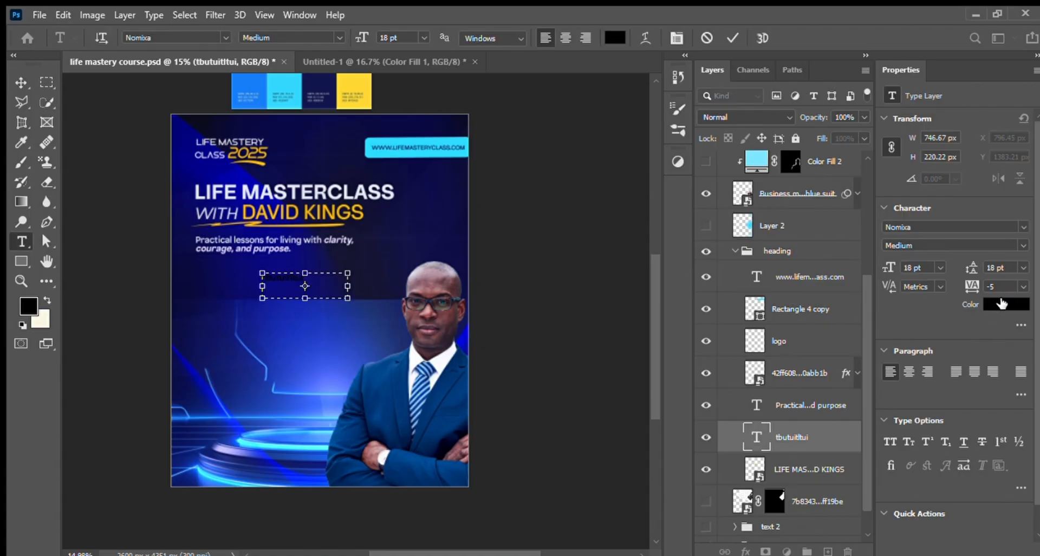
{"action": "left_click", "coordinate": [679, 340]}
{"action": "left_click_drag", "start_coordinate": [679, 340], "coordinate": [649, 319]}
{"action": "left_click", "coordinate": [991, 278]}
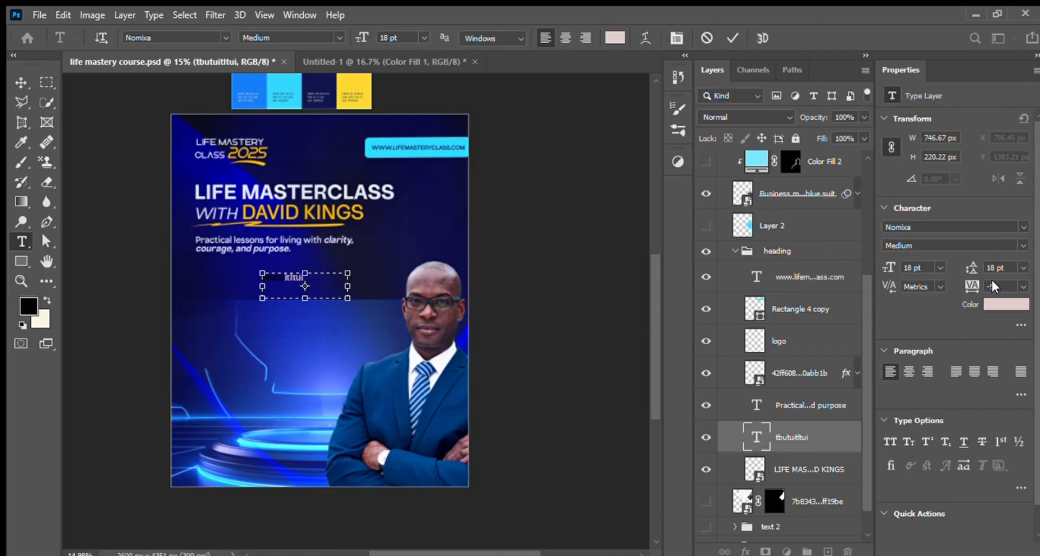
{"action": "left_click", "coordinate": [760, 433]}
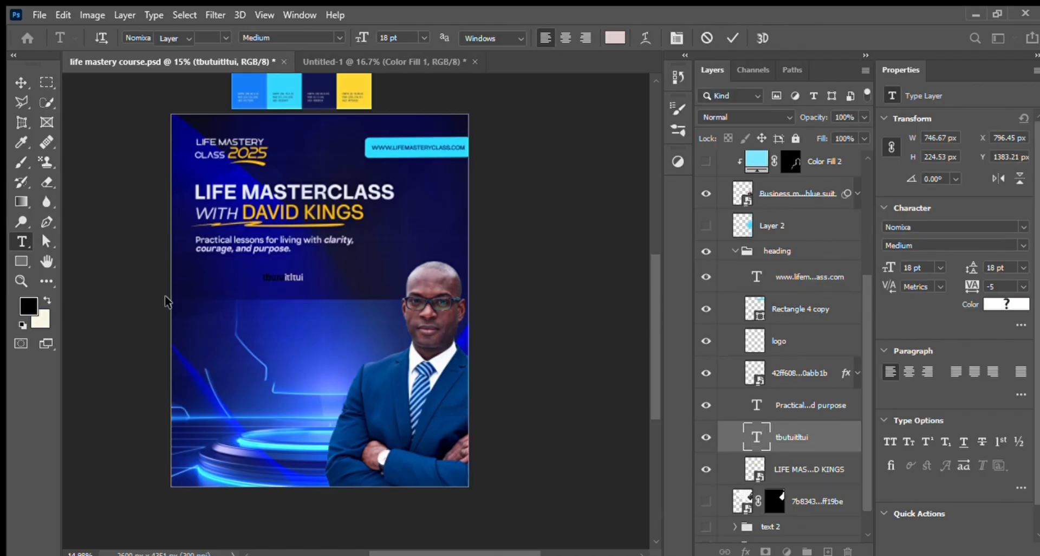
{"action": "key", "text": "v"}
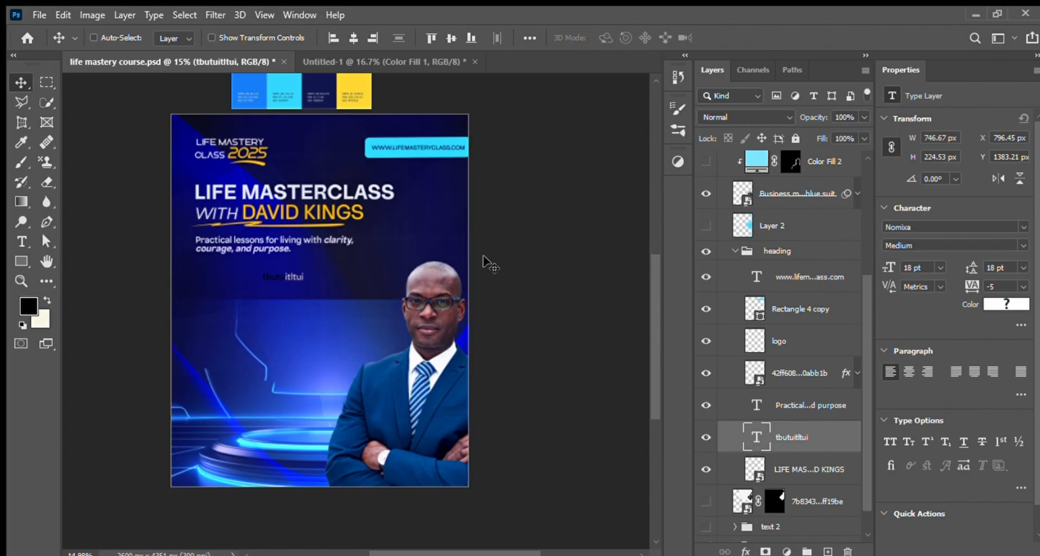
Step: Delete the "tbutuitItui" sample text layer and show the masked microphone image layer, toggling its visibility to compare
{"action": "left_click_drag", "start_coordinate": [830, 438], "coordinate": [849, 549]}
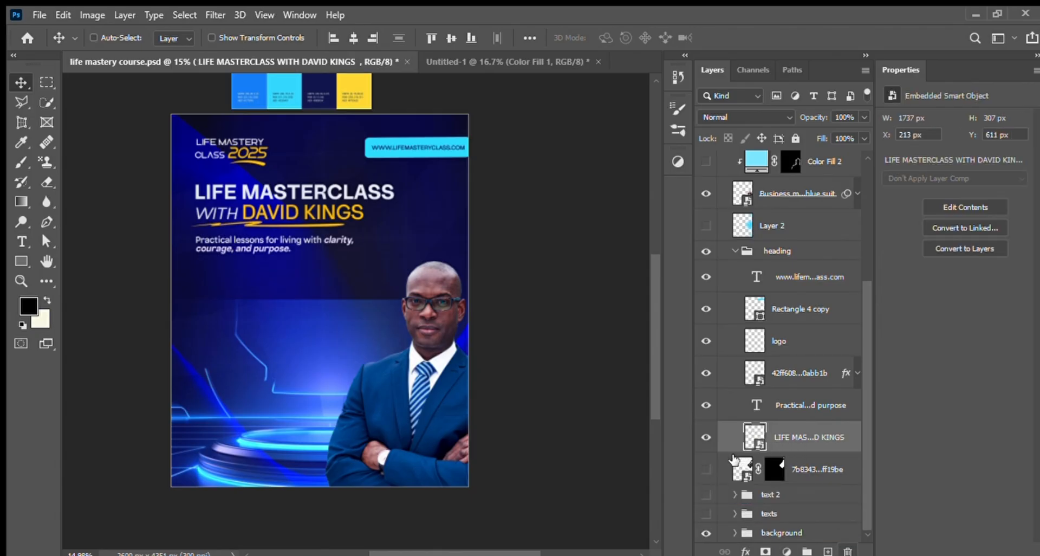
{"action": "left_click", "coordinate": [818, 467]}
{"action": "left_click", "coordinate": [707, 468]}
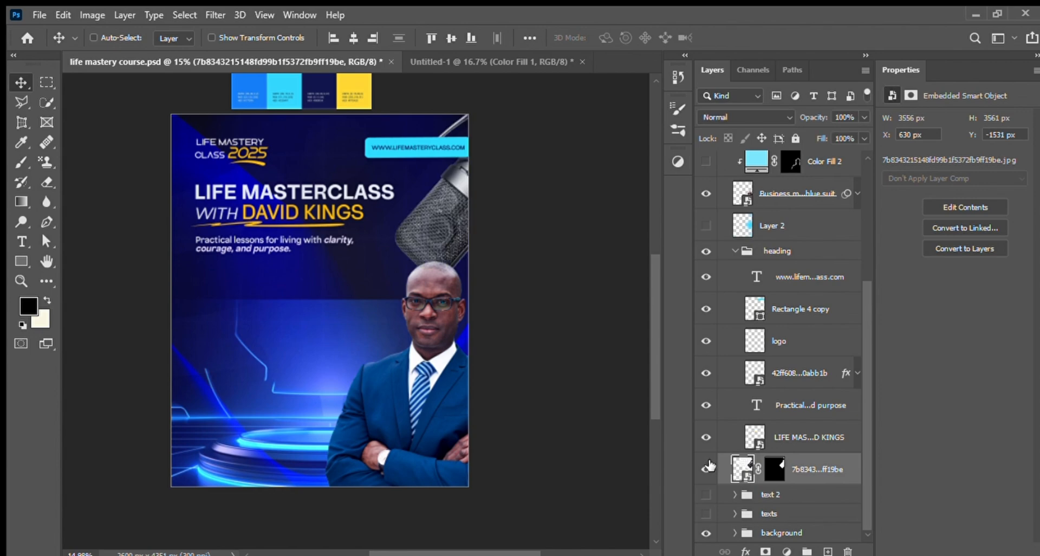
{"action": "left_click", "coordinate": [707, 468]}
{"action": "left_click", "coordinate": [706, 470]}
Step: Disable the microphone image's layer mask, delete the mask, and move the full picture toward the middle of the flyer
{"action": "left_click", "coordinate": [776, 469]}
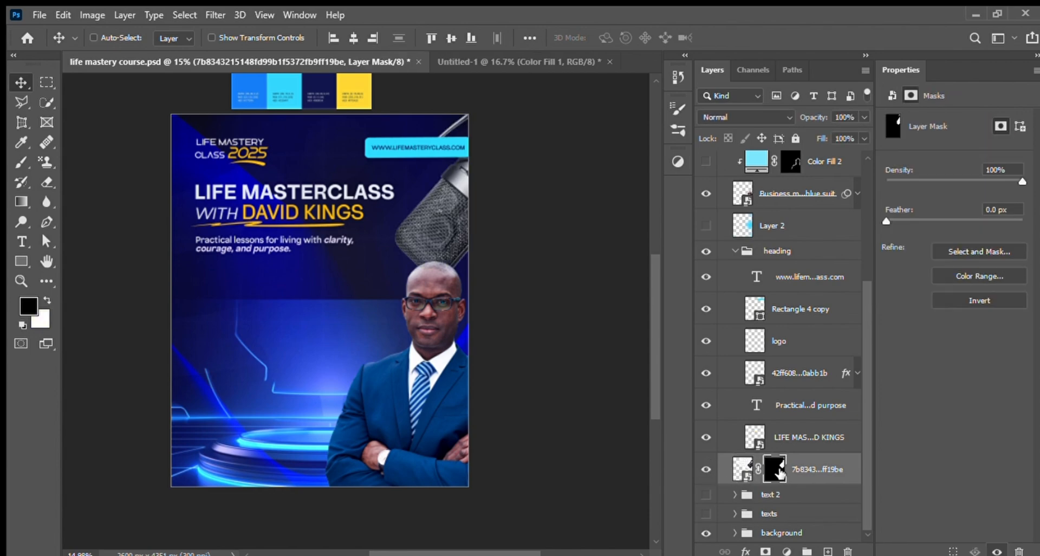
{"action": "left_click", "coordinate": [776, 469], "text": "shift"}
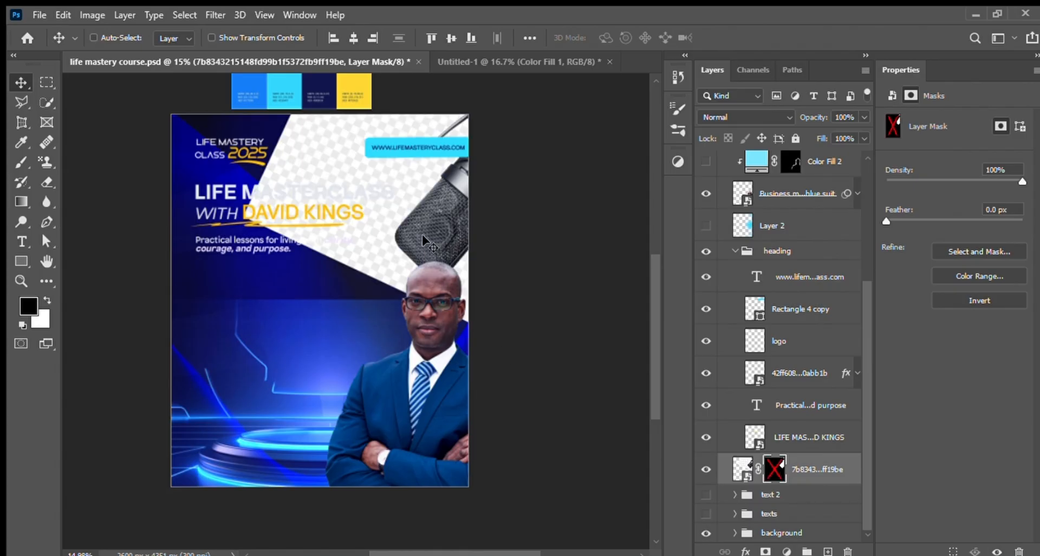
{"action": "left_click_drag", "start_coordinate": [318, 315], "coordinate": [318, 289]}
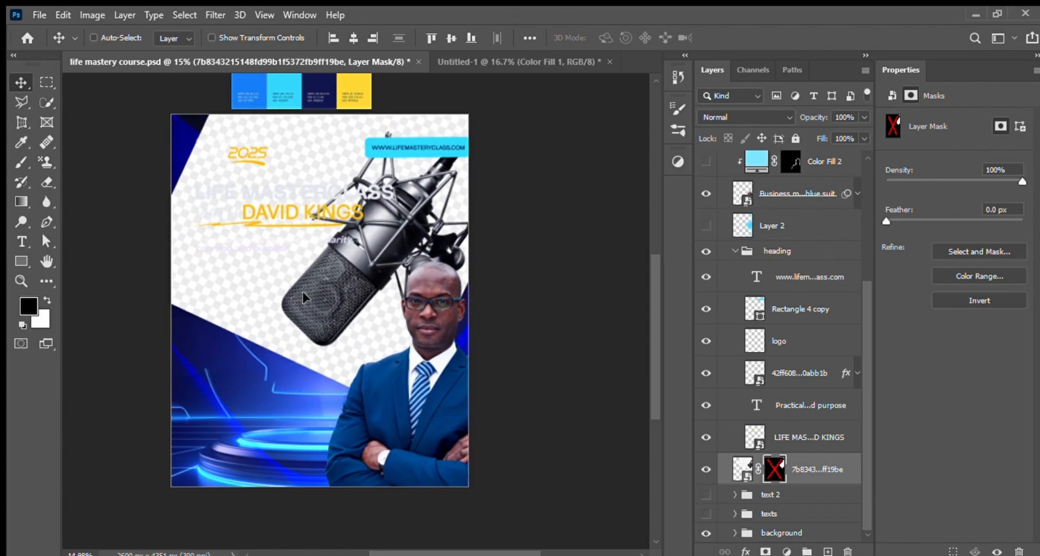
{"action": "left_click_drag", "start_coordinate": [814, 477], "coordinate": [848, 551]}
{"action": "left_click_drag", "start_coordinate": [348, 219], "coordinate": [338, 286]}
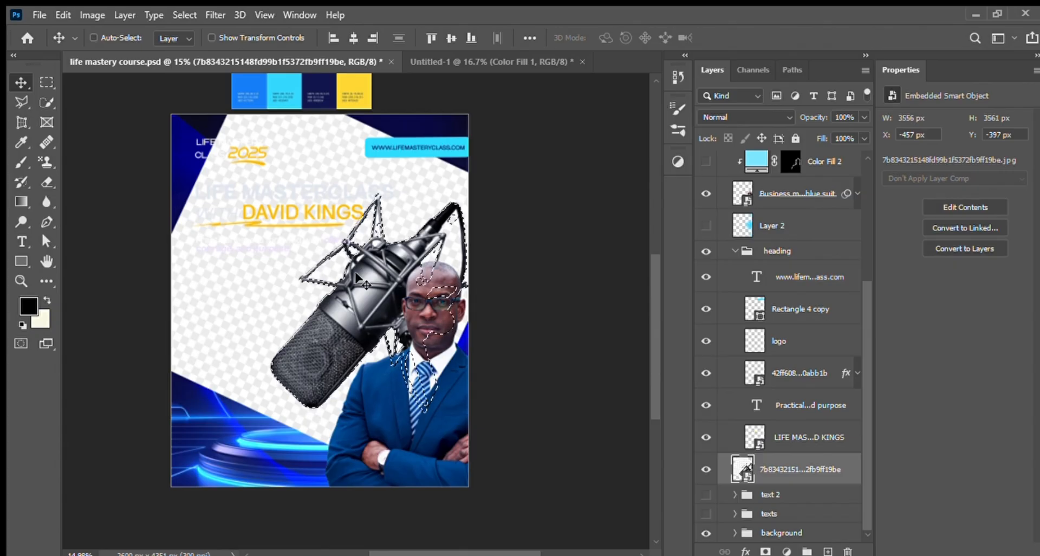
Step: Try masking the picture to the microphone selection and shifting the cut-out across the flyer, and undo the mask
{"action": "left_click", "coordinate": [766, 551]}
{"action": "left_click_drag", "start_coordinate": [382, 334], "coordinate": [338, 306]}
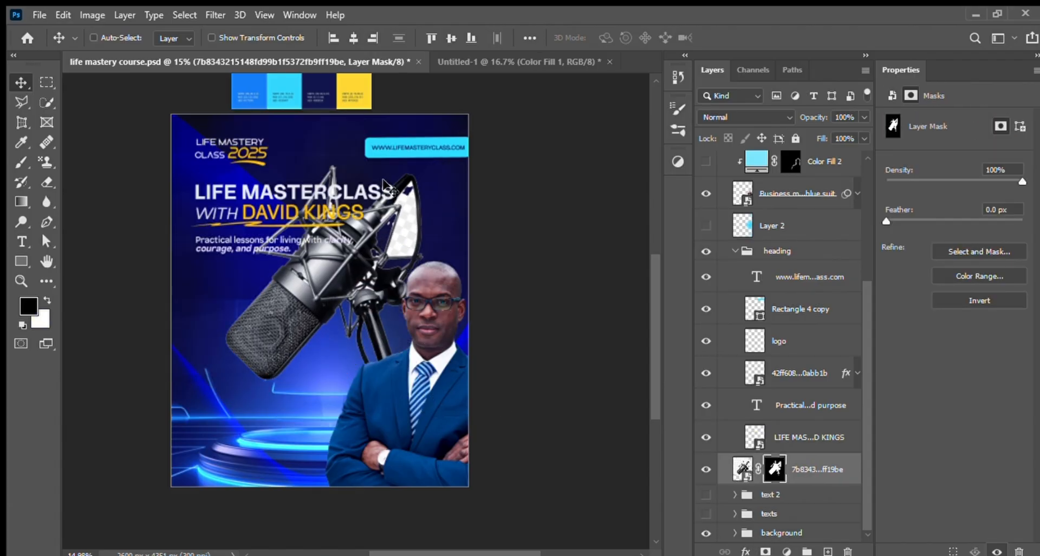
{"action": "left_click_drag", "start_coordinate": [382, 260], "coordinate": [360, 255]}
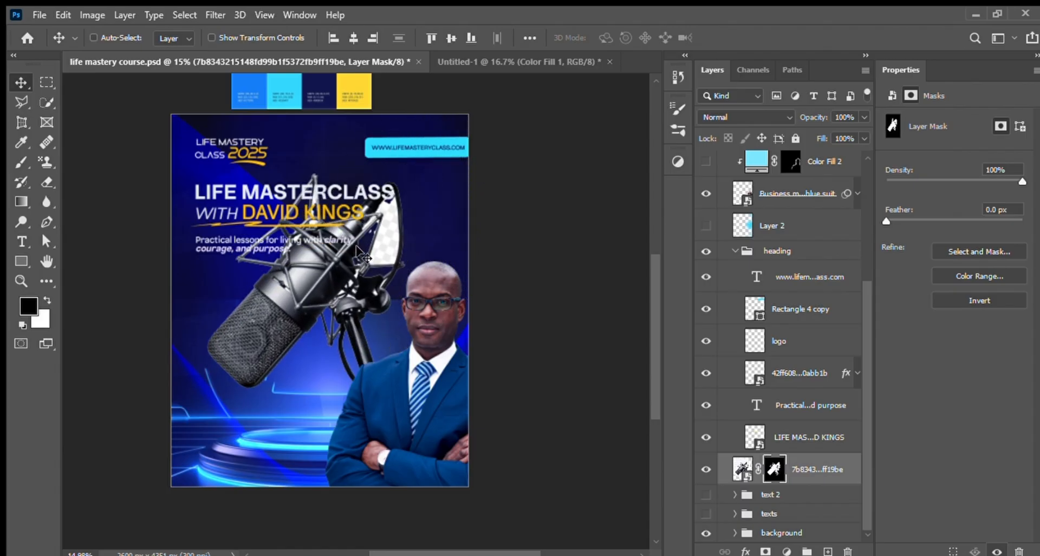
{"action": "key", "text": "ctrl+z"}
{"action": "key", "text": "ctrl+z"}
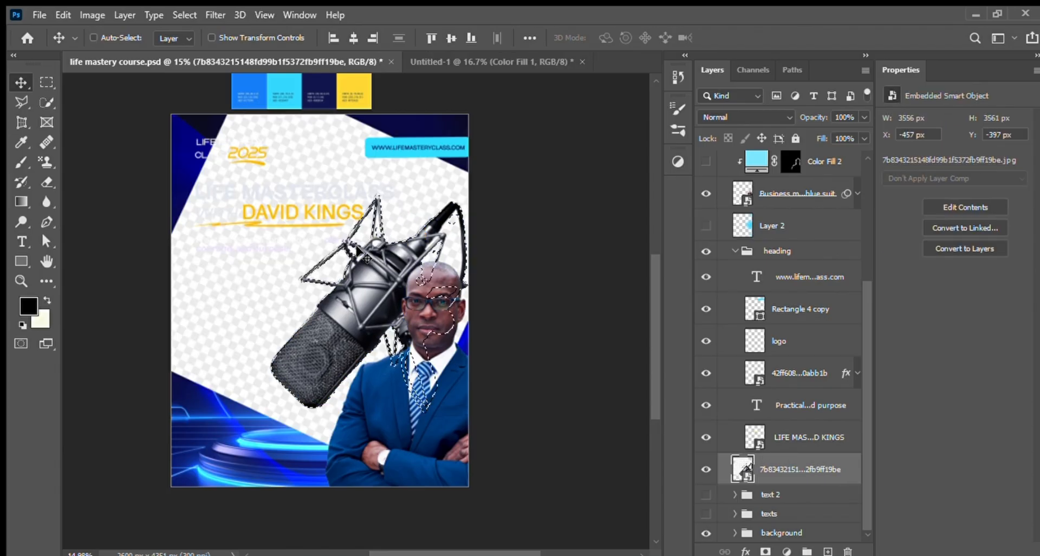
Step: Set the Quick Selection brush size to 90 for refining the microphone selection
{"action": "left_click", "coordinate": [45, 100]}
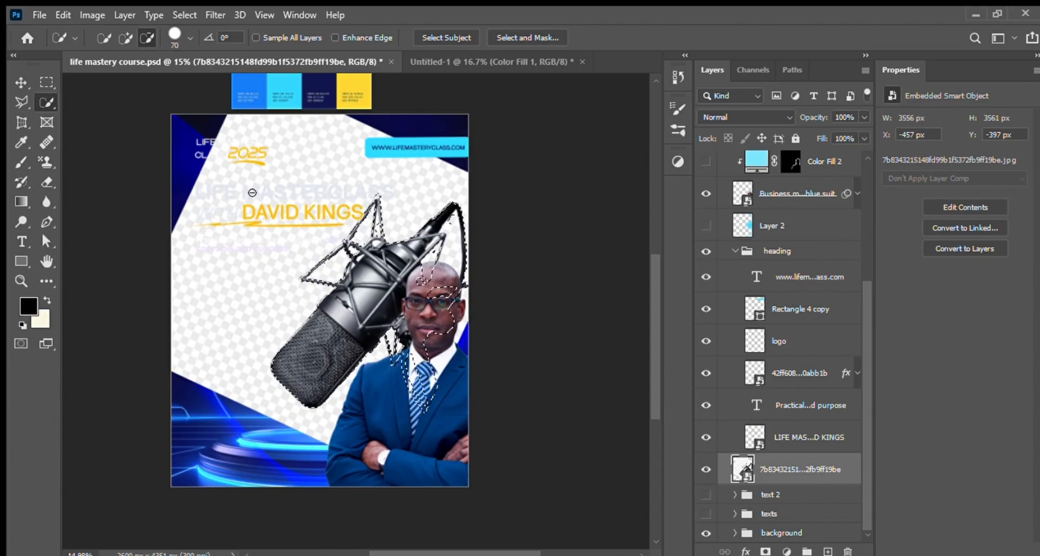
{"action": "key", "text": "bracketright"}
{"action": "key", "text": "bracketright"}
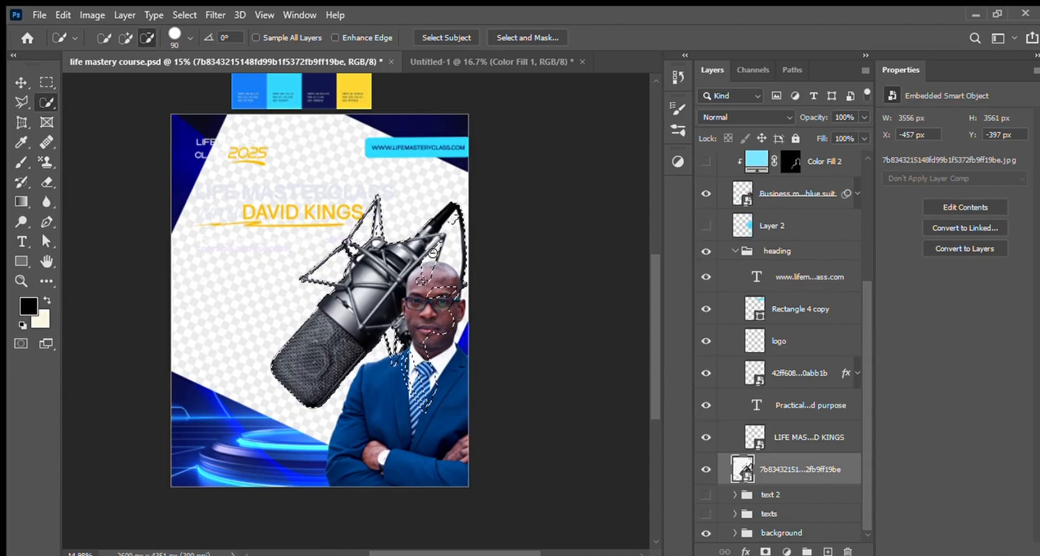
{"action": "left_click", "coordinate": [126, 38]}
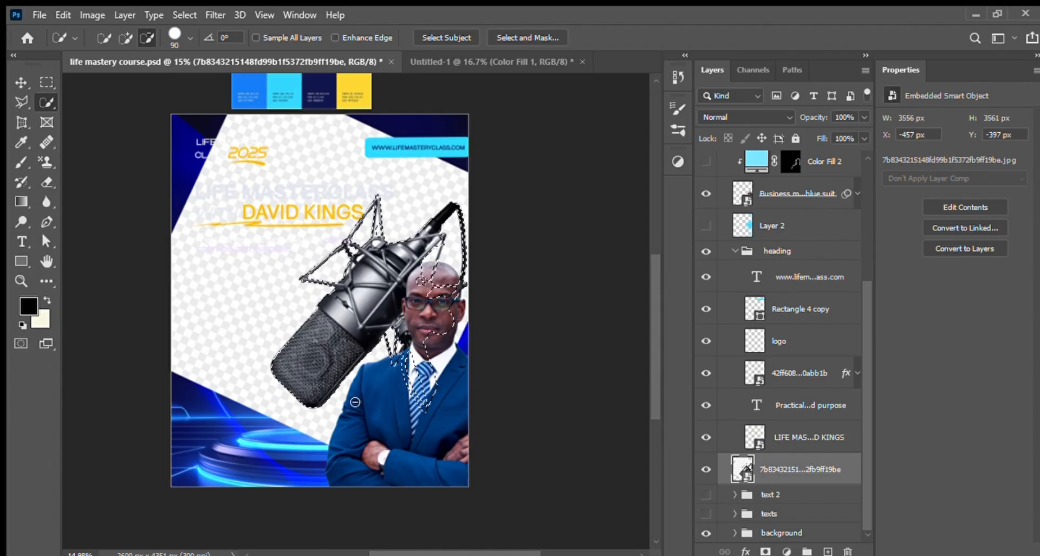
{"action": "key", "text": "v"}
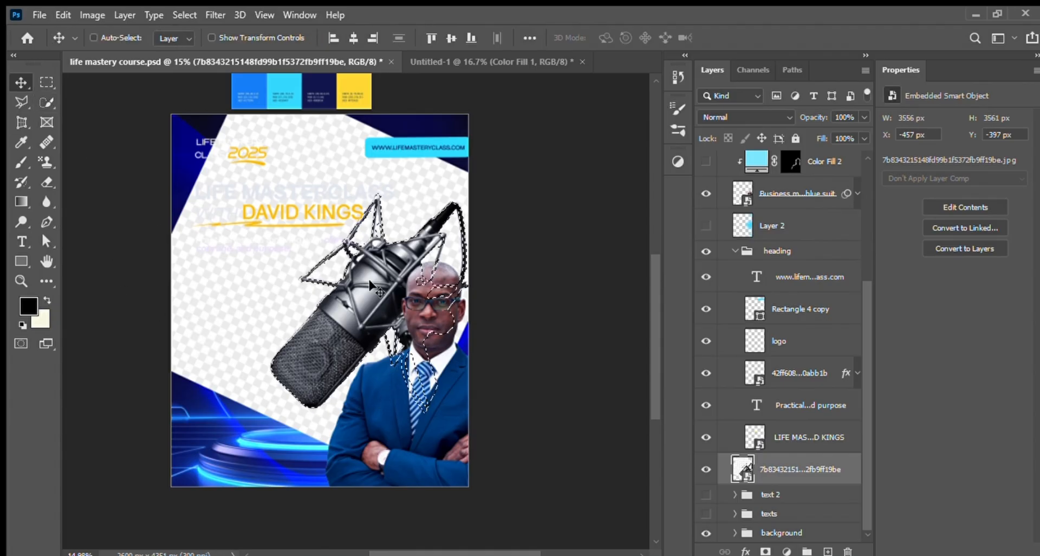
Step: Mask the picture to the microphone selection and move the cut-out behind the website banner, above the speaker's head
{"action": "left_click", "coordinate": [765, 551]}
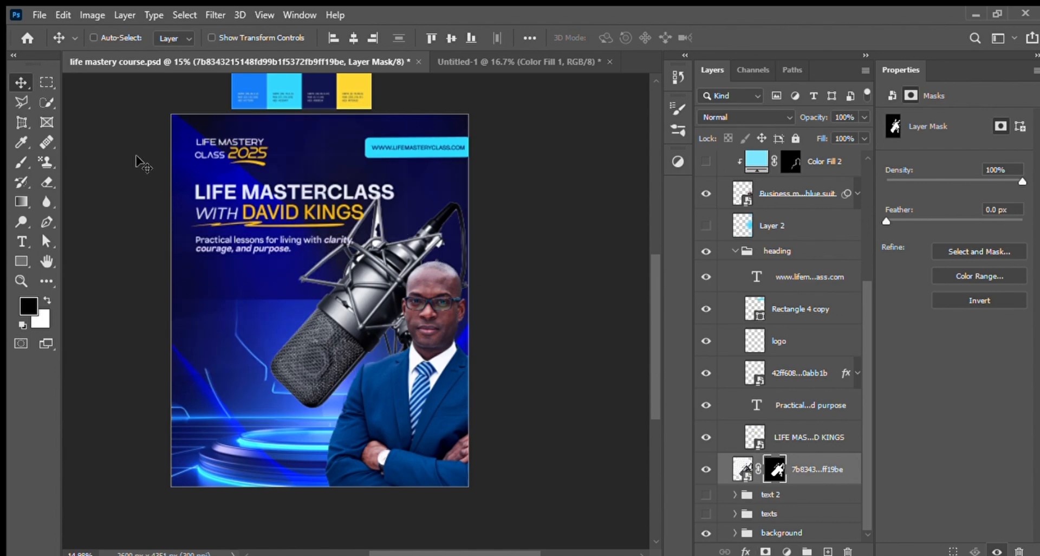
{"action": "left_click_drag", "start_coordinate": [380, 278], "coordinate": [440, 236]}
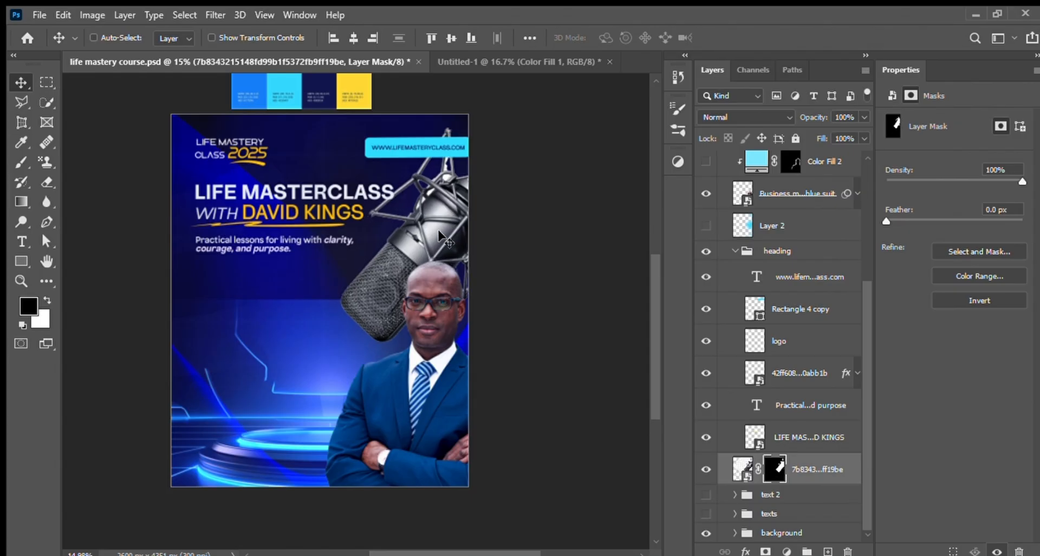
{"action": "left_click_drag", "start_coordinate": [458, 245], "coordinate": [454, 179]}
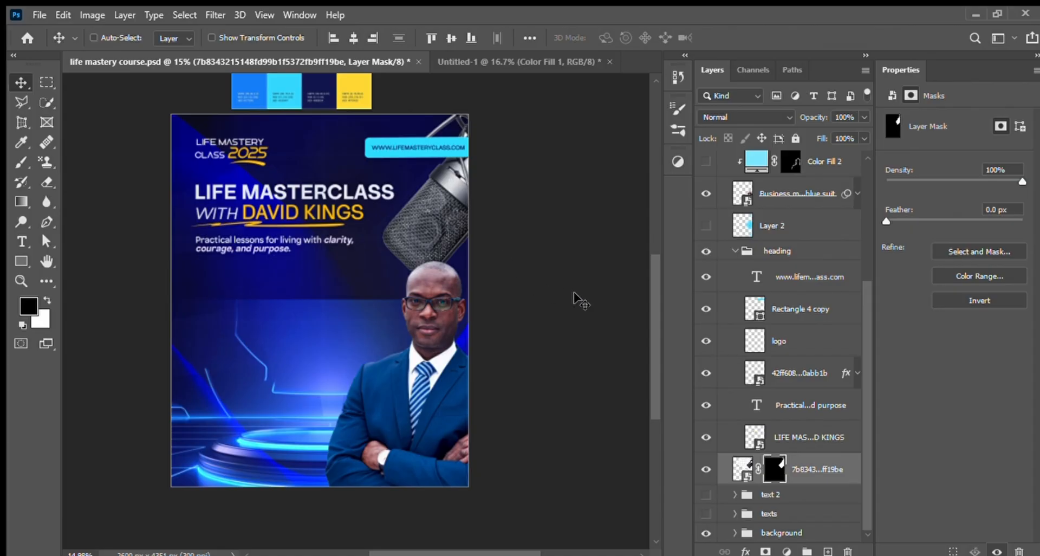
Step: Undo the mask experiments and bring back the original masked microphone layer in its original place
{"action": "key", "text": "ctrl+z"}
{"action": "key", "text": "ctrl+z"}
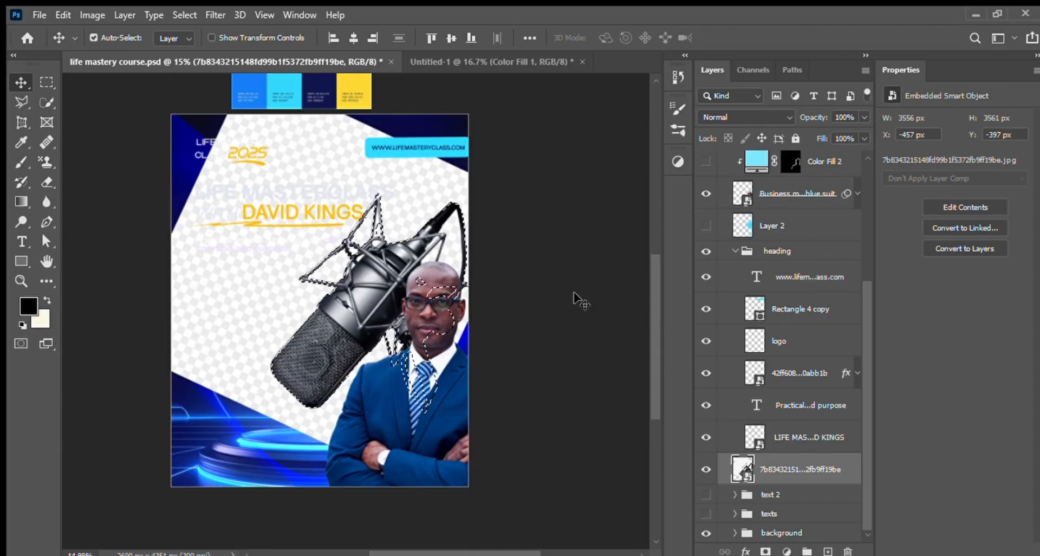
{"action": "key", "text": "ctrl+shift+z"}
{"action": "key", "text": "ctrl+shift+z"}
{"action": "key", "text": "ctrl+shift+z"}
{"action": "key", "text": "ctrl+shift+z"}
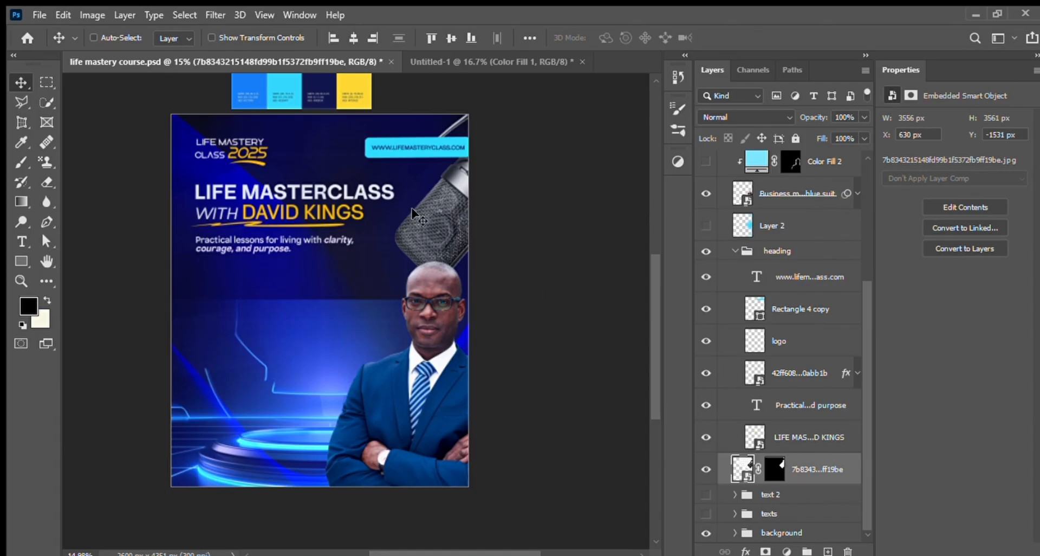
Step: Try other positions for the masked microphone, including one overlapping the website banner, and undo the moves
{"action": "left_click_drag", "start_coordinate": [435, 226], "coordinate": [391, 223]}
{"action": "key", "text": "ctrl+z"}
{"action": "key", "text": "ctrl+z"}
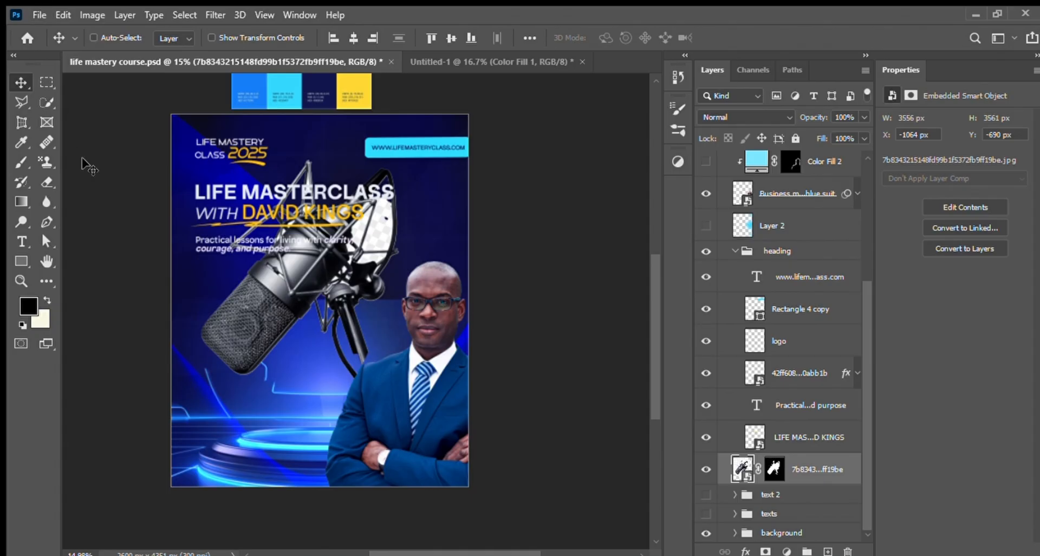
{"action": "left_click_drag", "start_coordinate": [288, 277], "coordinate": [453, 157]}
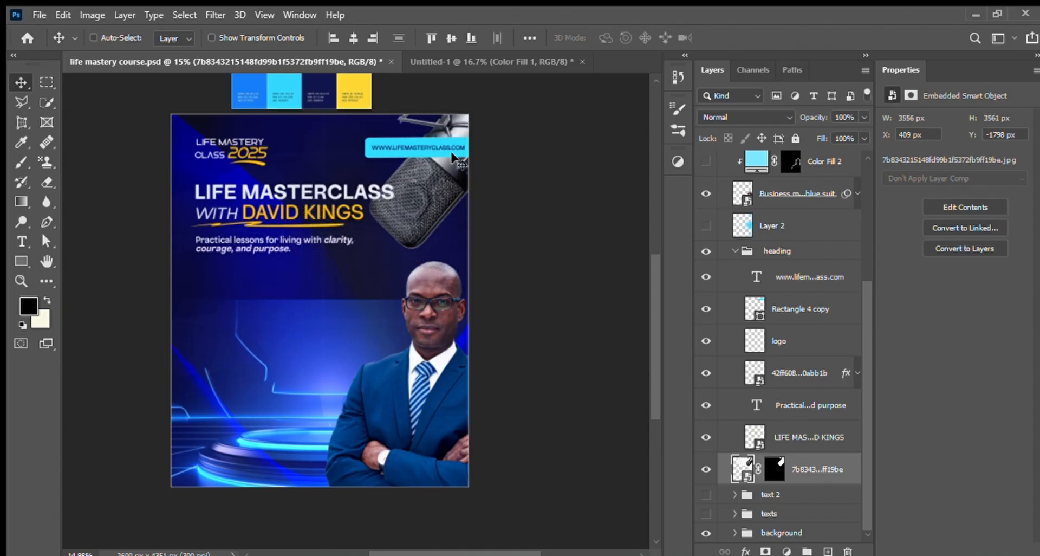
{"action": "key", "text": "ctrl+z"}
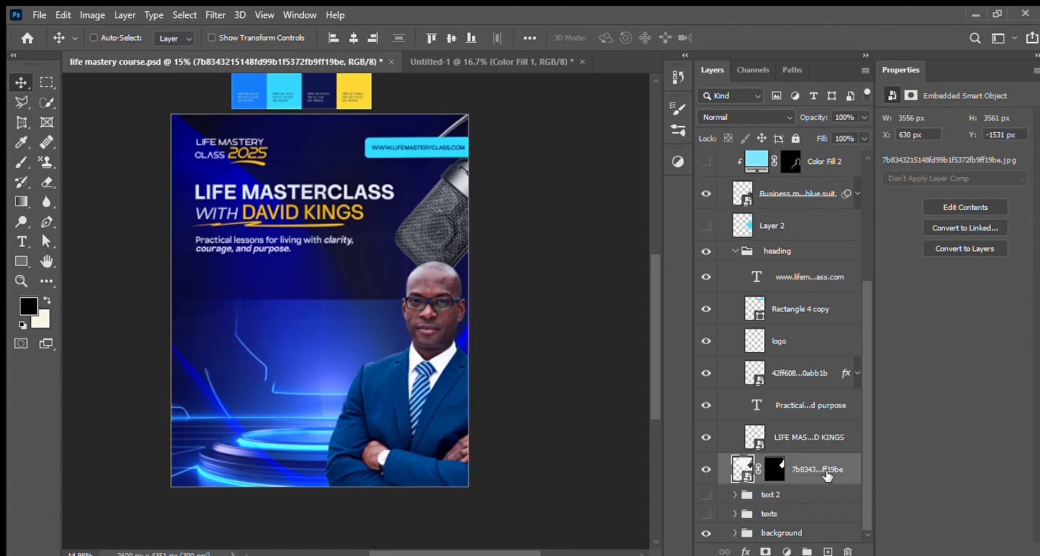
Step: Show the text 2 group containing the date, time and venue strips, and expand it
{"action": "left_click", "coordinate": [781, 495]}
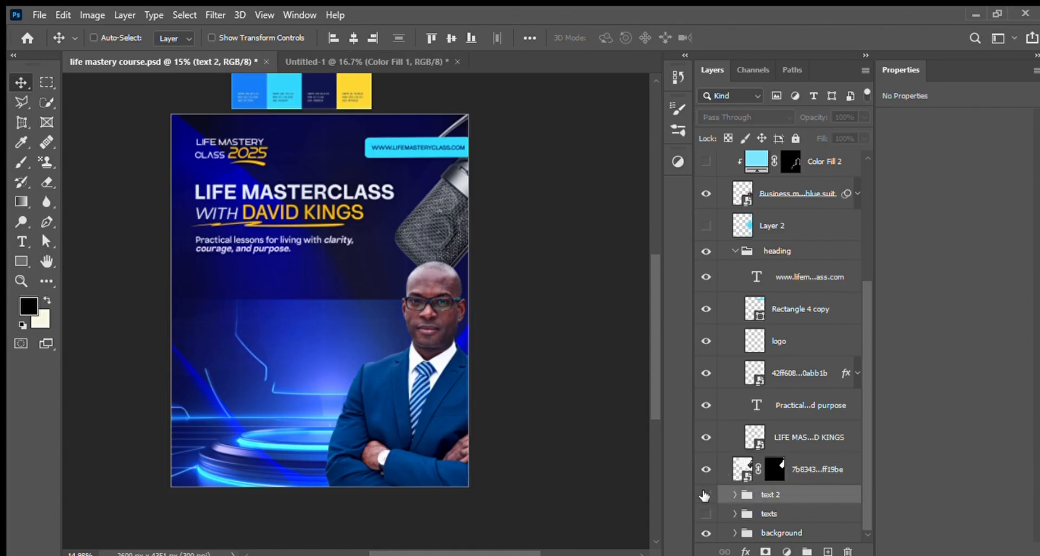
{"action": "left_click", "coordinate": [704, 495]}
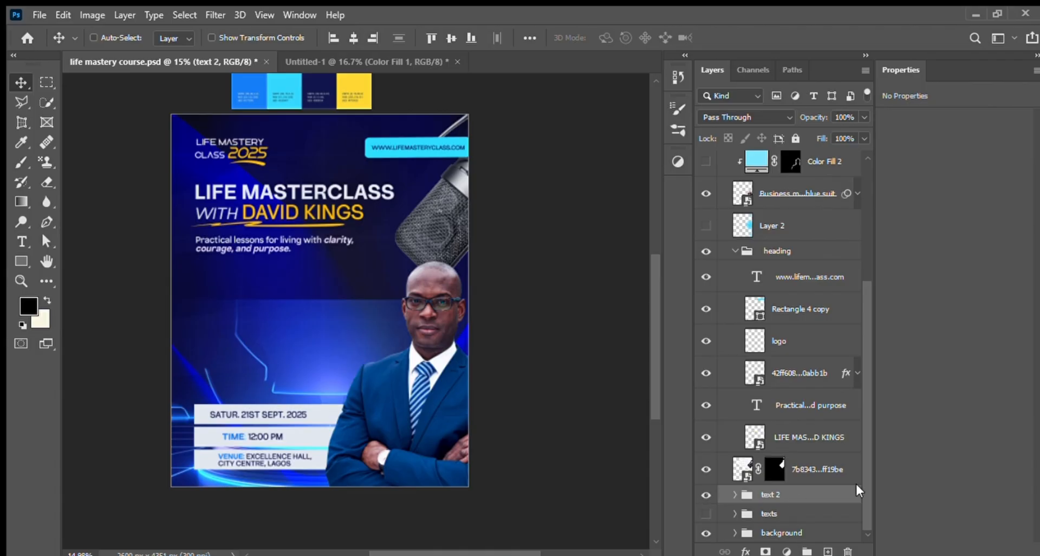
{"action": "left_click", "coordinate": [726, 513]}
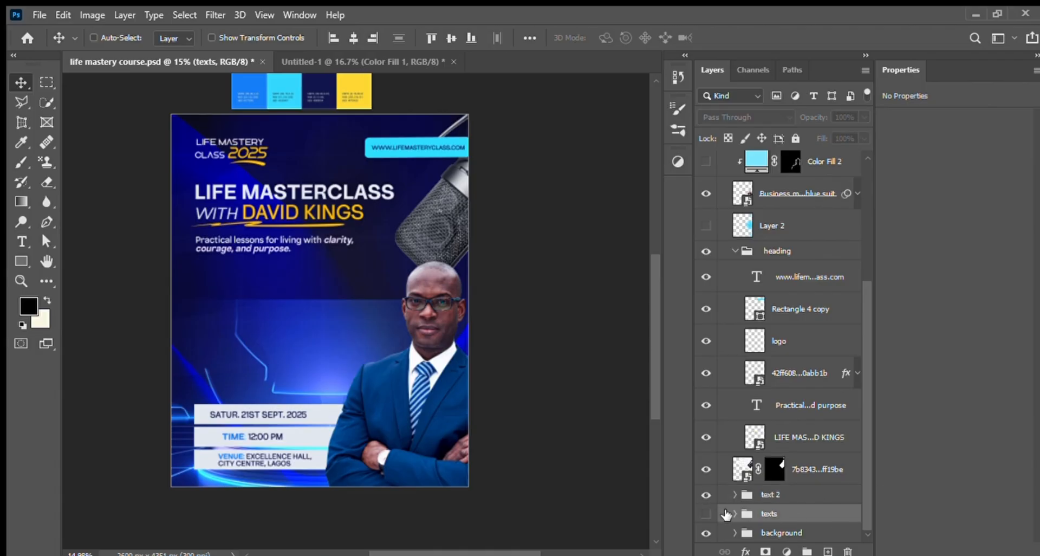
{"action": "left_click", "coordinate": [769, 495]}
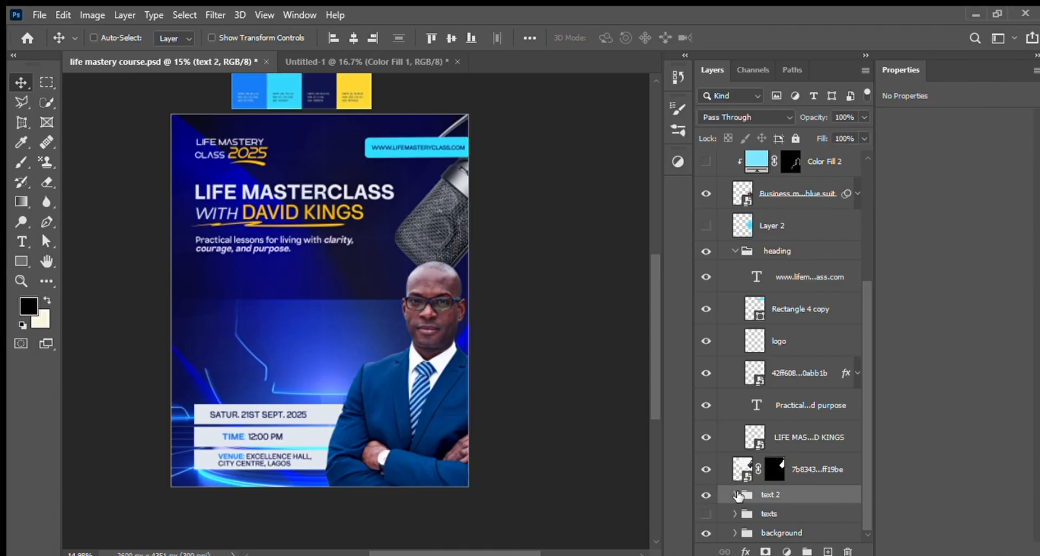
{"action": "left_click", "coordinate": [736, 495]}
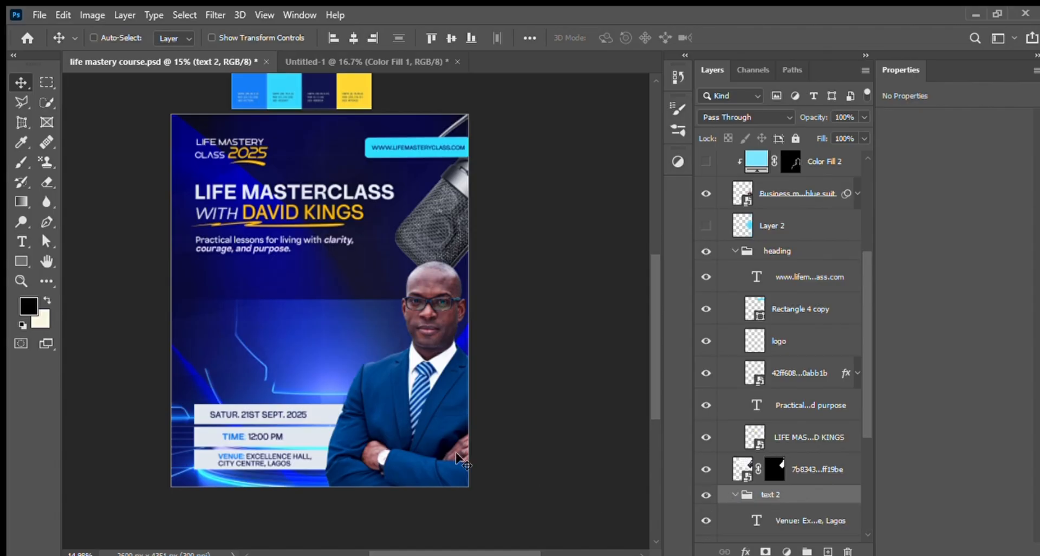
Step: Draw a black rectangle about 1132 × 148 px in the middle of the flyer, above the date strip
{"action": "left_click", "coordinate": [21, 262]}
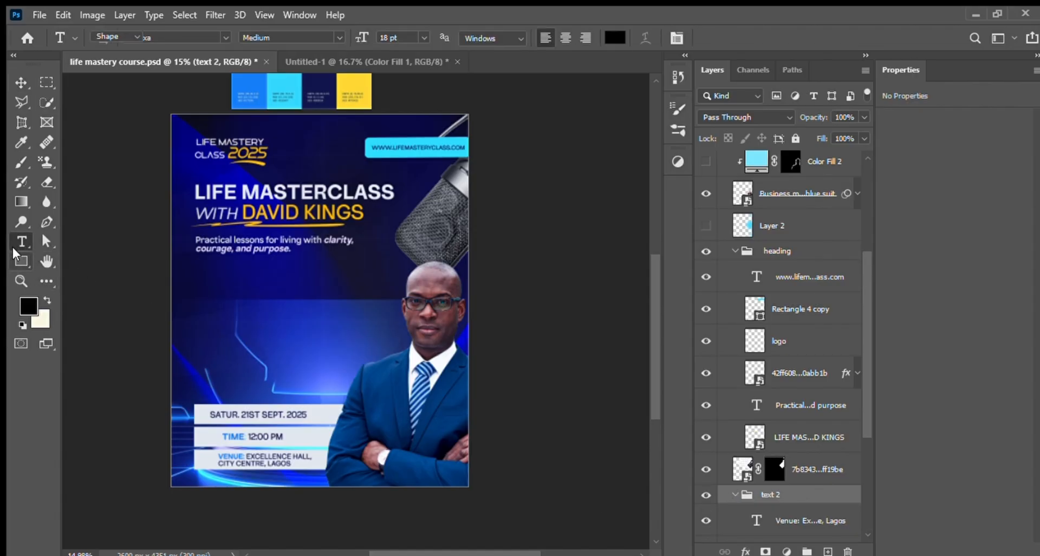
{"action": "mouse_move", "coordinate": [219, 315]}
{"action": "left_mouse_down"}
{"action": "mouse_move", "coordinate": [349, 347]}
{"action": "mouse_move", "coordinate": [349, 332]}
{"action": "left_mouse_up"}
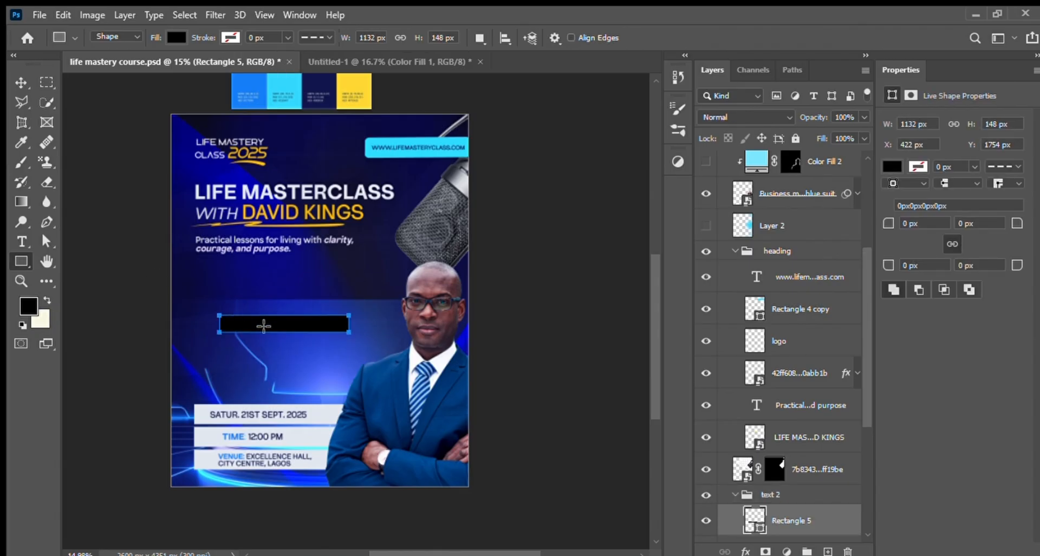
Step: Add a black Lorem Ipsum placeholder text in 18 pt Nomixa Medium above the black rectangle
{"action": "left_click", "coordinate": [22, 82]}
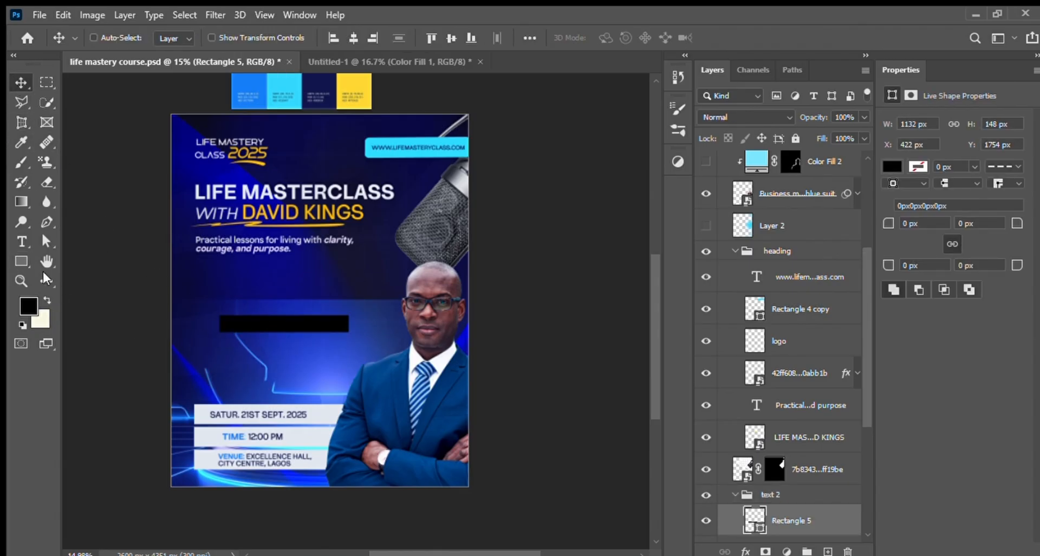
{"action": "left_click", "coordinate": [21, 242]}
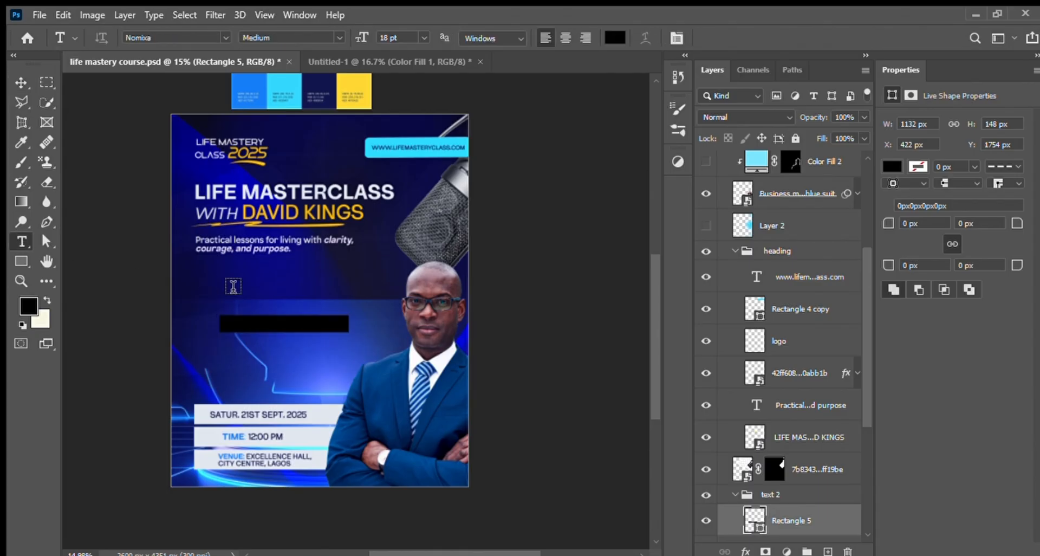
{"action": "left_click", "coordinate": [223, 284]}
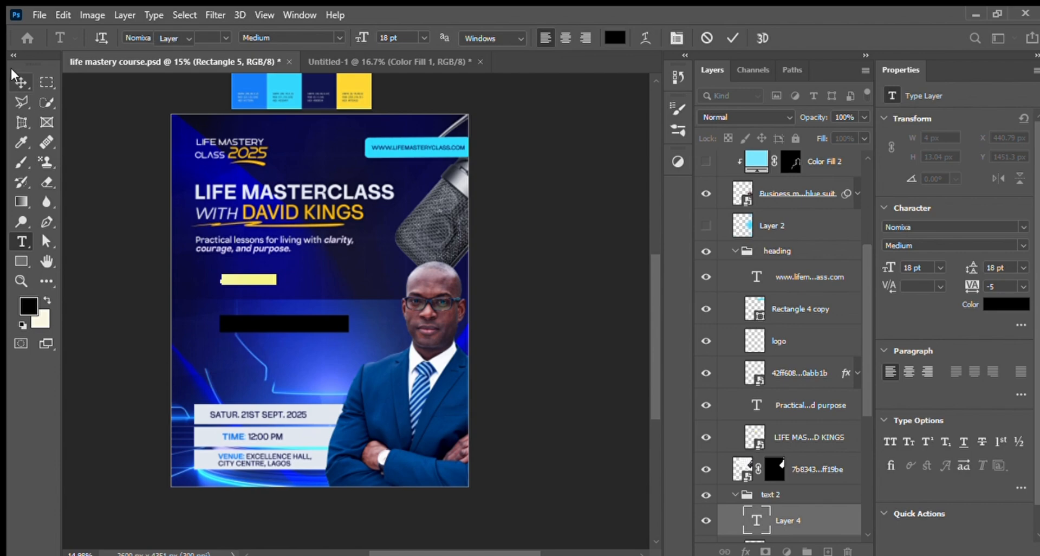
{"action": "left_click", "coordinate": [21, 82]}
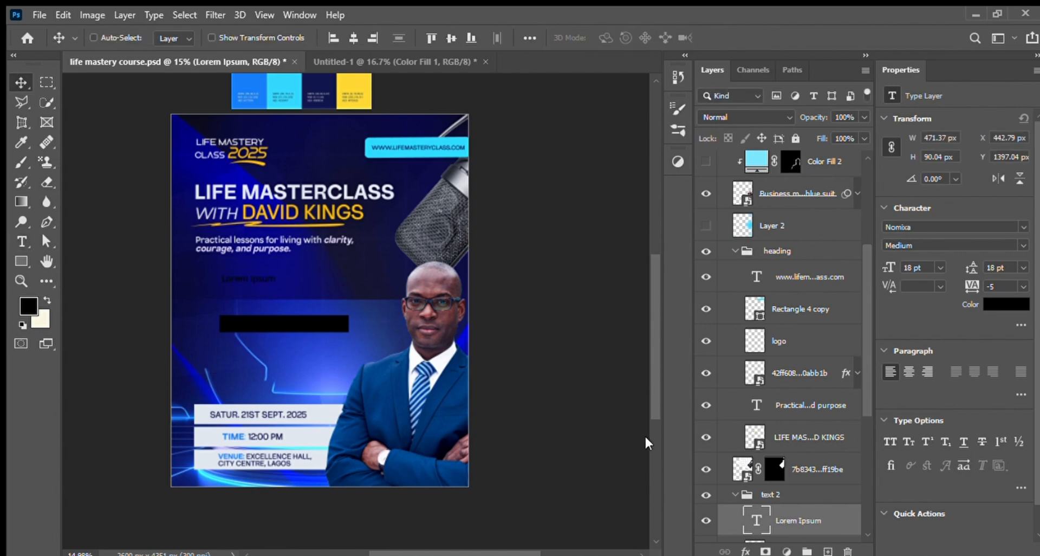
Step: Undo the placeholder text and the black rectangle, and show the text 2 group again
{"action": "key", "text": "ctrl+z"}
{"action": "key", "text": "ctrl+z"}
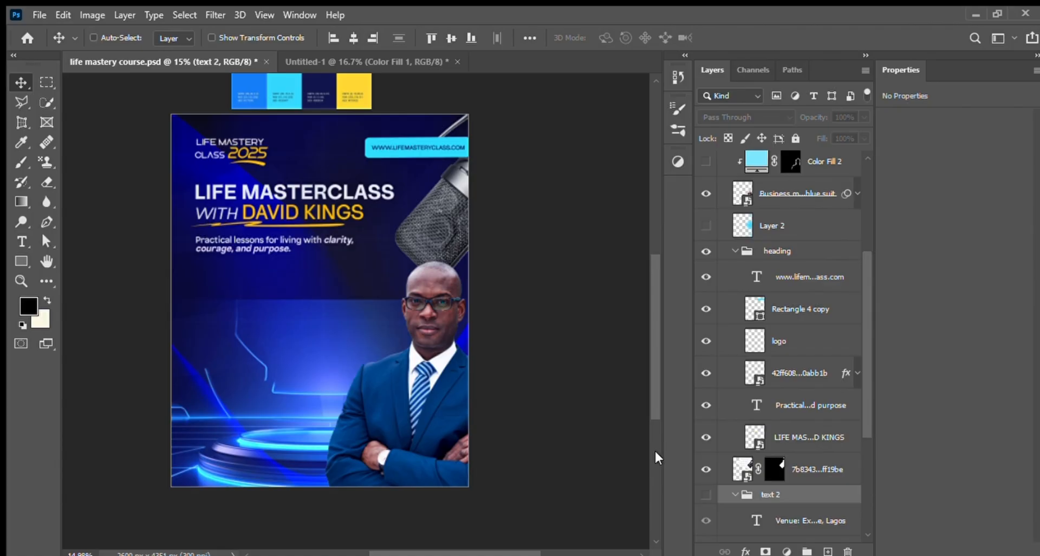
{"action": "left_click", "coordinate": [706, 494]}
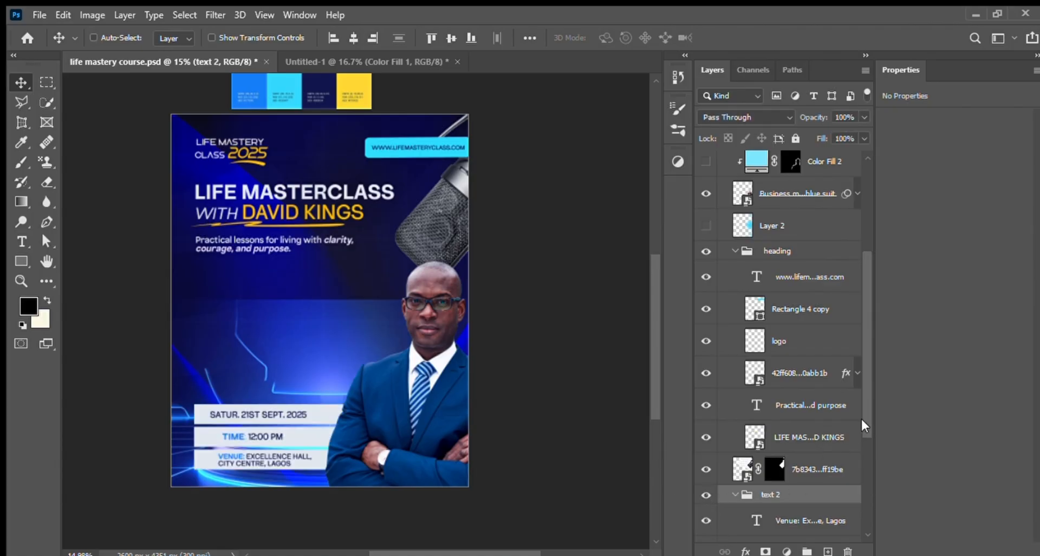
Step: Review the layers inside the text 2 group, collapse it, and toggle its visibility off and on
{"action": "left_click_drag", "start_coordinate": [861, 417], "coordinate": [870, 507]}
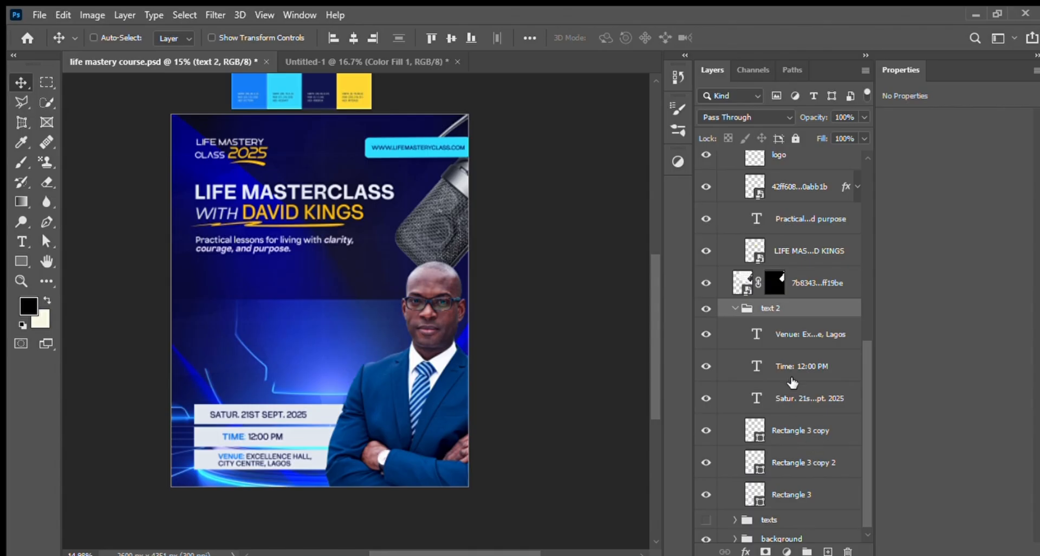
{"action": "left_click", "coordinate": [735, 309]}
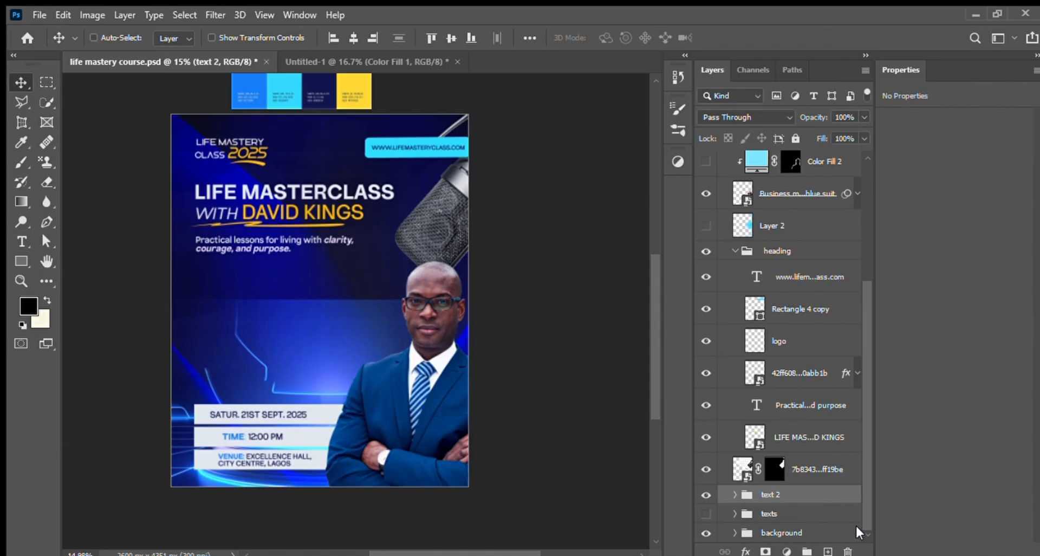
{"action": "left_click", "coordinate": [707, 495]}
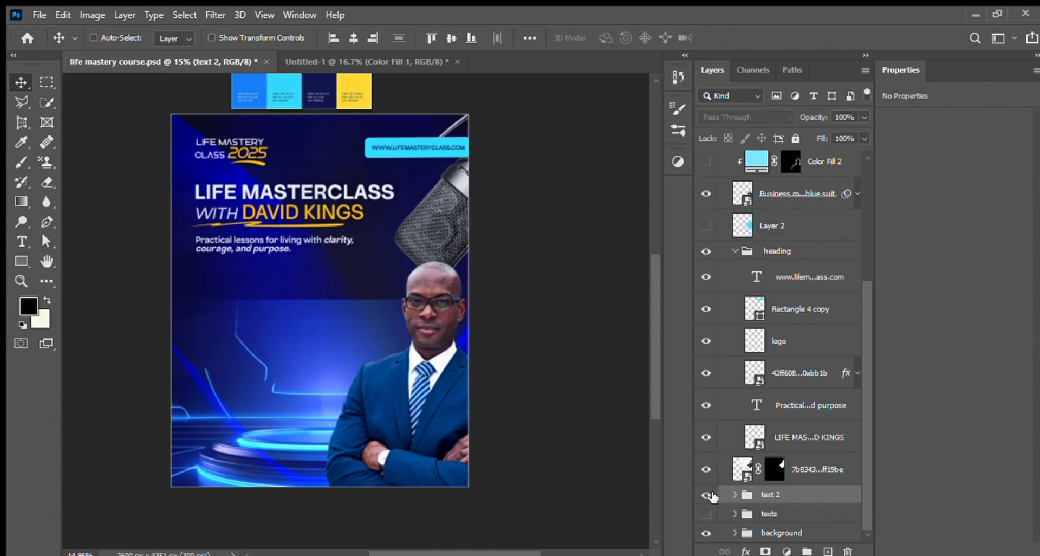
{"action": "left_click", "coordinate": [707, 495]}
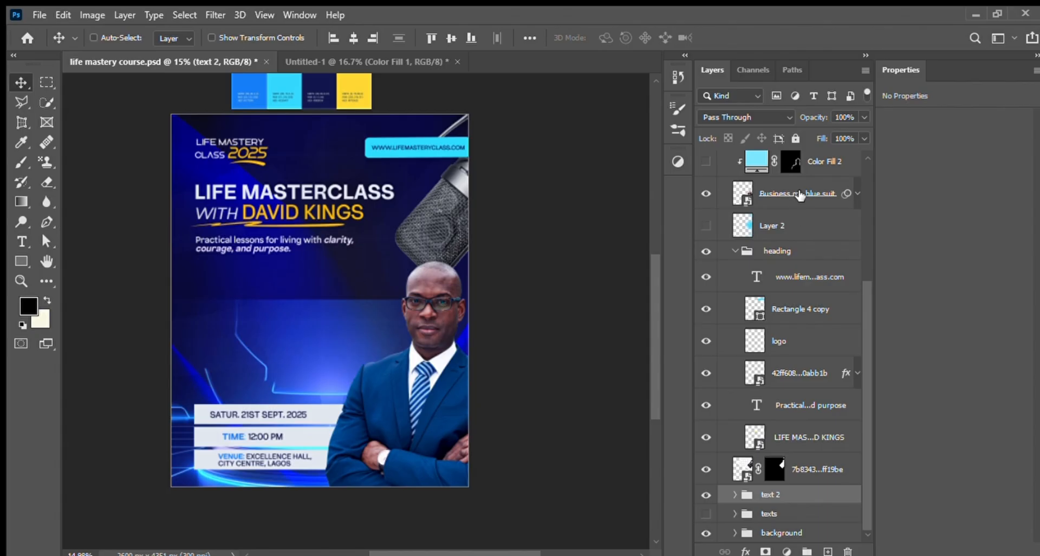
Step: Try stacking the text 2 group above the businessman and his adjustment layers, and undo the reordering
{"action": "left_click", "coordinate": [800, 195]}
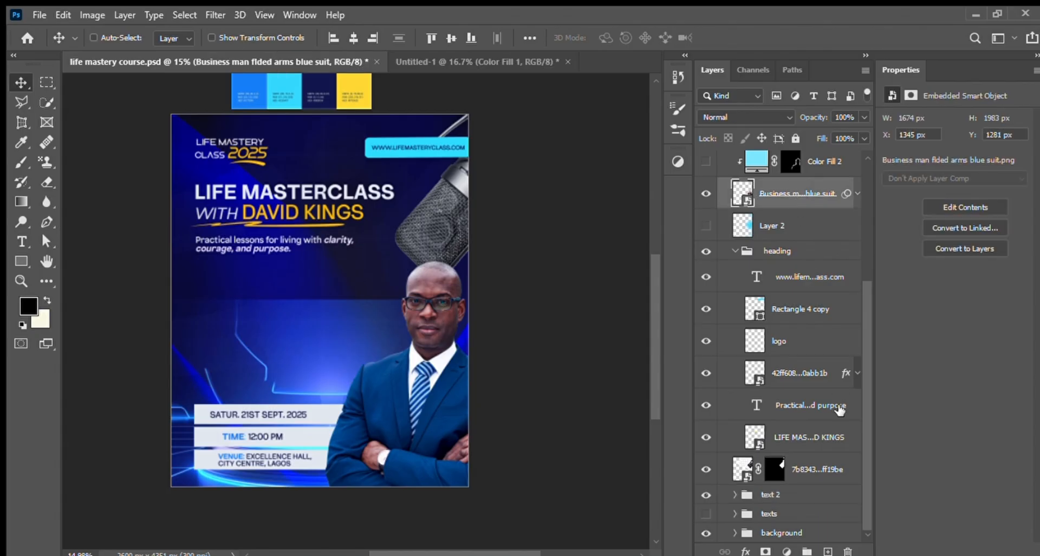
{"action": "left_click_drag", "start_coordinate": [806, 501], "coordinate": [801, 177]}
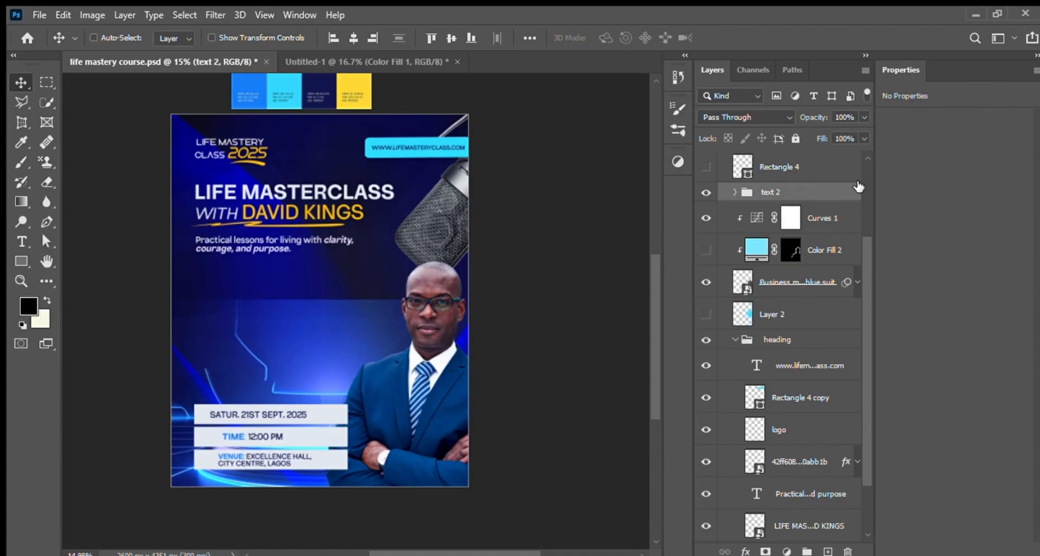
{"action": "key", "text": "ctrl+z"}
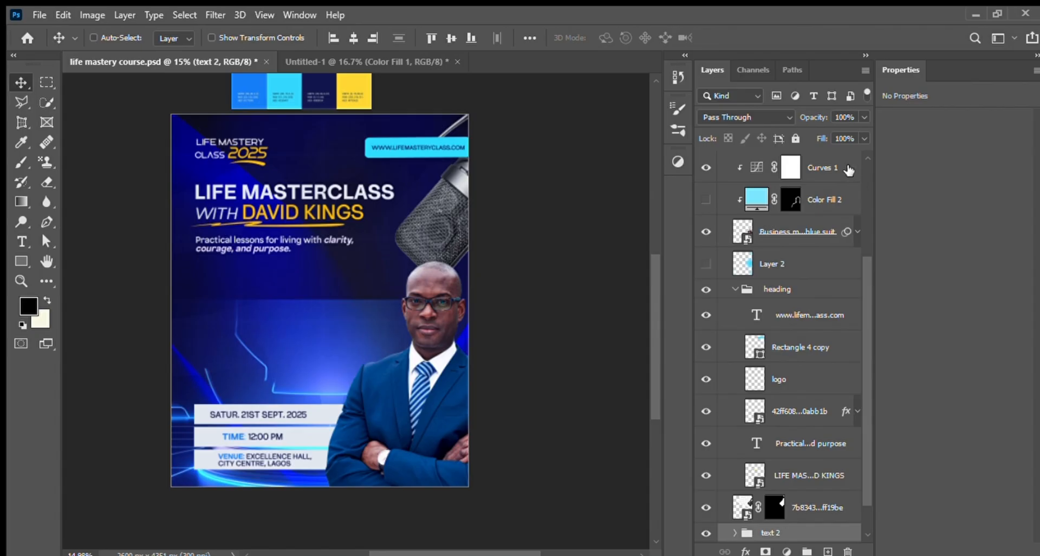
Step: Show the texts group with the class topics on its cyan panel, and compare the flyer with the color palette
{"action": "scroll", "coordinate": [863, 350], "scroll_direction": "down", "scroll_amount": 1}
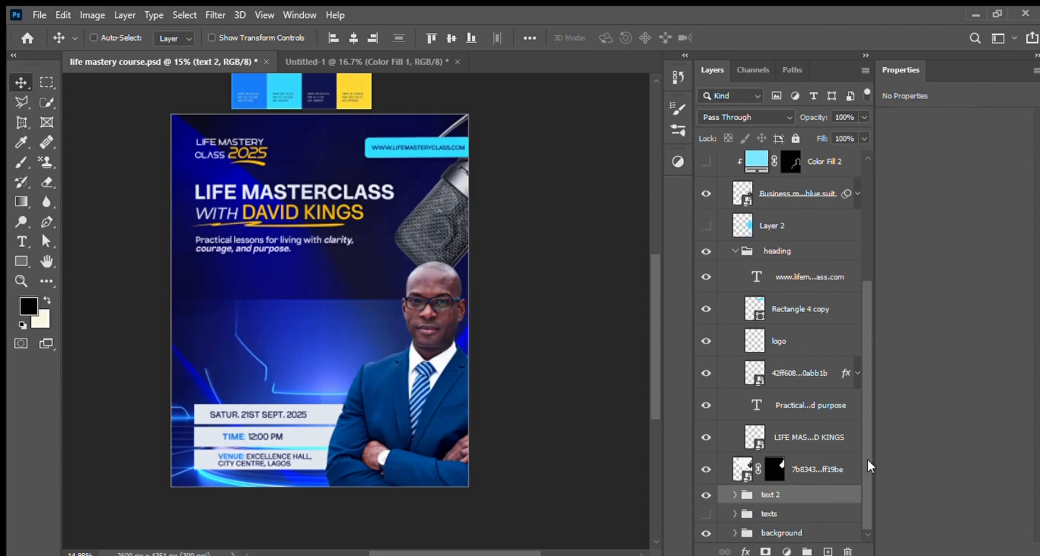
{"action": "left_click", "coordinate": [796, 515]}
{"action": "left_click", "coordinate": [707, 514]}
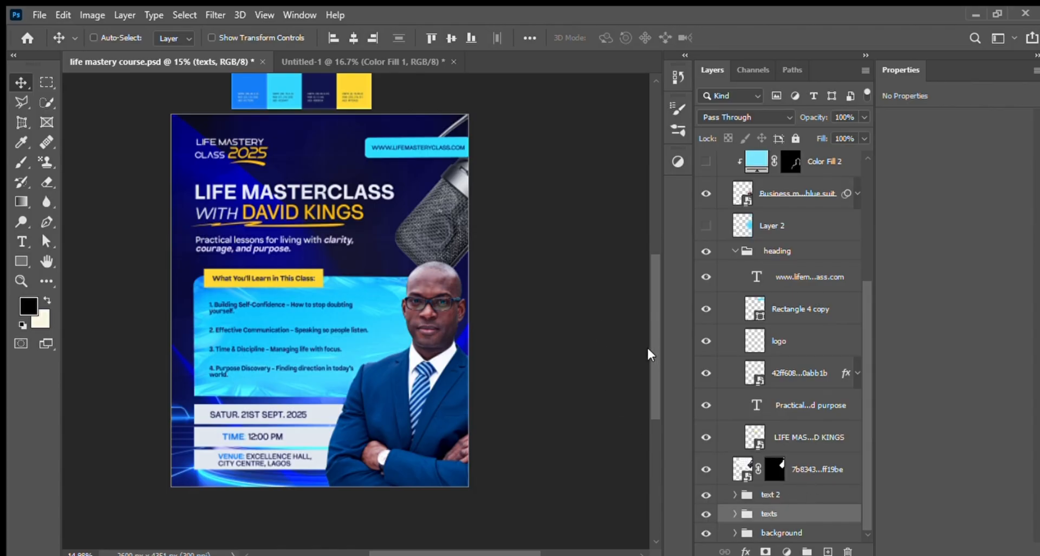
{"action": "left_click_drag", "start_coordinate": [650, 359], "coordinate": [646, 297]}
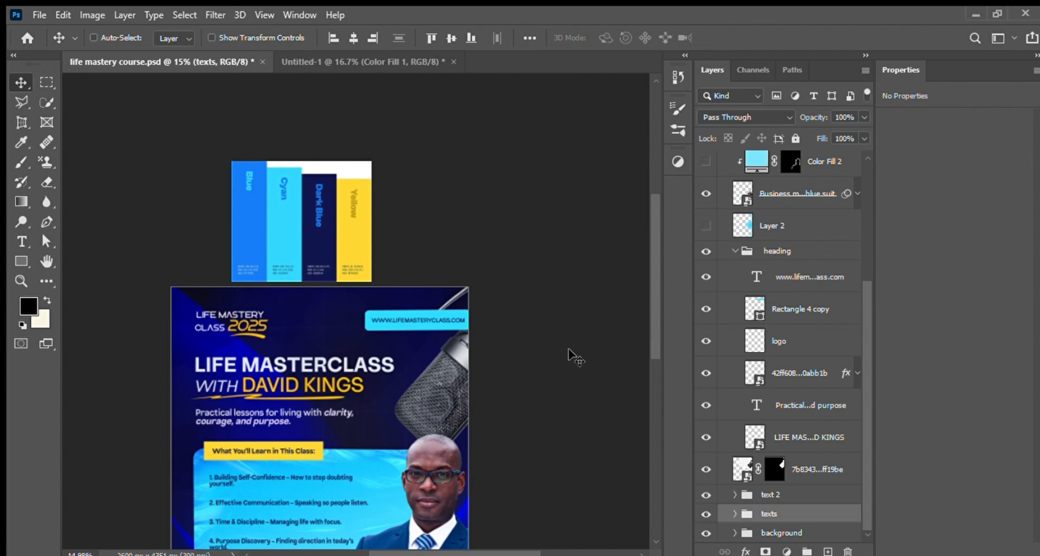
{"action": "left_click_drag", "start_coordinate": [647, 341], "coordinate": [646, 386]}
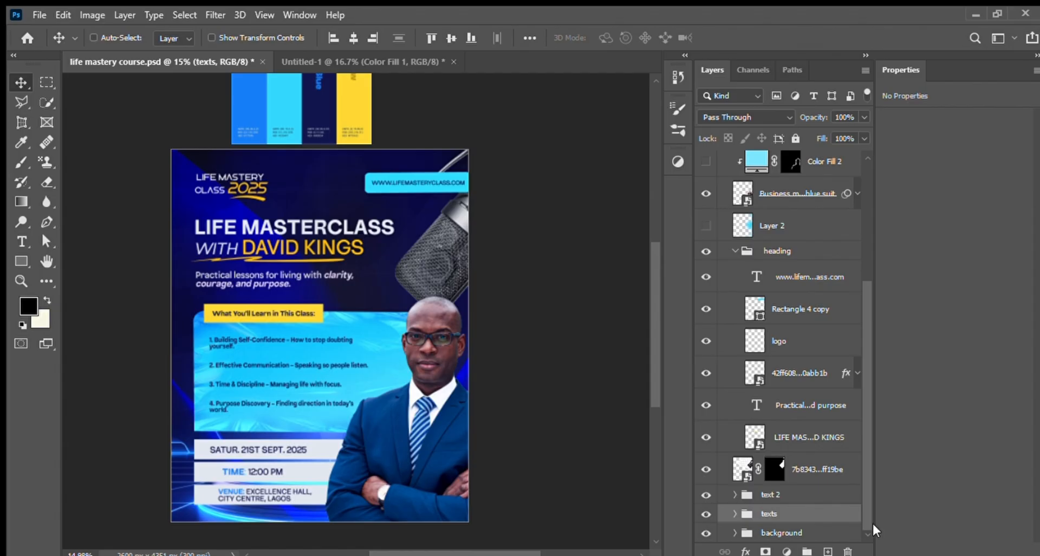
Step: Toggle the texts group's visibility off and on, and expand it to show its layers
{"action": "left_click", "coordinate": [706, 513]}
{"action": "left_click", "coordinate": [705, 514]}
{"action": "left_click", "coordinate": [735, 513]}
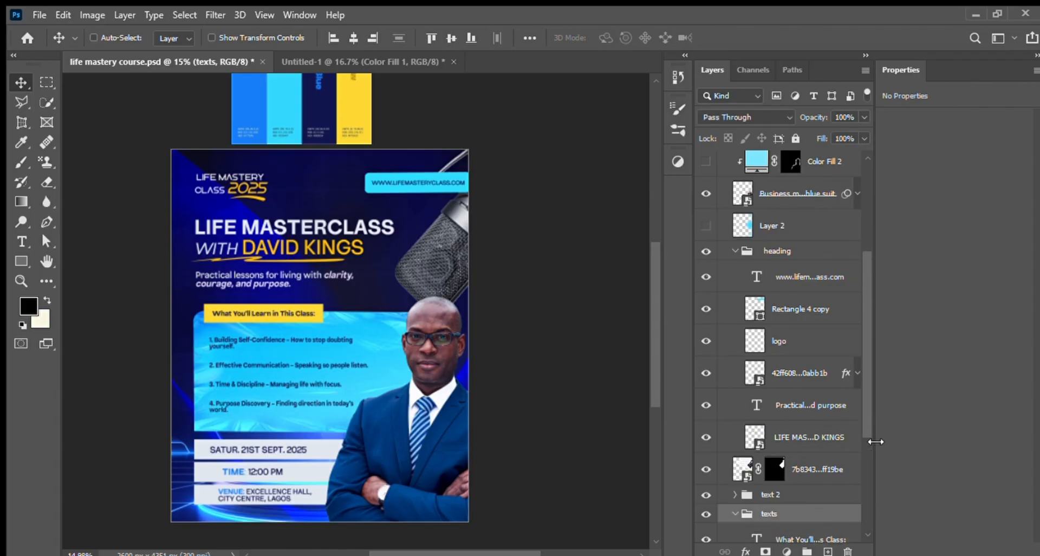
{"action": "left_click_drag", "start_coordinate": [861, 424], "coordinate": [863, 527]}
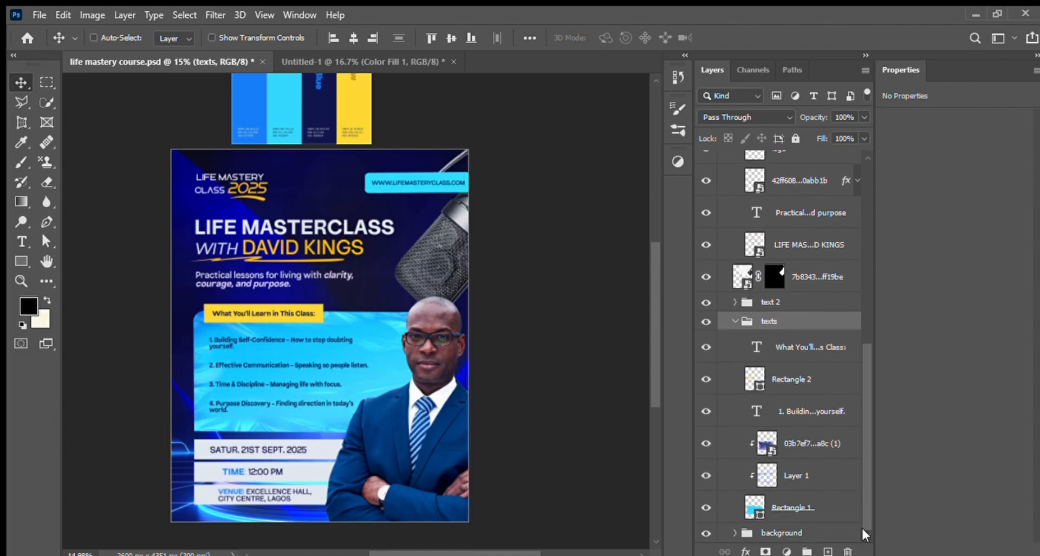
Step: Hide the clipped texture image and Layer 1 on the cyan topics panel, and toggle the panel's Rectangle 1 off and on
{"action": "left_click", "coordinate": [808, 451]}
{"action": "left_click", "coordinate": [706, 446]}
{"action": "left_click", "coordinate": [706, 445]}
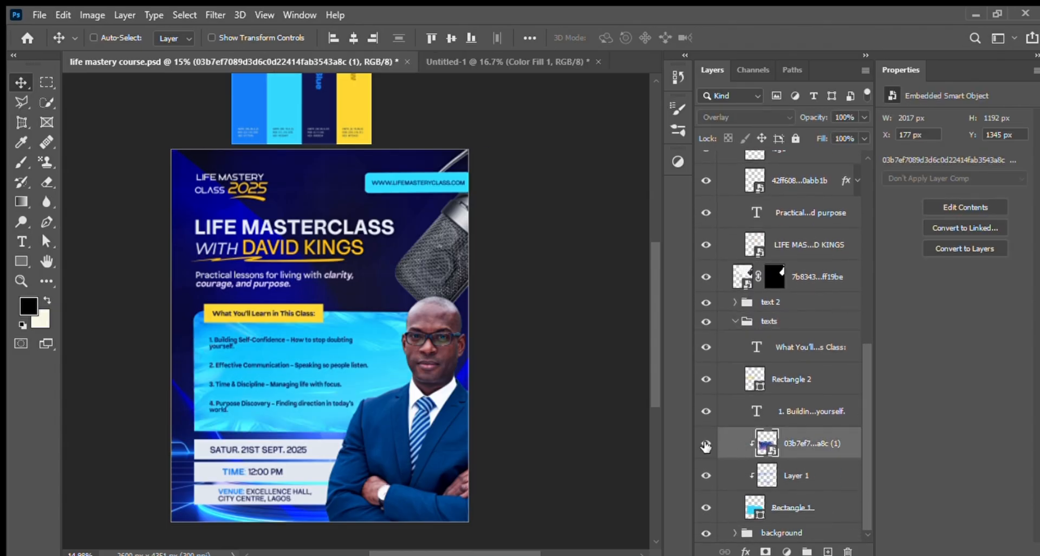
{"action": "left_click", "coordinate": [706, 446]}
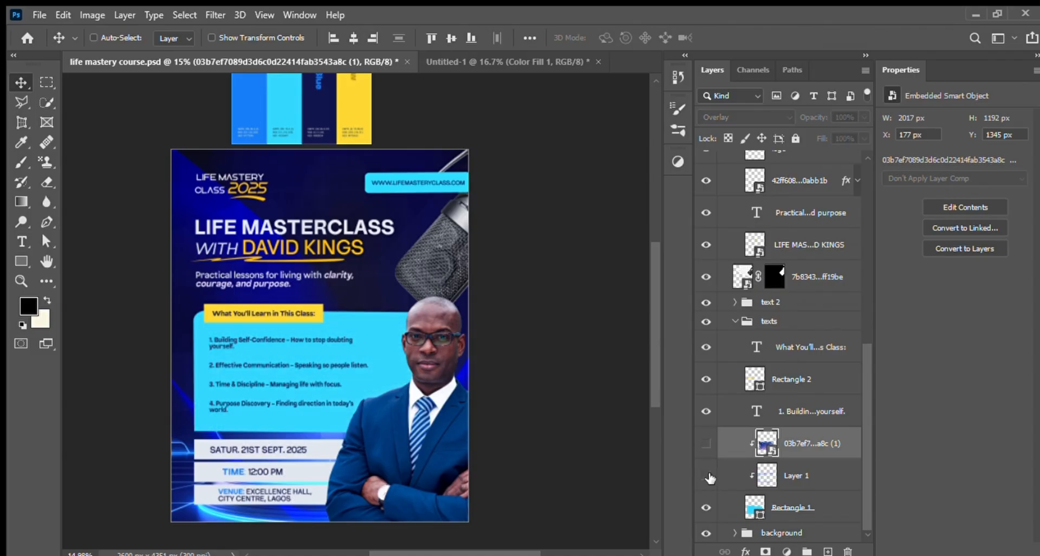
{"action": "left_click", "coordinate": [709, 477]}
{"action": "left_click", "coordinate": [706, 476]}
{"action": "left_click", "coordinate": [706, 507]}
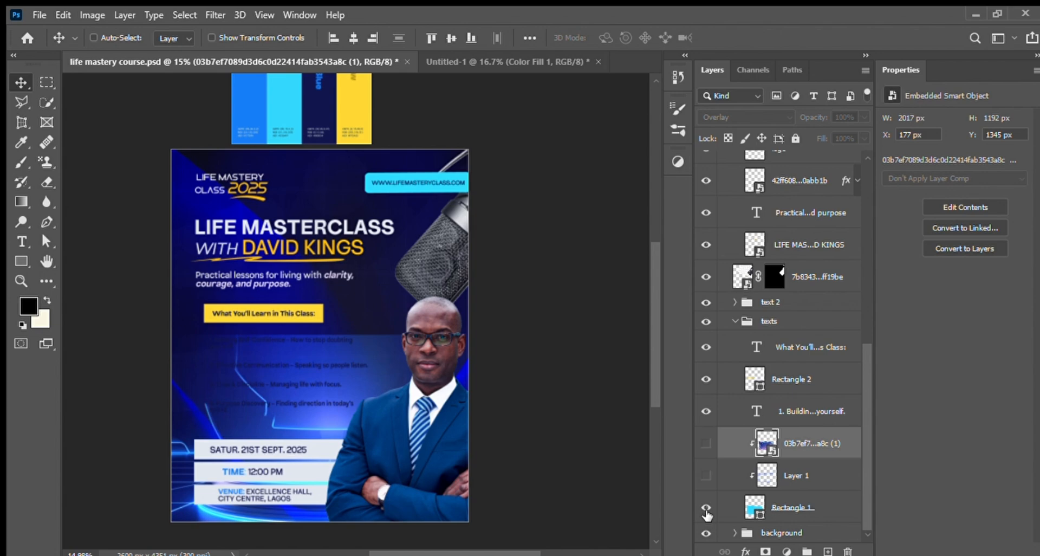
{"action": "left_click", "coordinate": [706, 510]}
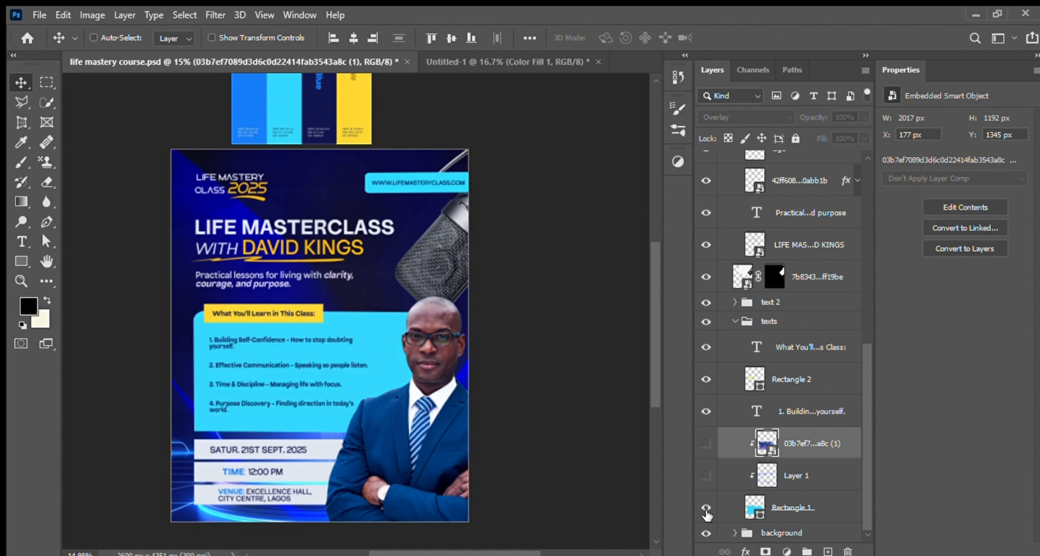
Step: Draw a rectangle about 2332 × 948 px over the topics panel and fill it with the palette's cyan
{"action": "left_click", "coordinate": [20, 261]}
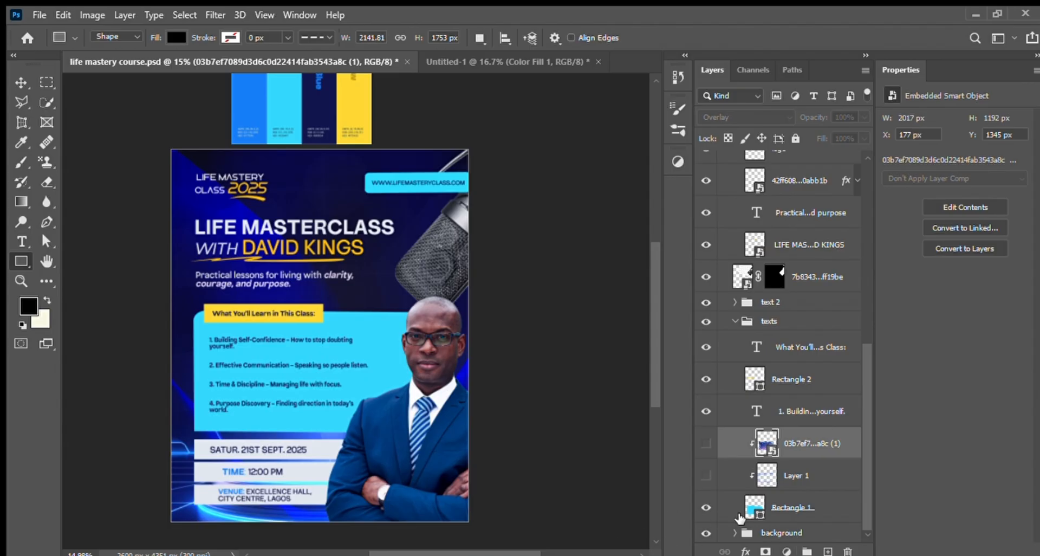
{"action": "left_click_drag", "start_coordinate": [199, 292], "coordinate": [465, 401]}
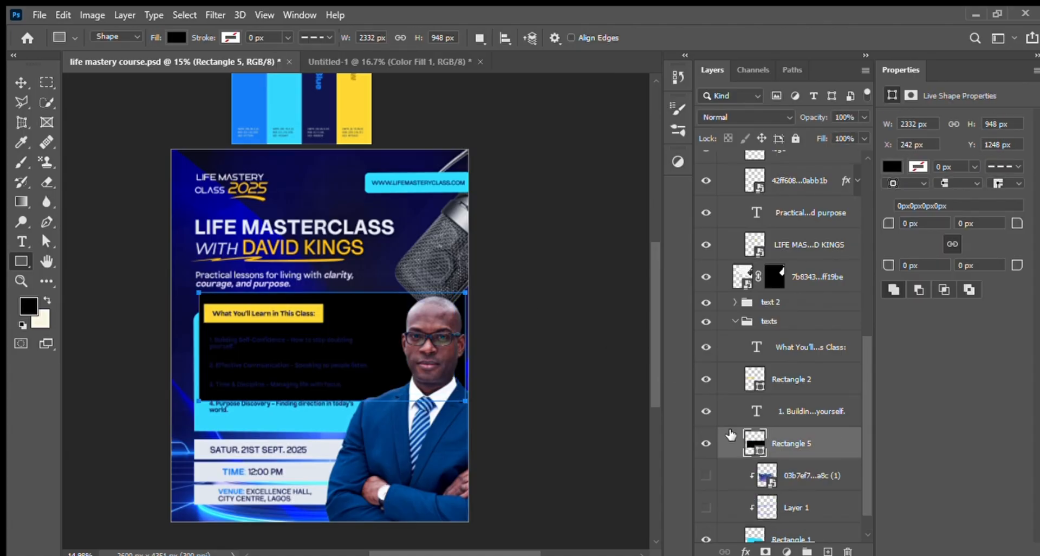
{"action": "double_click", "coordinate": [756, 447]}
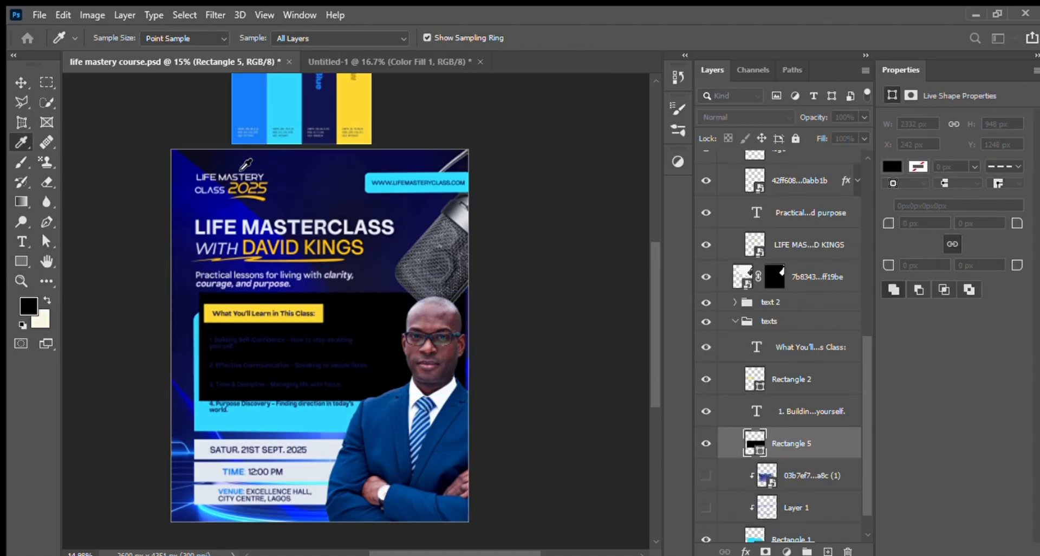
{"action": "left_click", "coordinate": [293, 111]}
{"action": "left_click", "coordinate": [21, 261]}
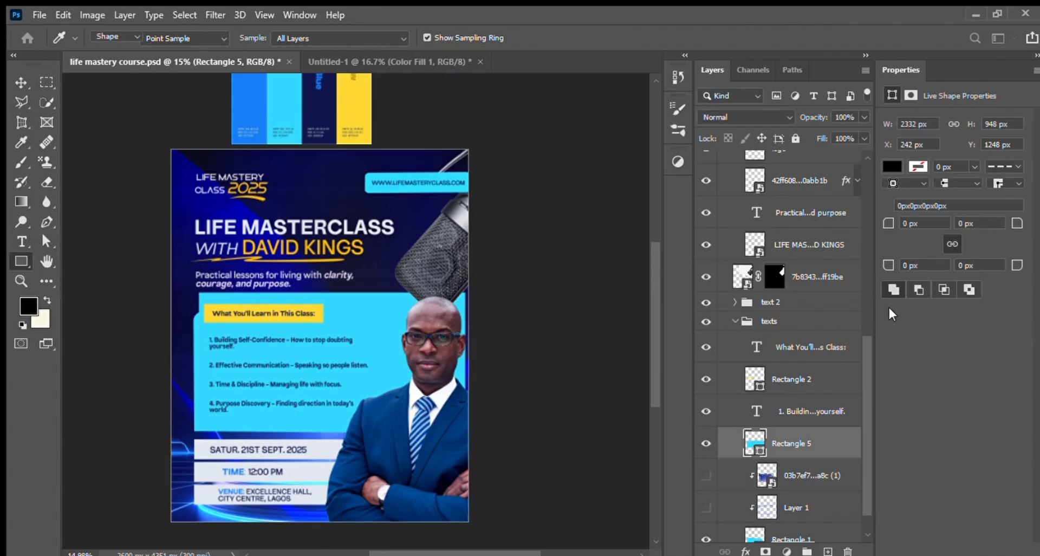
Step: Move the new cyan rectangle up behind the heading and round all its corners to 37 px
{"action": "left_click", "coordinate": [21, 82]}
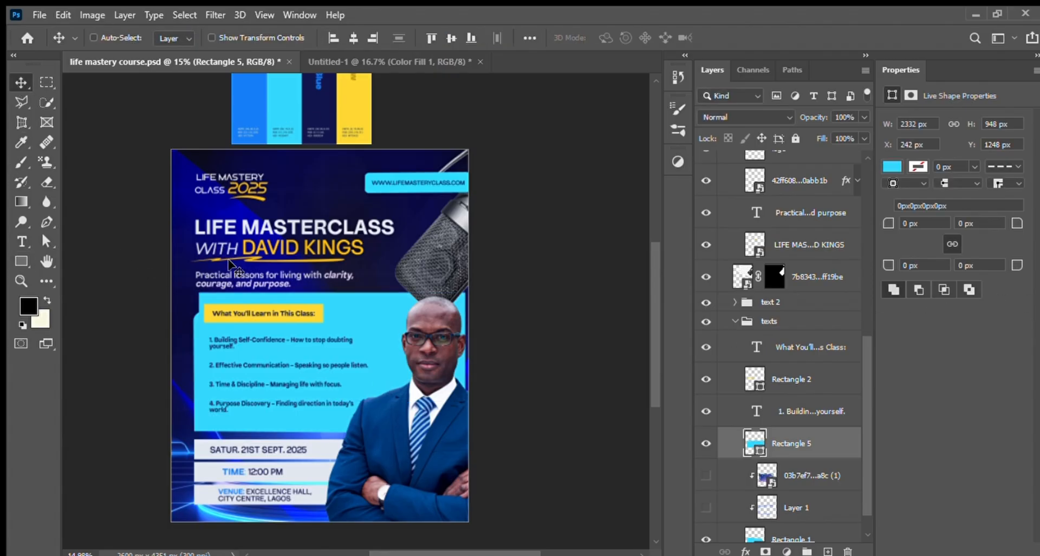
{"action": "left_click_drag", "start_coordinate": [320, 353], "coordinate": [301, 233]}
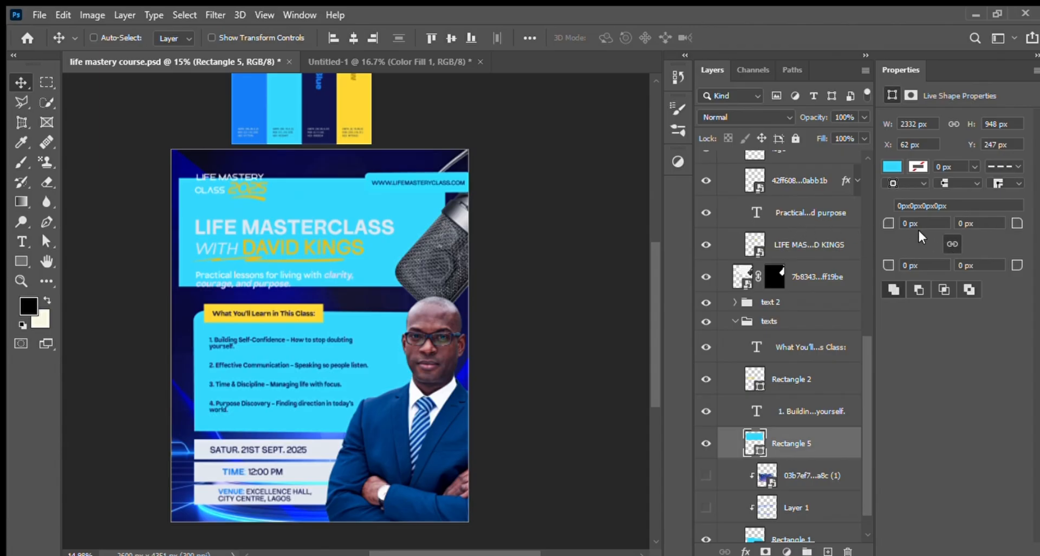
{"action": "left_click_drag", "start_coordinate": [1020, 218], "coordinate": [1038, 223]}
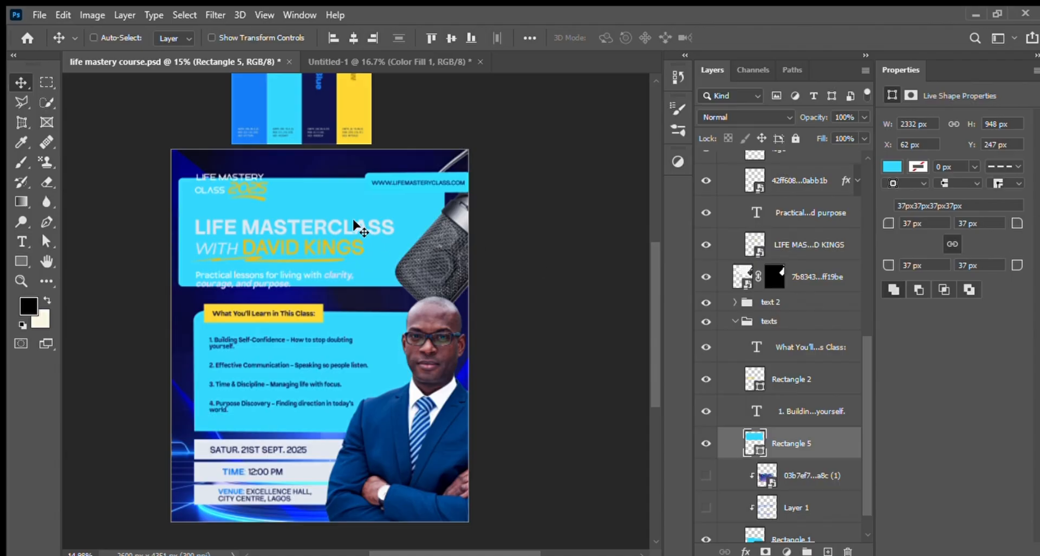
{"action": "left_click_drag", "start_coordinate": [352, 219], "coordinate": [376, 200]}
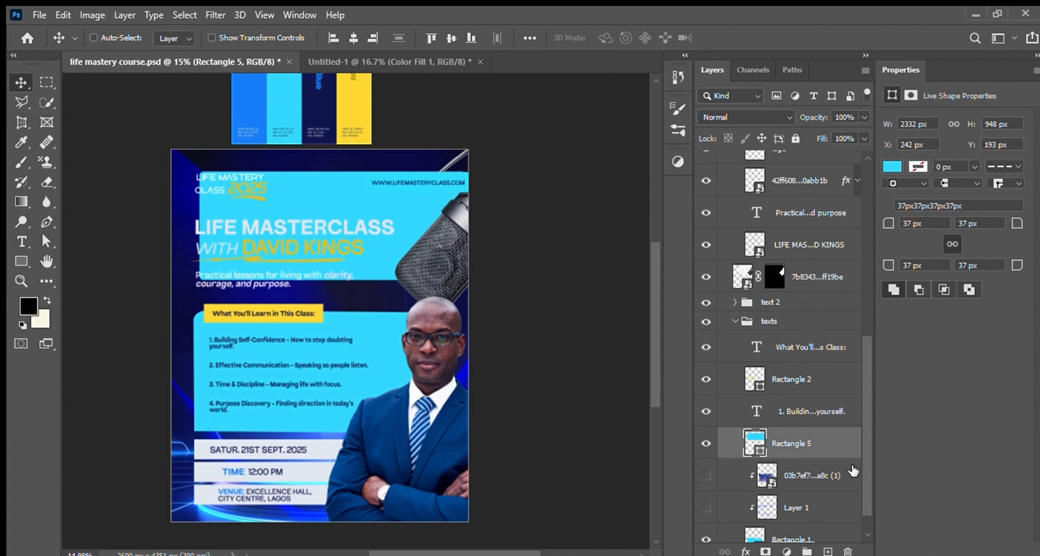
Step: Try the cyan rectangle at the top of the life mastering with d.k group with 116 px corners, and undo both changes
{"action": "left_click_drag", "start_coordinate": [833, 450], "coordinate": [811, 214]}
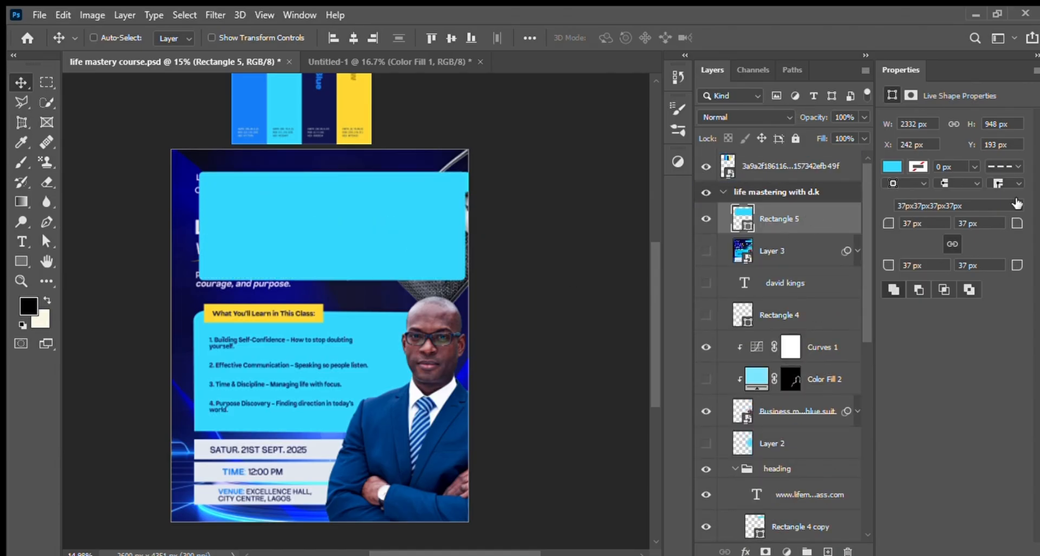
{"action": "left_click_drag", "start_coordinate": [1018, 223], "coordinate": [1039, 224]}
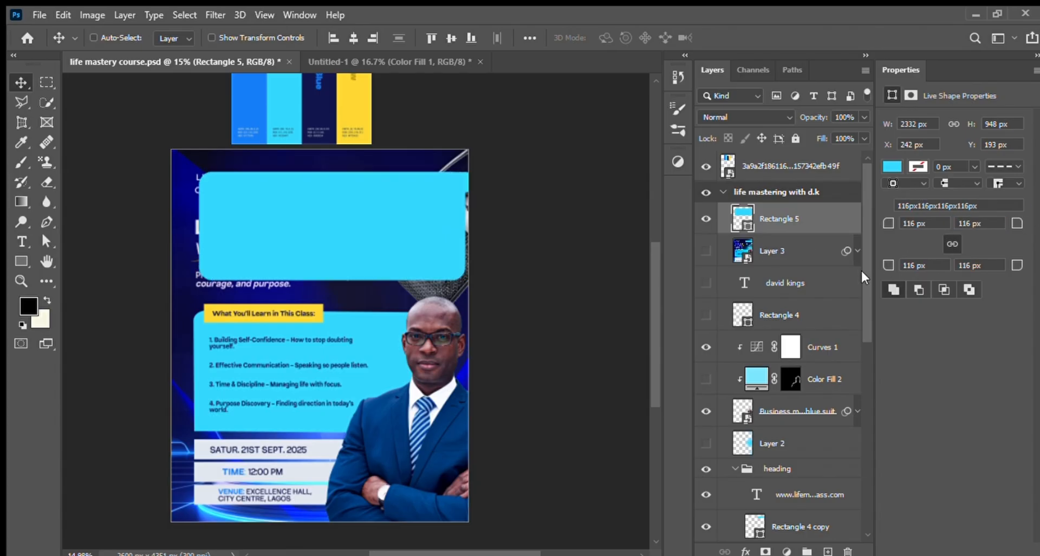
{"action": "key", "text": "ctrl+z"}
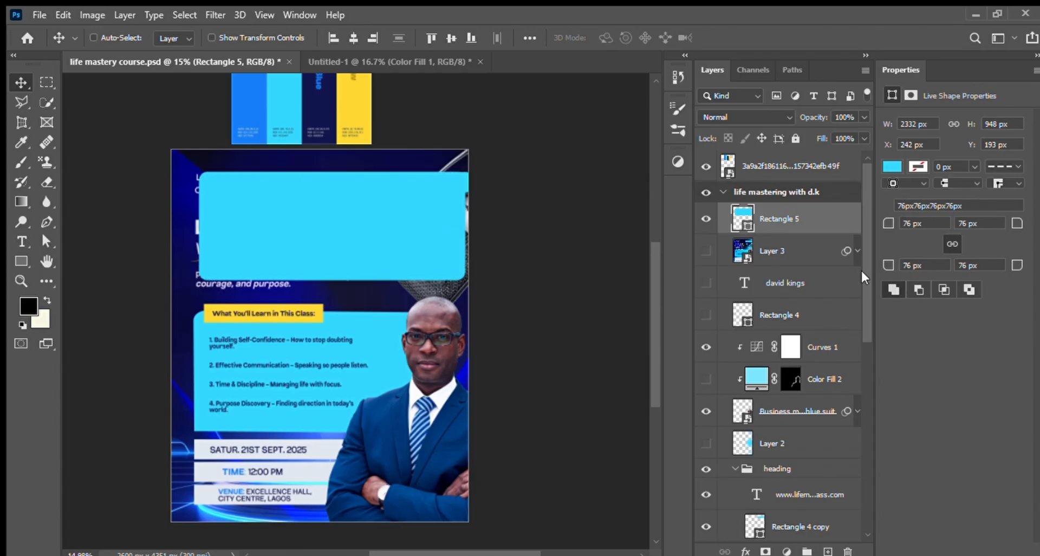
{"action": "key", "text": "ctrl+z"}
{"action": "key", "text": "ctrl+z"}
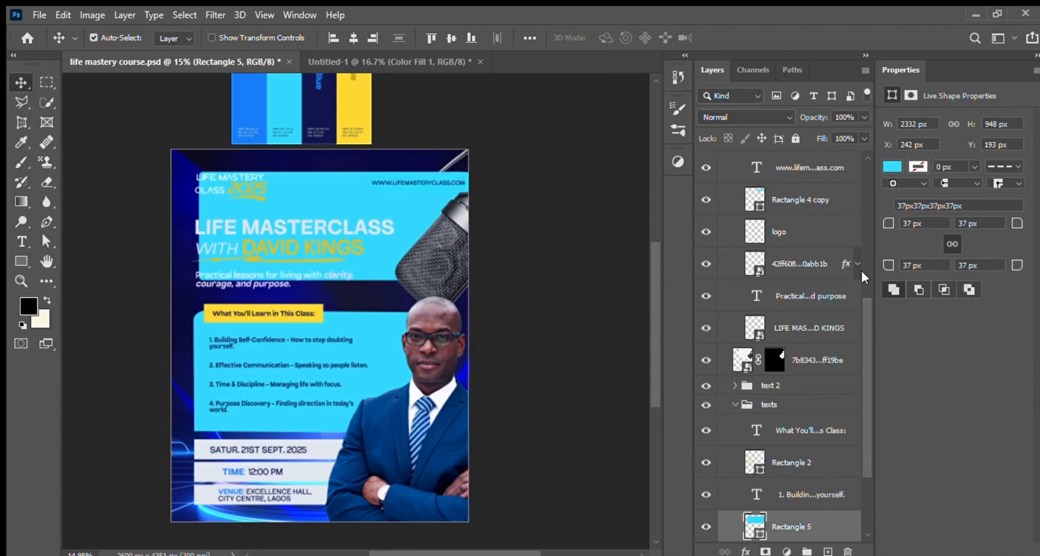
Step: Undo the cyan rectangle's last reorder, unlink its corner radii, and round only the top-left corner to 192 px and the bottom-right to 165 px
{"action": "key", "text": "ctrl+z"}
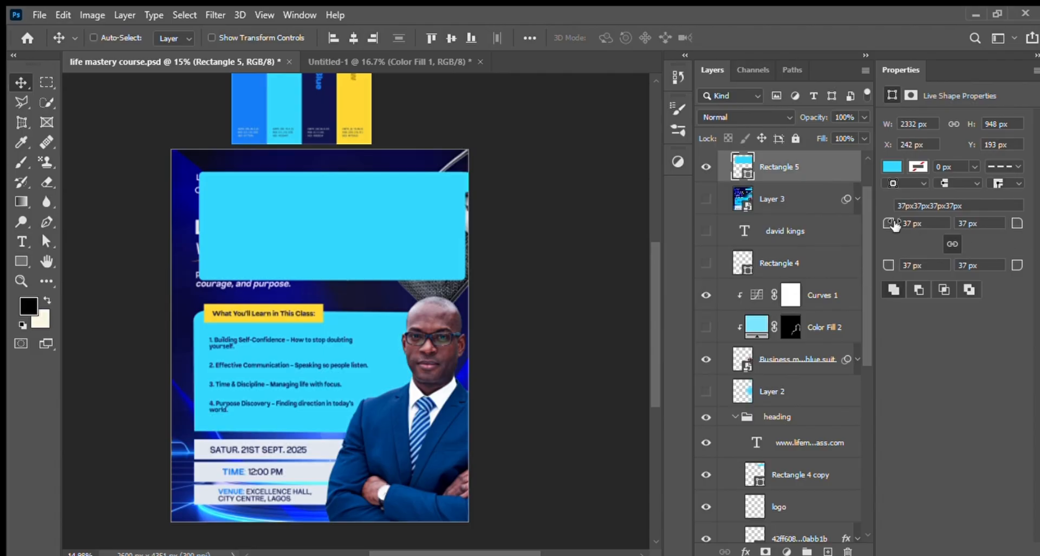
{"action": "left_click_drag", "start_coordinate": [896, 225], "coordinate": [878, 224]}
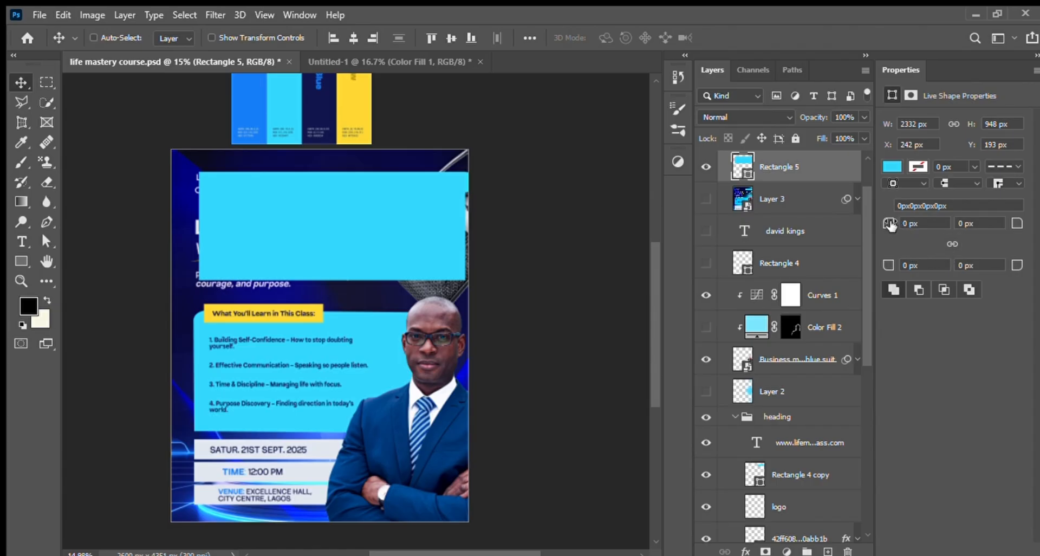
{"action": "left_click_drag", "start_coordinate": [891, 224], "coordinate": [978, 240]}
{"action": "mouse_move", "coordinate": [888, 222]}
{"action": "left_mouse_down"}
{"action": "mouse_move", "coordinate": [915, 223]}
{"action": "mouse_move", "coordinate": [883, 234]}
{"action": "left_mouse_up"}
{"action": "left_click_drag", "start_coordinate": [1016, 266], "coordinate": [1035, 266]}
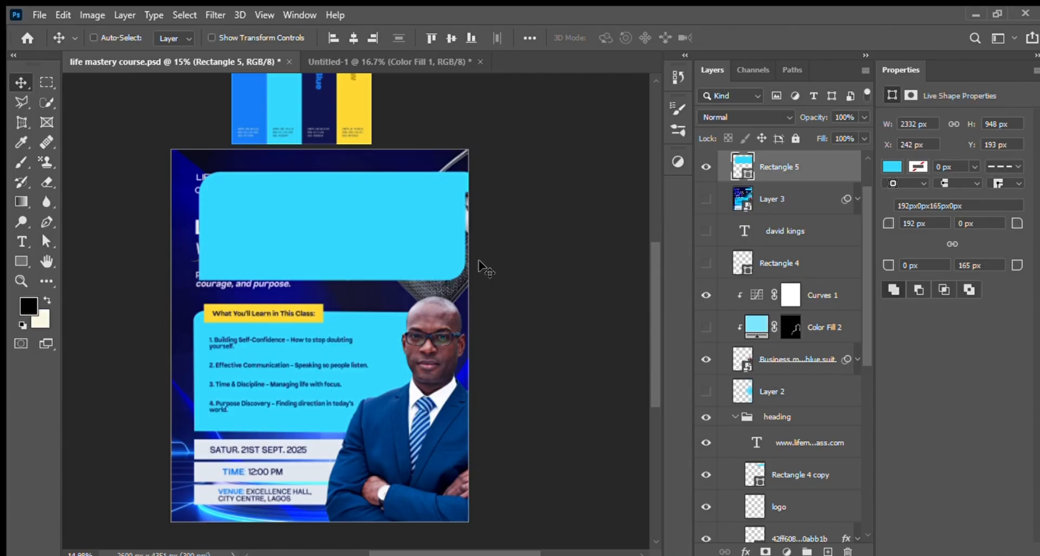
Step: Toggle the demonstration cyan rectangle off and on, and delete its layer
{"action": "left_click", "coordinate": [707, 169]}
{"action": "left_click", "coordinate": [707, 169]}
{"action": "left_click", "coordinate": [850, 551]}
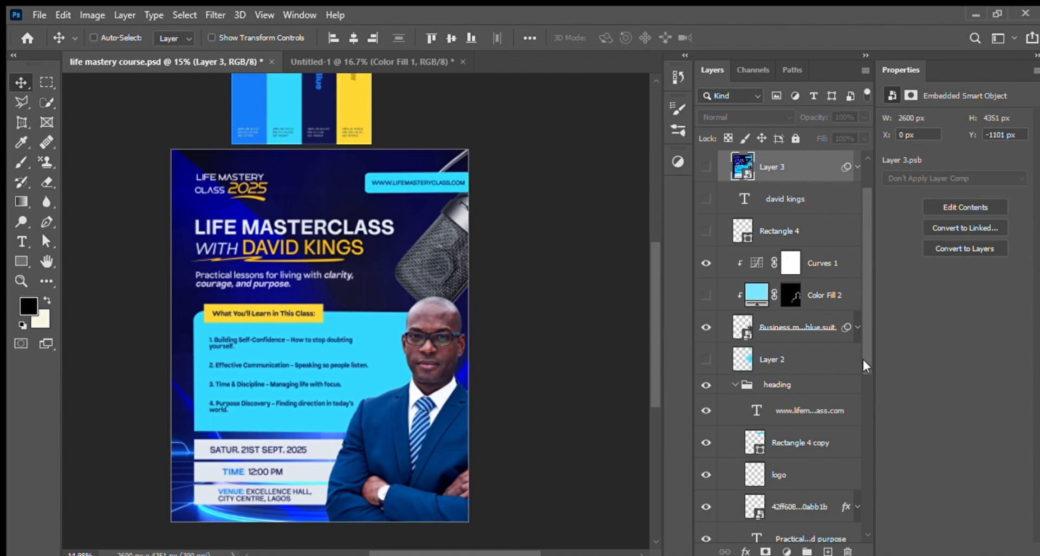
Step: Show the clipped 03b7ef7 texture image on the cyan topics panel
{"action": "left_click_drag", "start_coordinate": [864, 360], "coordinate": [868, 505]}
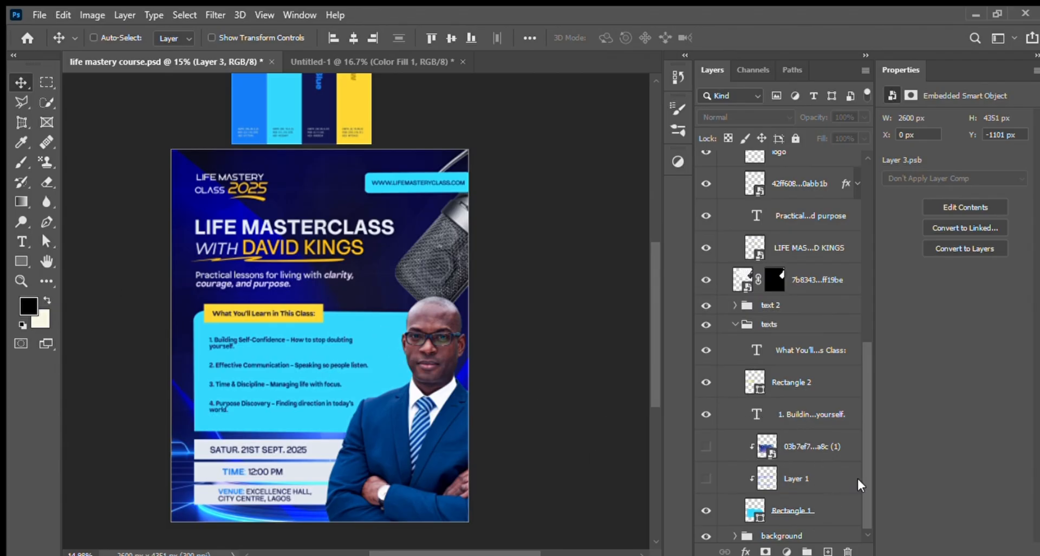
{"action": "left_click", "coordinate": [739, 460]}
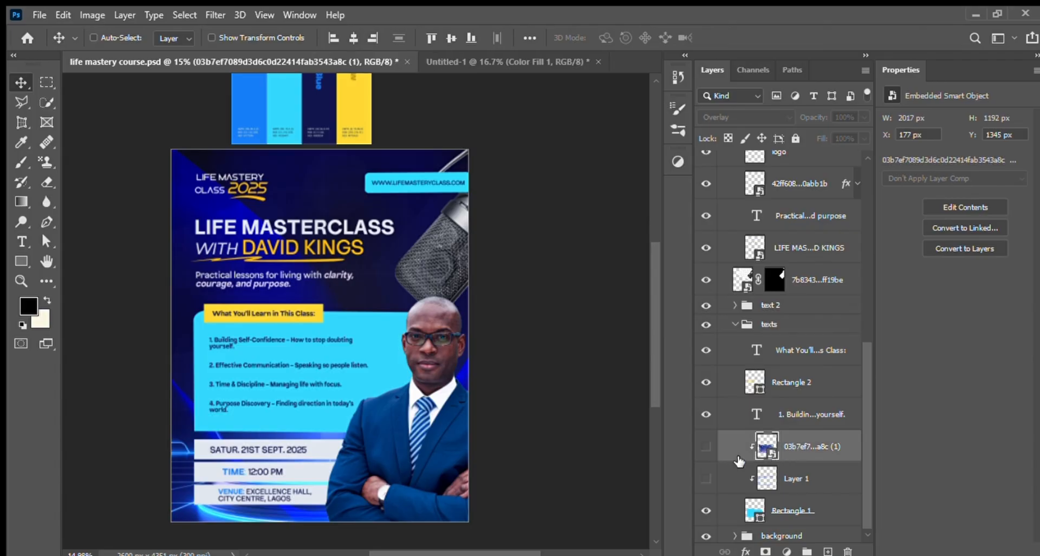
{"action": "left_click", "coordinate": [706, 448]}
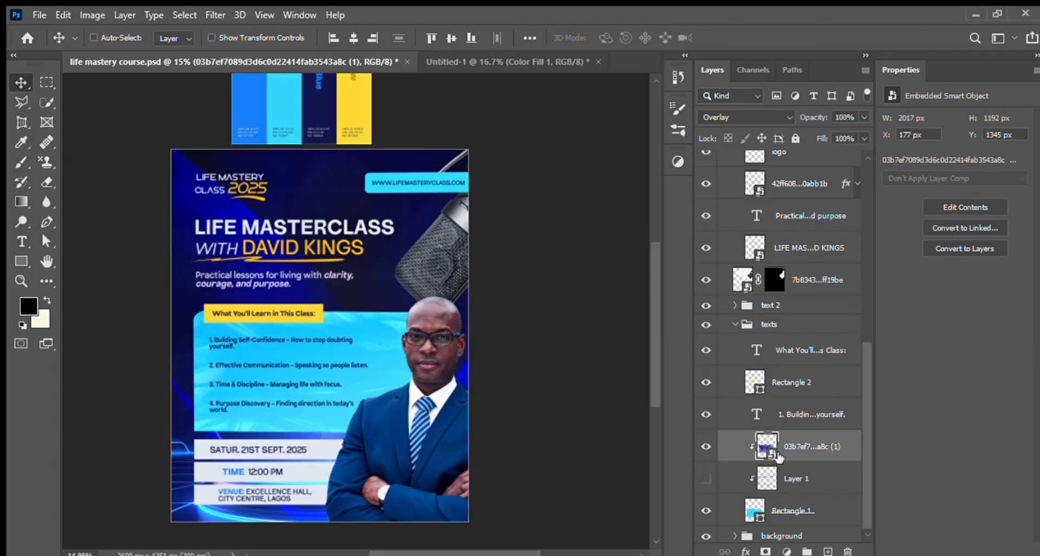
Step: Release the texture image from its clipping mask, move it over the heading area and set its blend mode to Normal
{"action": "left_click", "coordinate": [821, 461], "text": "alt"}
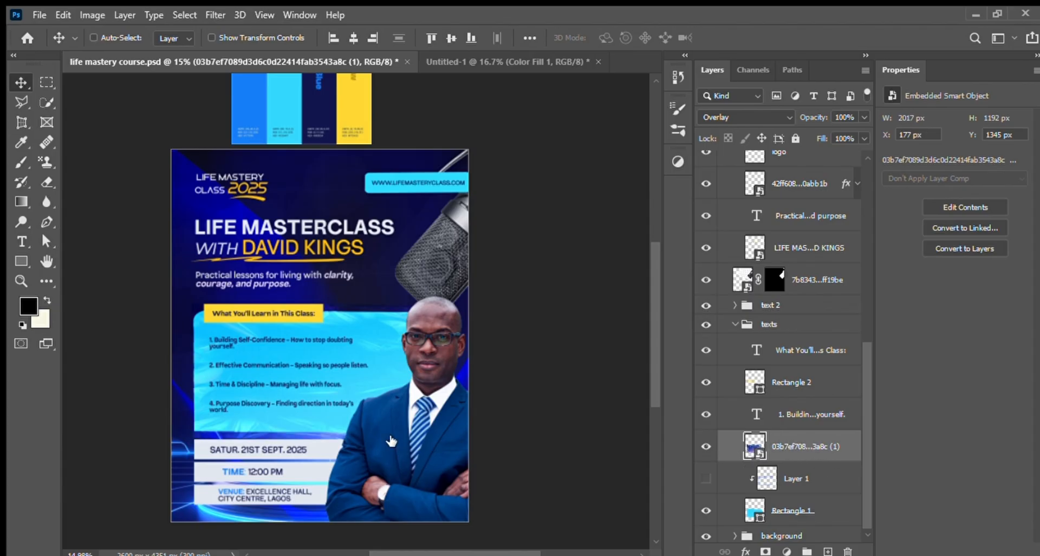
{"action": "left_click_drag", "start_coordinate": [339, 356], "coordinate": [350, 266]}
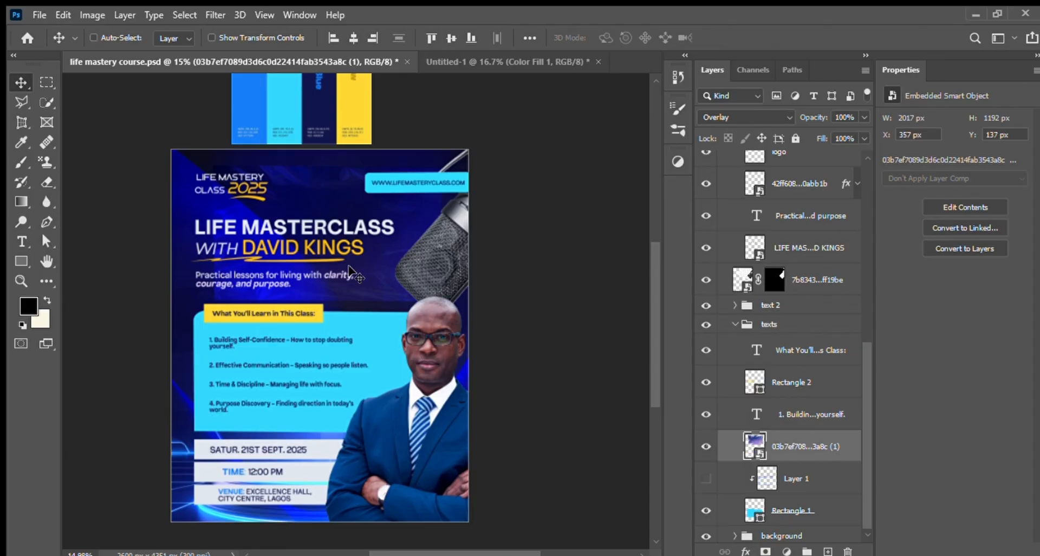
{"action": "left_click", "coordinate": [739, 118]}
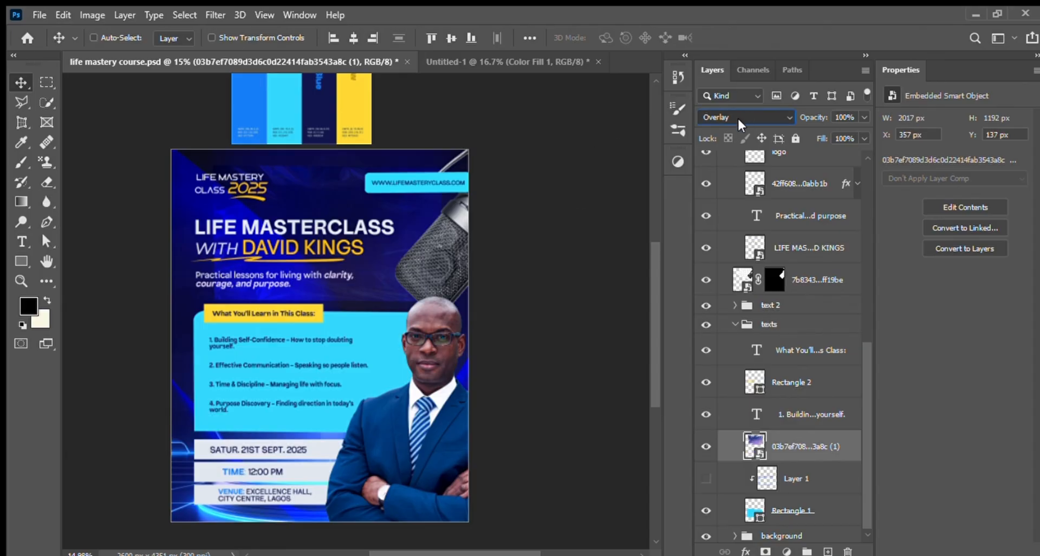
{"action": "left_click", "coordinate": [709, 128]}
Step: Move the texture image back over the topics panel, set its blend mode to Overlay and clip it to the panel
{"action": "left_click_drag", "start_coordinate": [367, 239], "coordinate": [336, 368]}
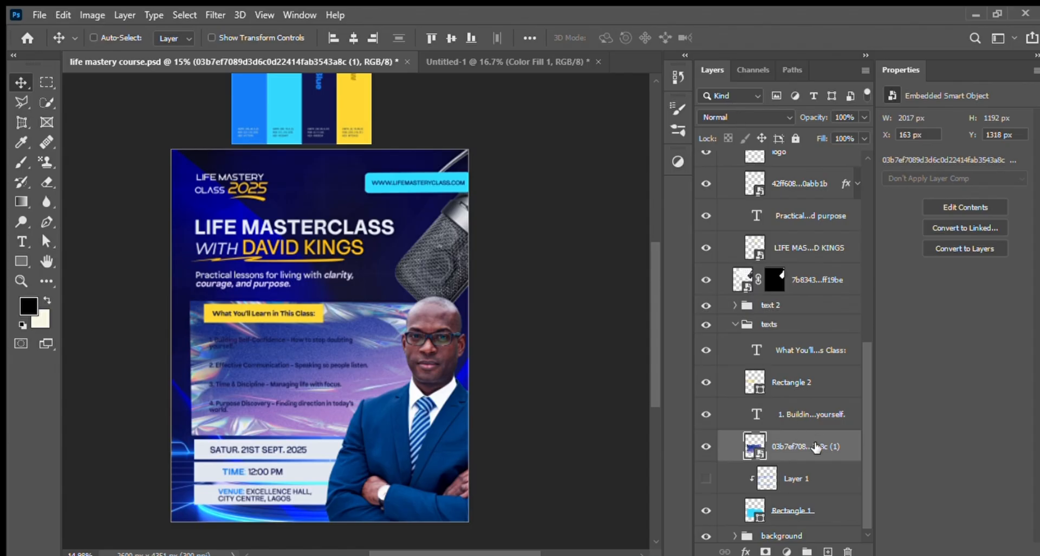
{"action": "left_click", "coordinate": [742, 114]}
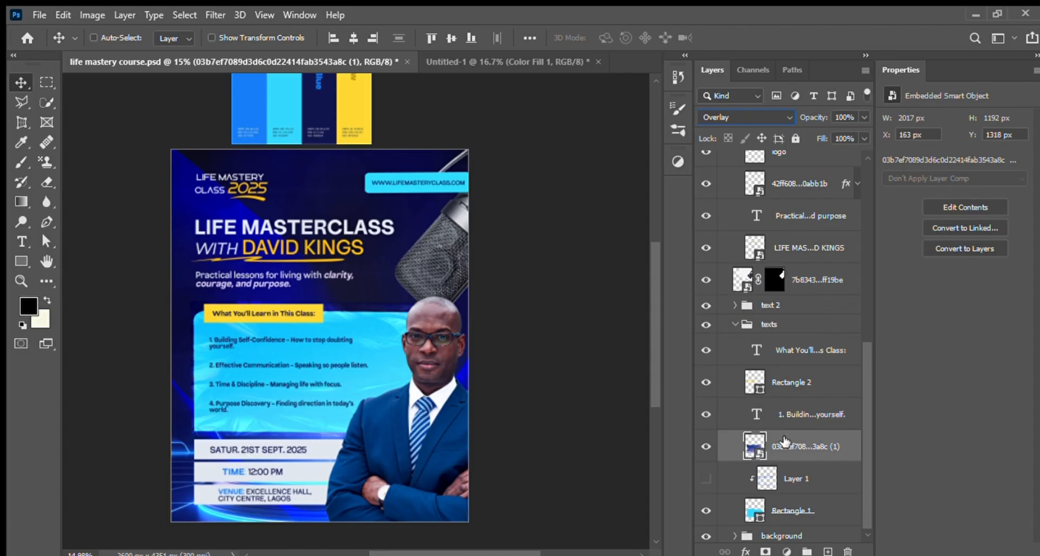
{"action": "left_click", "coordinate": [832, 461], "text": "alt"}
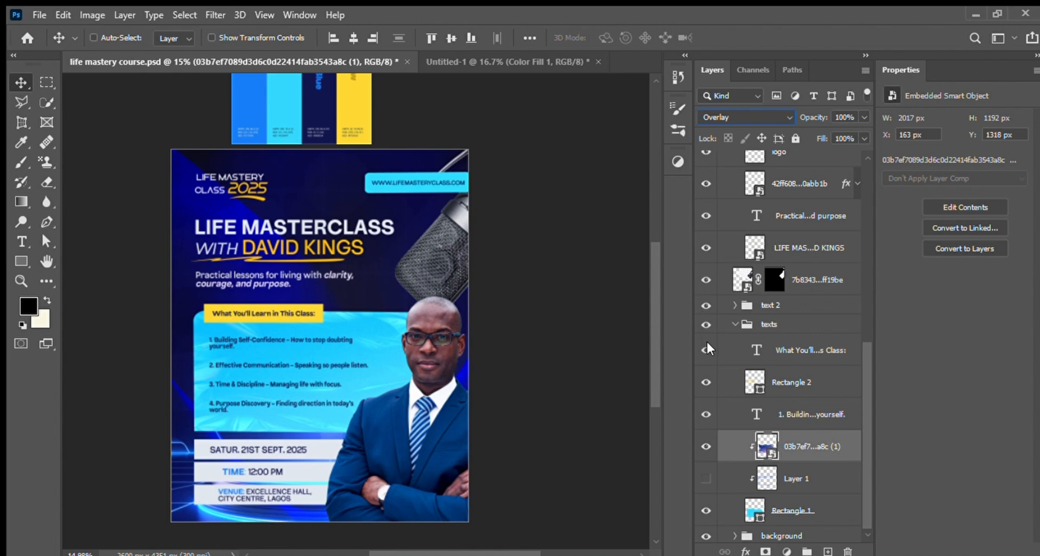
{"action": "key", "text": "ctrl+alt+g"}
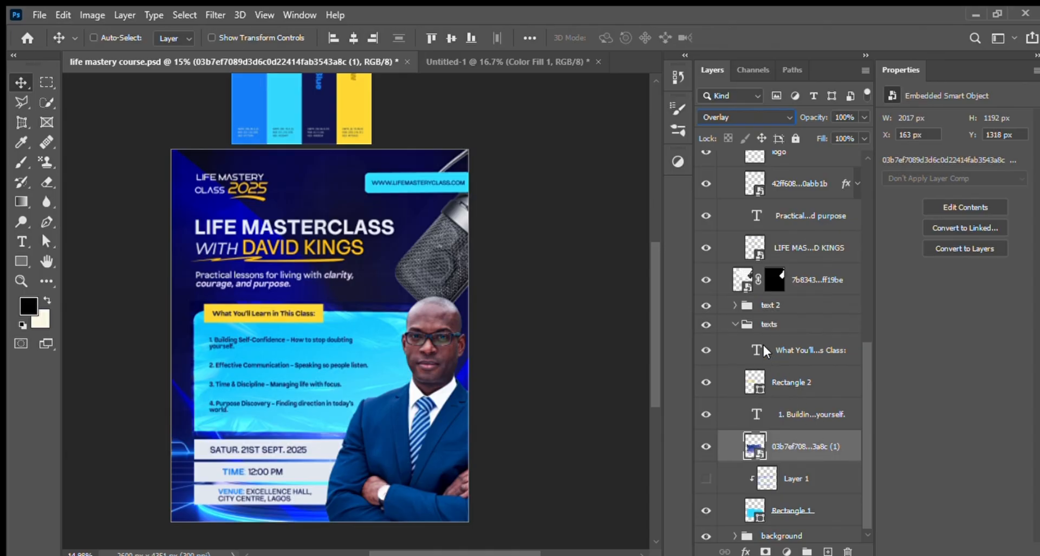
{"action": "key", "text": "ctrl+alt+g"}
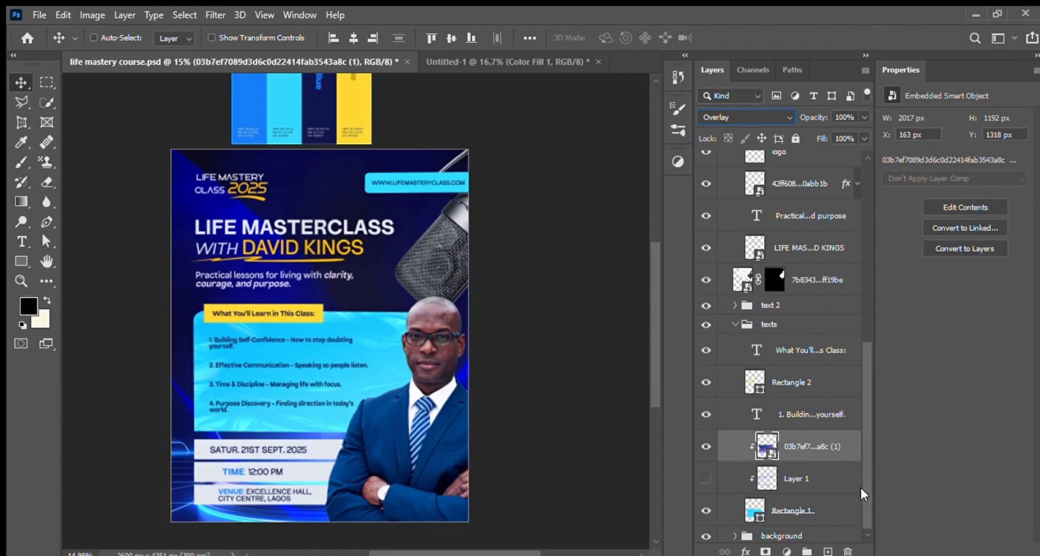
Step: Show Layer 1, add a new clipped layer above it and set the brush colour to the palette's blue
{"action": "scroll", "coordinate": [861, 488], "scroll_direction": "down", "scroll_amount": 1}
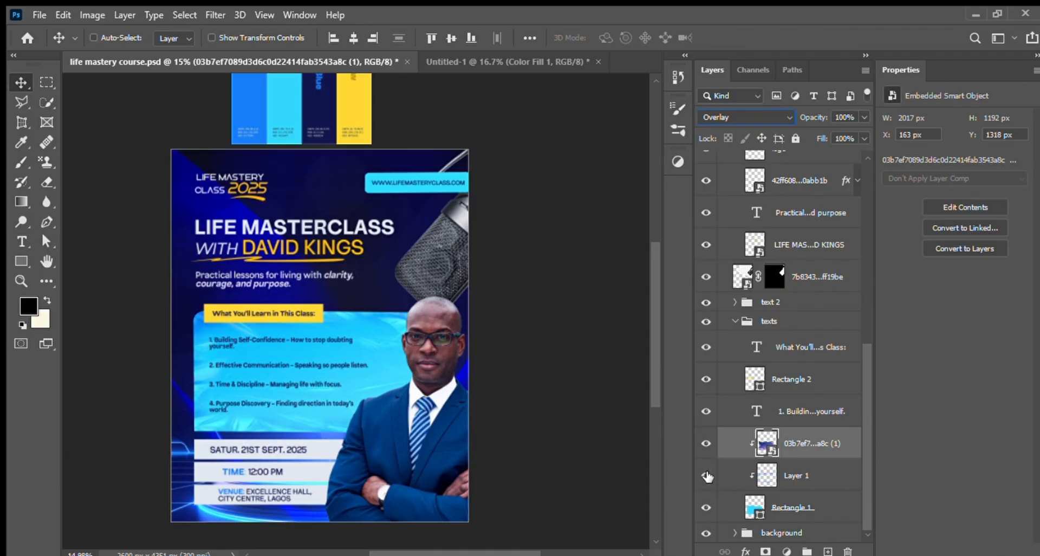
{"action": "left_click", "coordinate": [784, 481]}
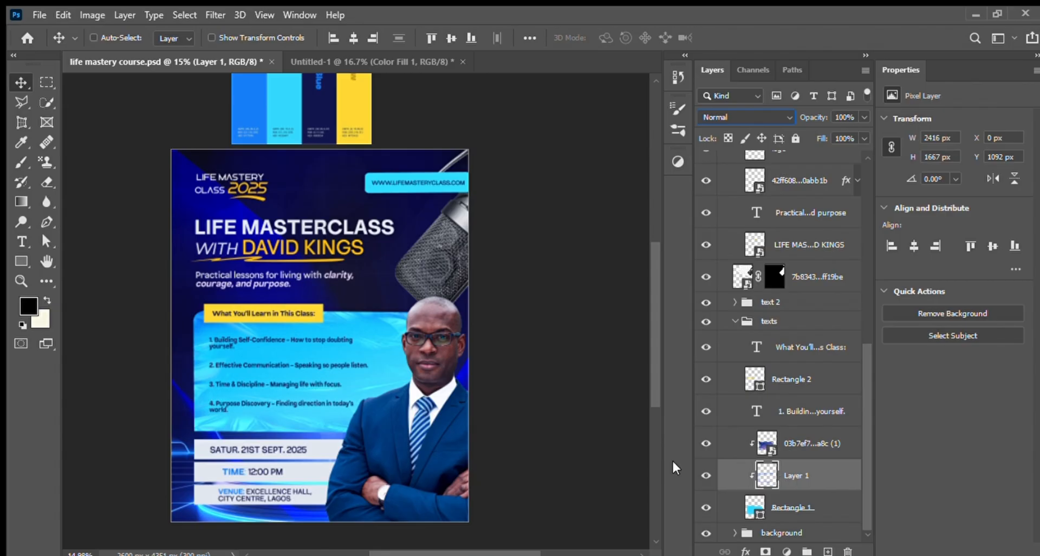
{"action": "left_click", "coordinate": [828, 551]}
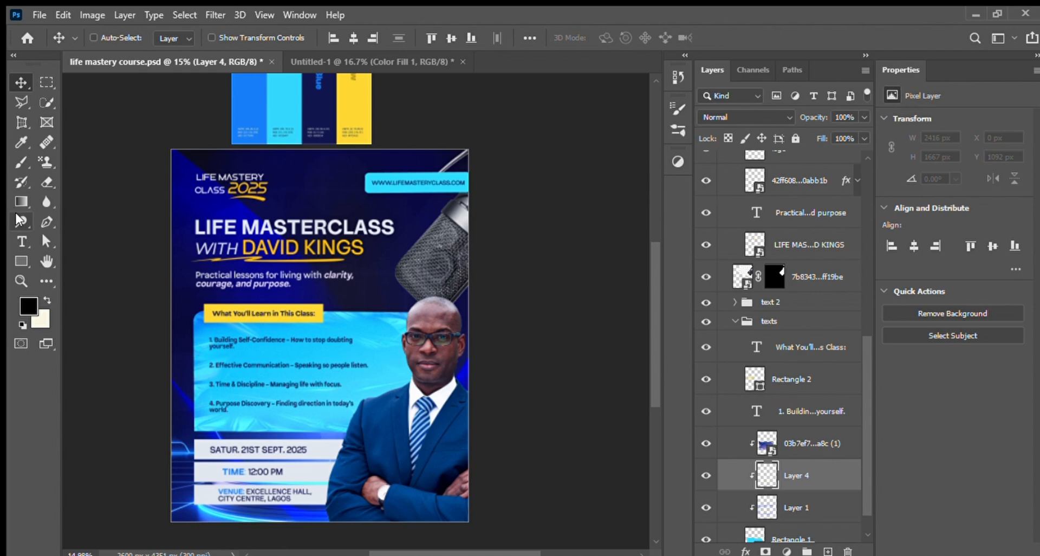
{"action": "left_click", "coordinate": [21, 162]}
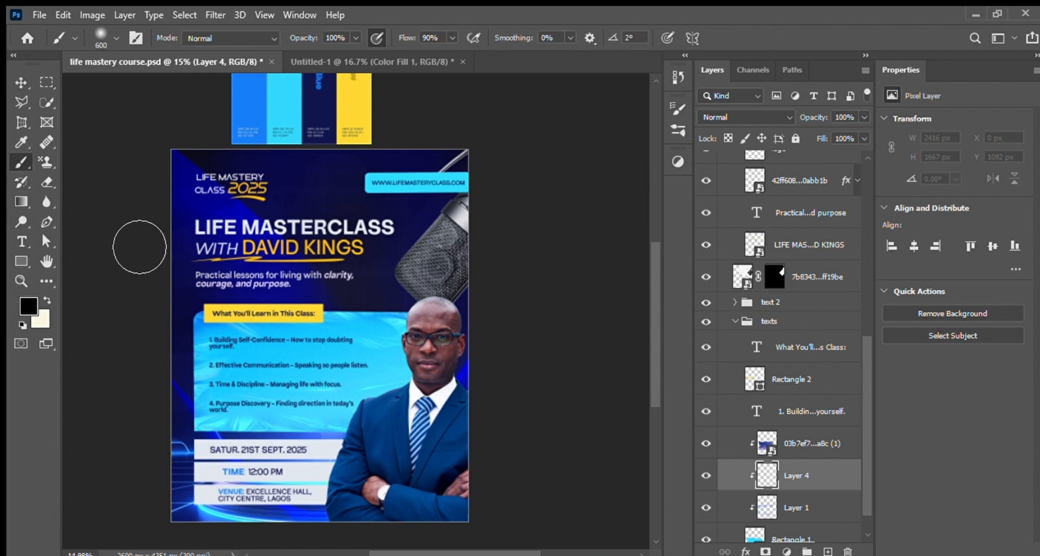
{"action": "left_click", "coordinate": [28, 305]}
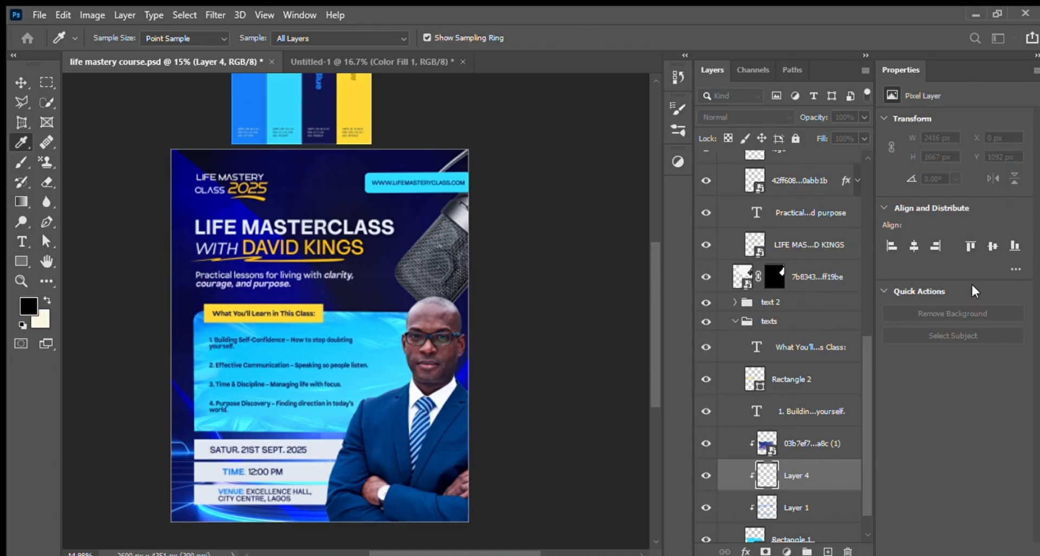
{"action": "key", "text": "Return"}
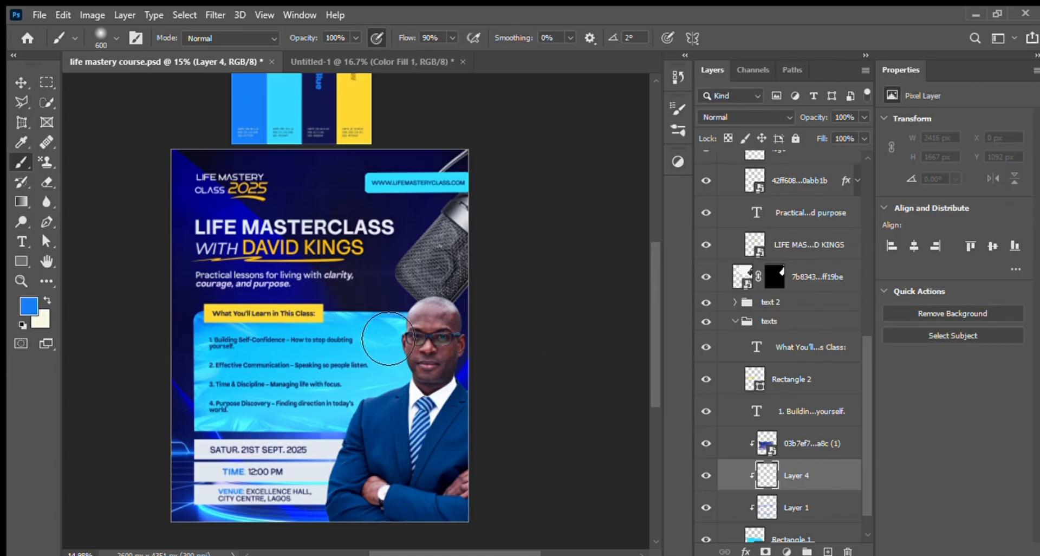
Step: Try a blue stroke along the topics panel's upper edge with a 125 px brush, and delete the painted layer
{"action": "key", "text": "bracketleft"}
{"action": "key", "text": "bracketleft"}
{"action": "key", "text": "bracketleft"}
{"action": "key", "text": "bracketleft"}
{"action": "key", "text": "bracketleft"}
{"action": "key", "text": "bracketleft"}
{"action": "key", "text": "bracketleft"}
{"action": "key", "text": "bracketleft"}
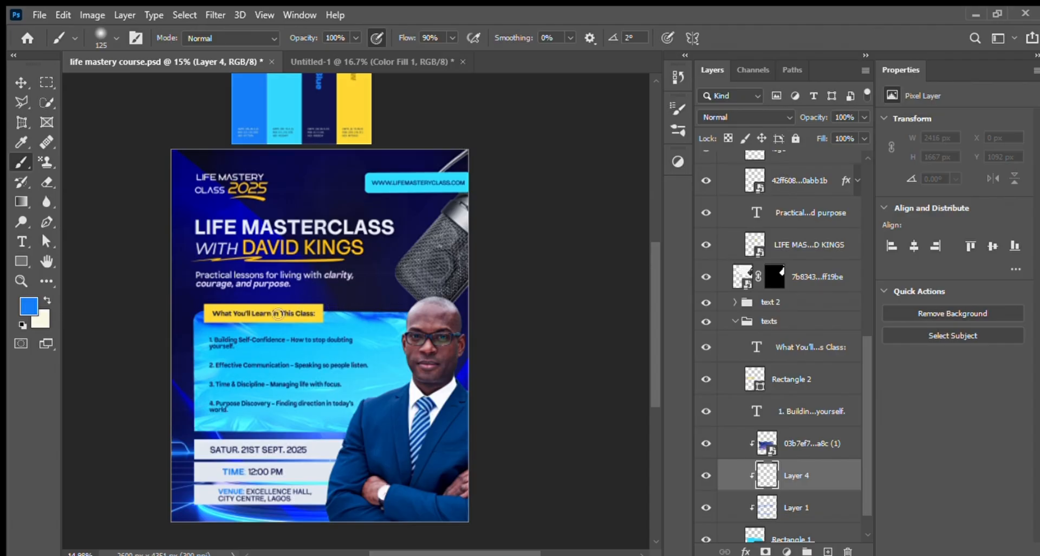
{"action": "left_click_drag", "start_coordinate": [212, 313], "coordinate": [333, 312]}
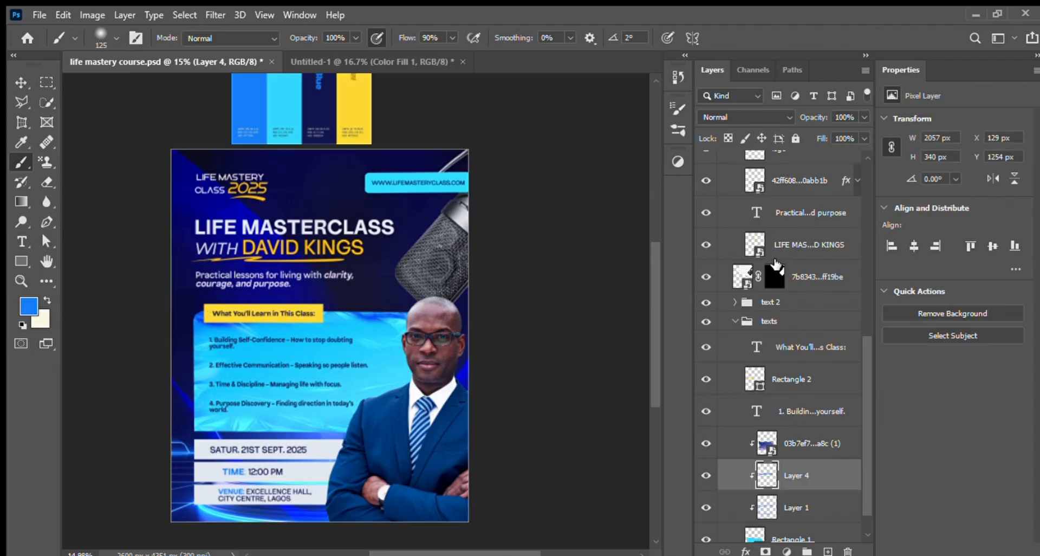
{"action": "left_click", "coordinate": [816, 510]}
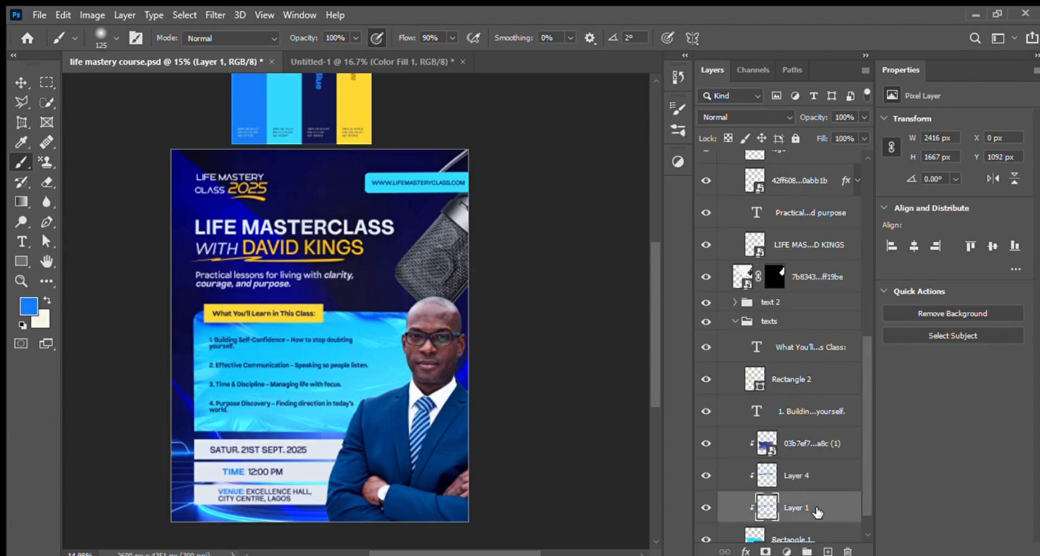
{"action": "left_click", "coordinate": [812, 476]}
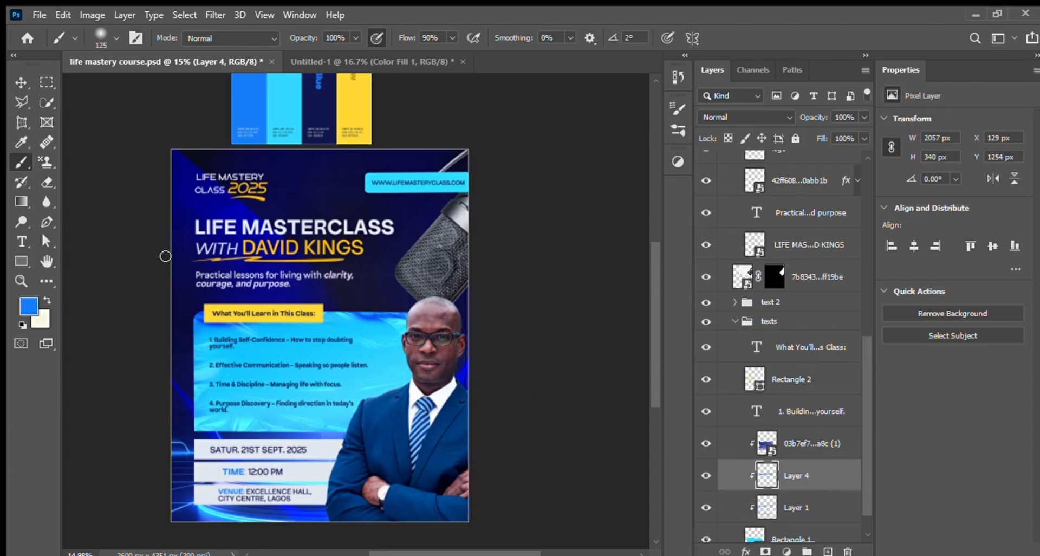
{"action": "left_click", "coordinate": [21, 82]}
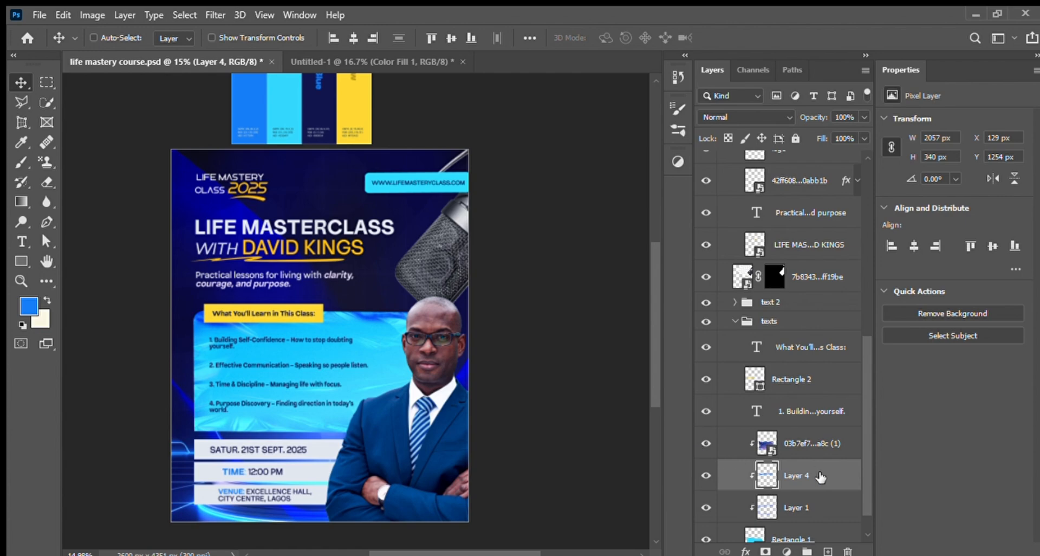
{"action": "left_click_drag", "start_coordinate": [838, 551], "coordinate": [848, 551]}
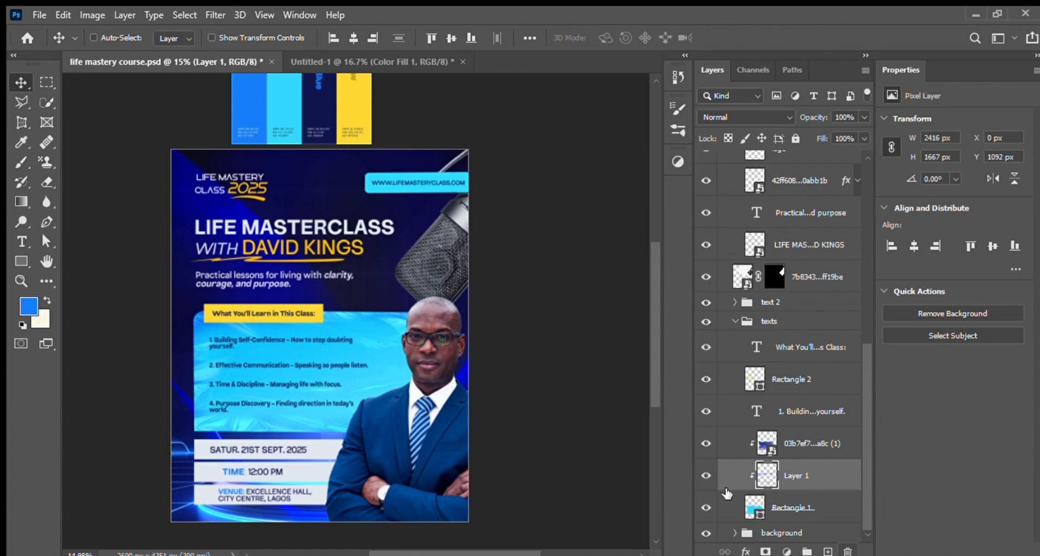
Step: Toggle Layer 1 off and on to compare its shading effect on the topics panel
{"action": "left_click", "coordinate": [707, 475]}
{"action": "left_click", "coordinate": [707, 475]}
{"action": "left_click", "coordinate": [706, 475]}
{"action": "left_click", "coordinate": [707, 476]}
Step: Inspect the text colour of the "What You'll Learn in This Class:" label without changing it
{"action": "left_click", "coordinate": [797, 354]}
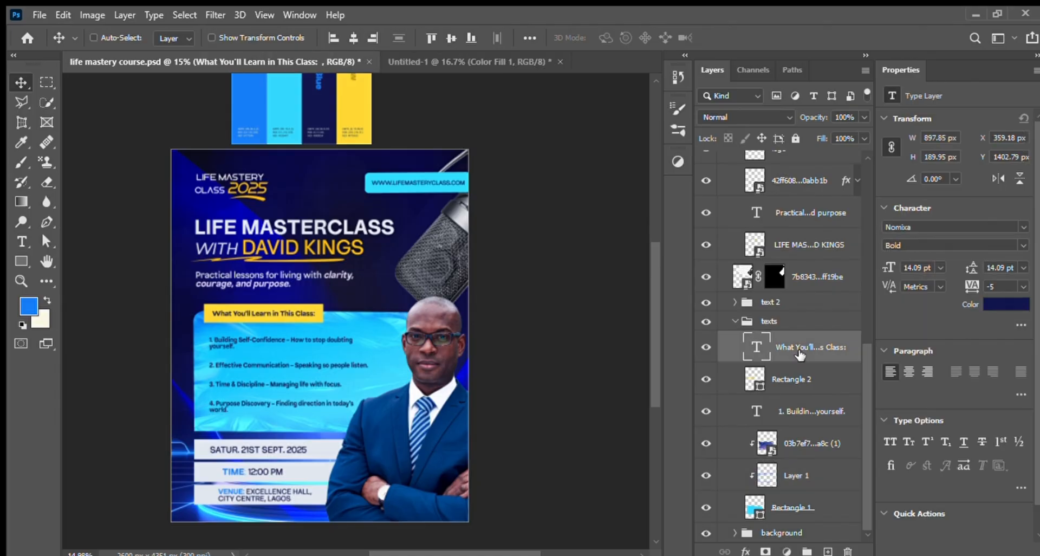
{"action": "left_click", "coordinate": [990, 306]}
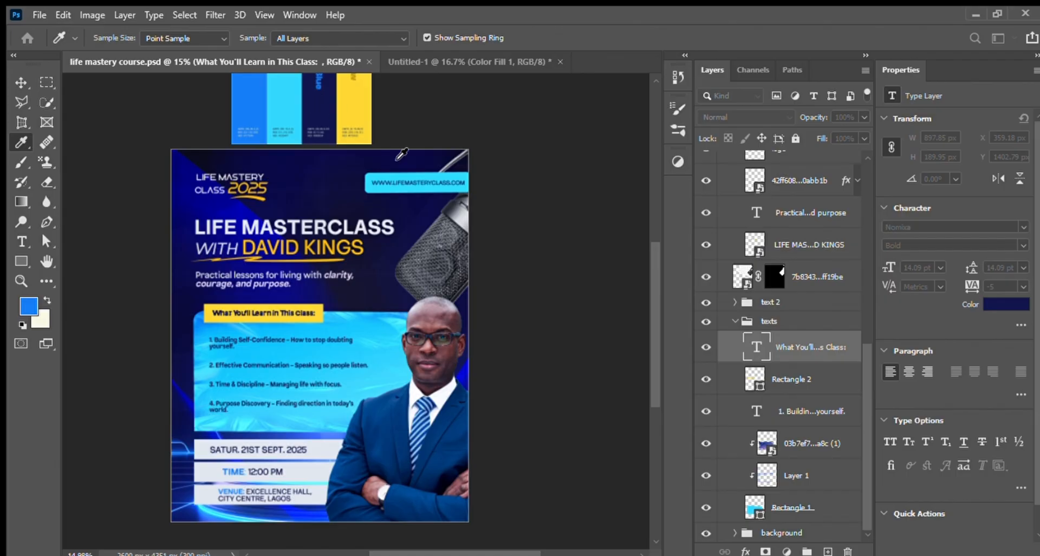
{"action": "left_click", "coordinate": [980, 278]}
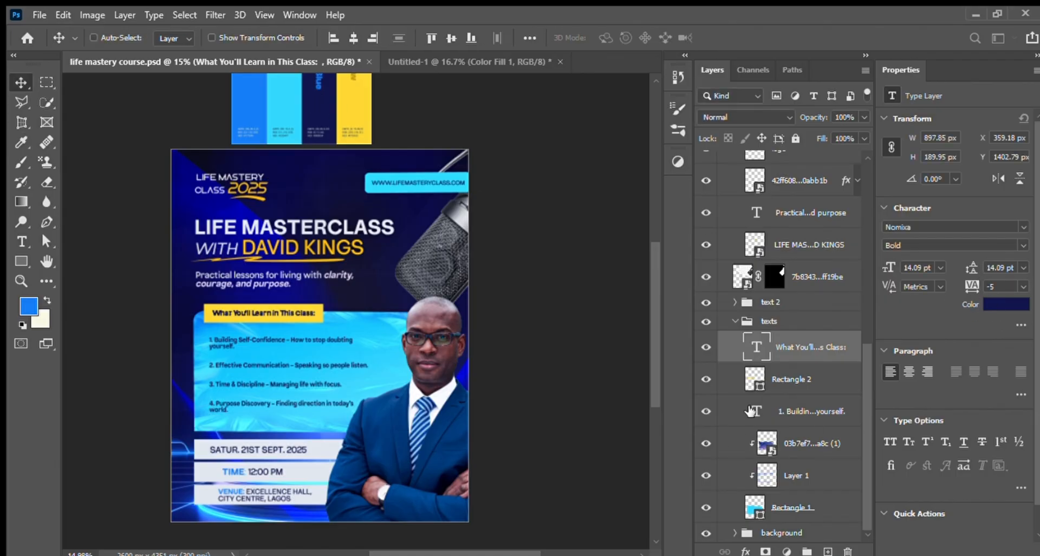
Step: Toggle the topics panel's Rectangle 1 off and on to compare the flyer with and without it
{"action": "left_click", "coordinate": [811, 505]}
{"action": "left_click", "coordinate": [707, 508]}
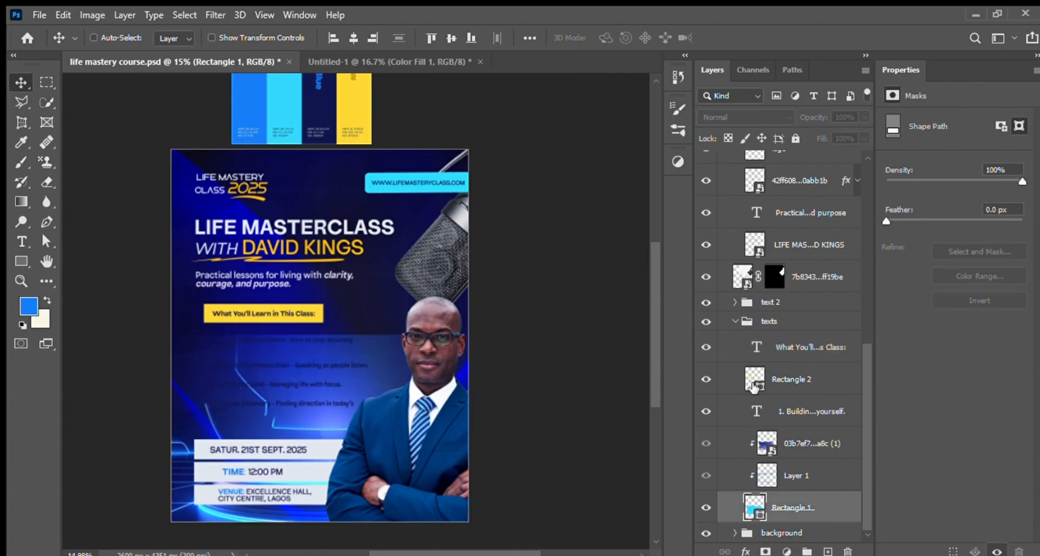
{"action": "left_click", "coordinate": [708, 508]}
Step: Collapse the texts and heading groups, and toggle the heading group off and on to compare the flyer without it
{"action": "left_click", "coordinate": [735, 321]}
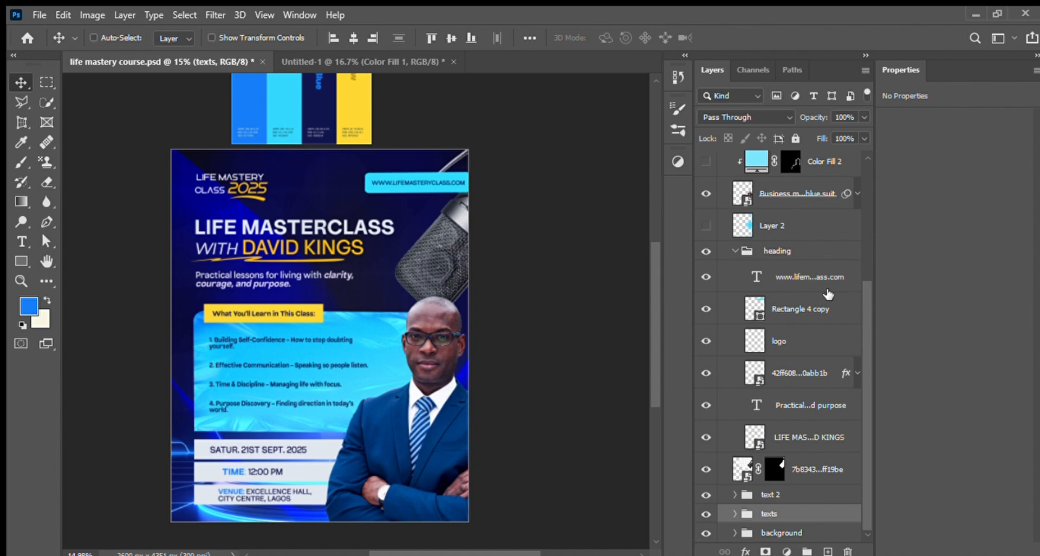
{"action": "left_click", "coordinate": [736, 252]}
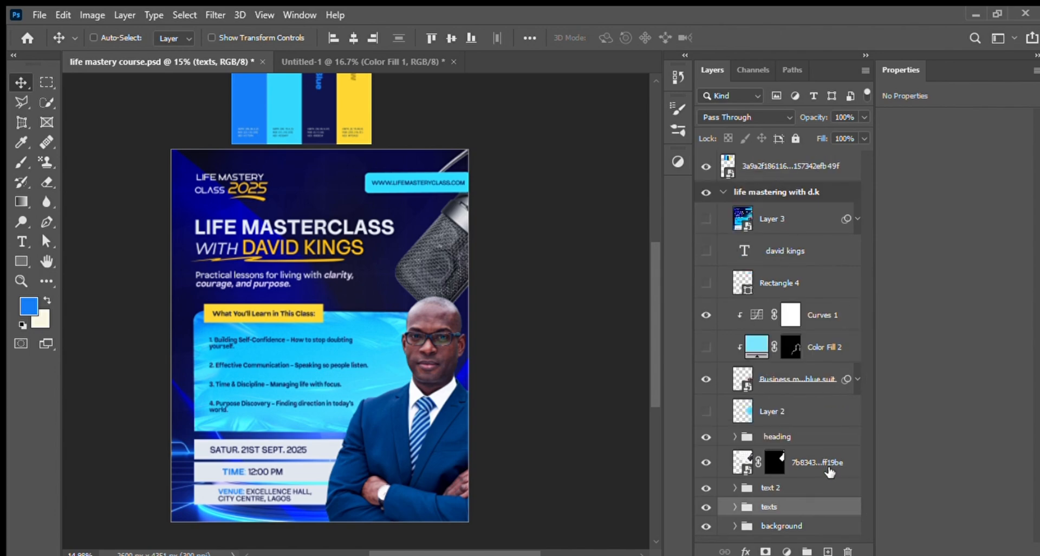
{"action": "left_click", "coordinate": [772, 439]}
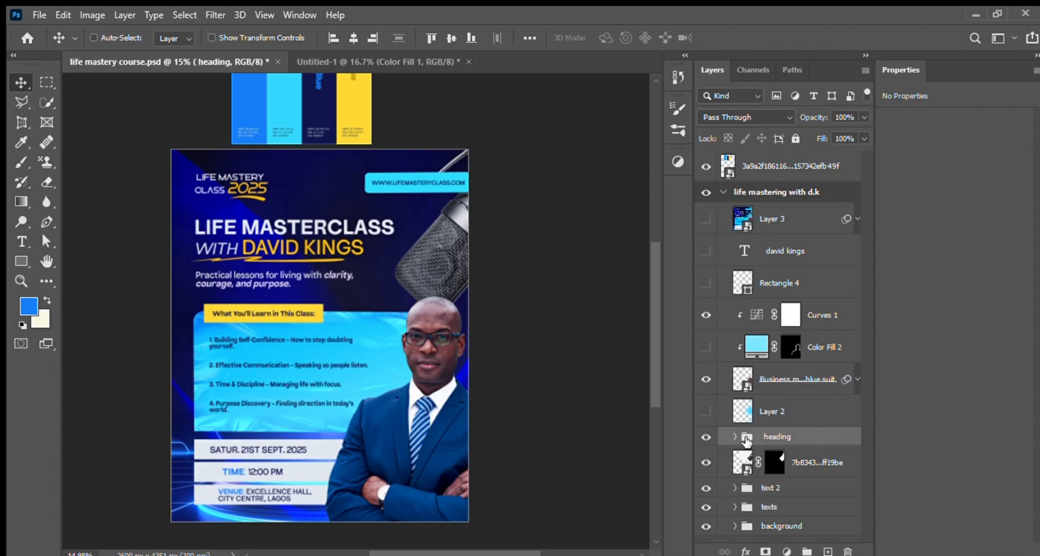
{"action": "left_click", "coordinate": [706, 437]}
{"action": "left_click", "coordinate": [706, 436]}
{"action": "left_click", "coordinate": [706, 437]}
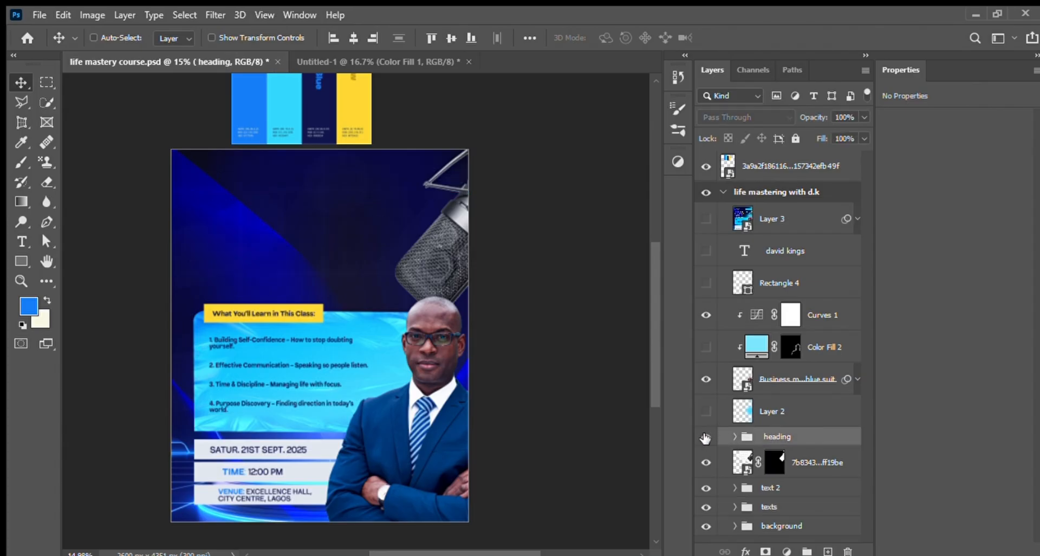
{"action": "left_click", "coordinate": [706, 436]}
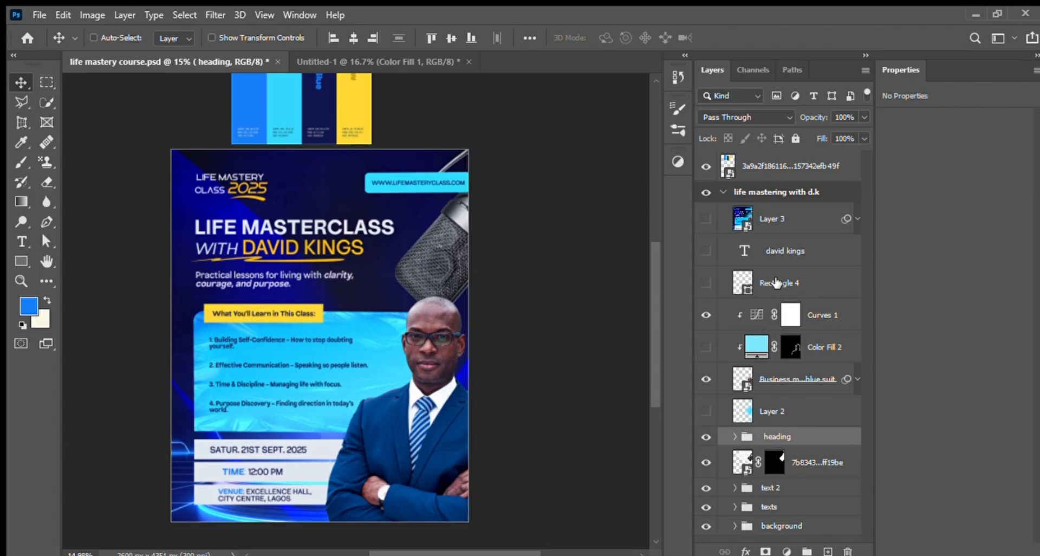
Step: Toggle Layer 2 on and off to compare the cyan glow behind the businessman and microphone
{"action": "left_click", "coordinate": [780, 411]}
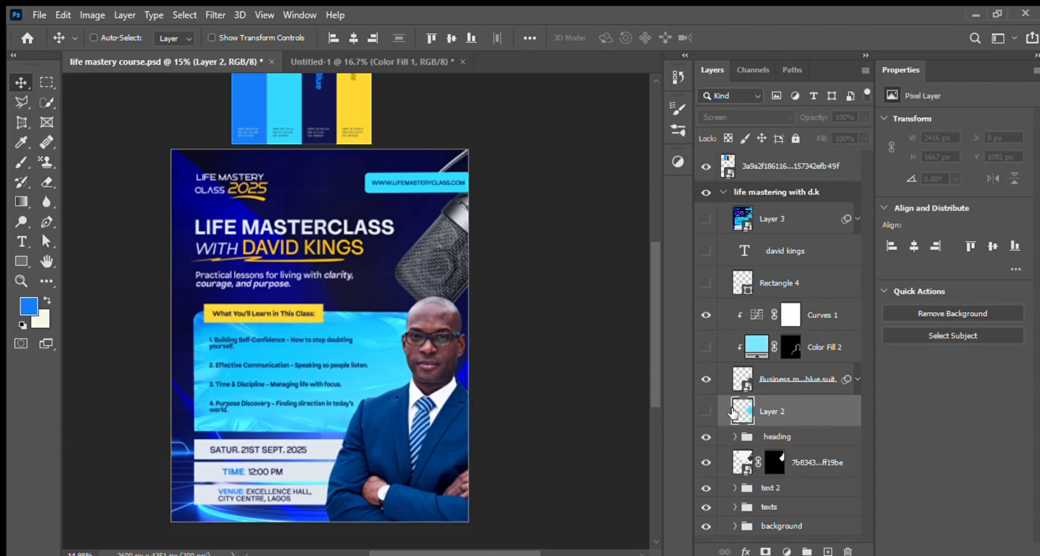
{"action": "left_click", "coordinate": [707, 411]}
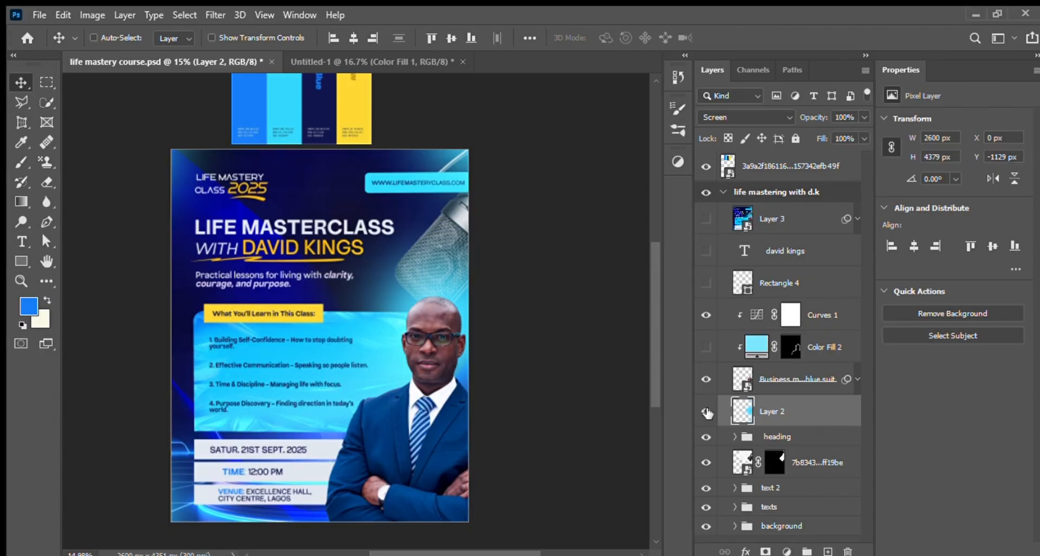
{"action": "left_click", "coordinate": [706, 412]}
{"action": "left_click", "coordinate": [707, 412]}
{"action": "left_click", "coordinate": [706, 411]}
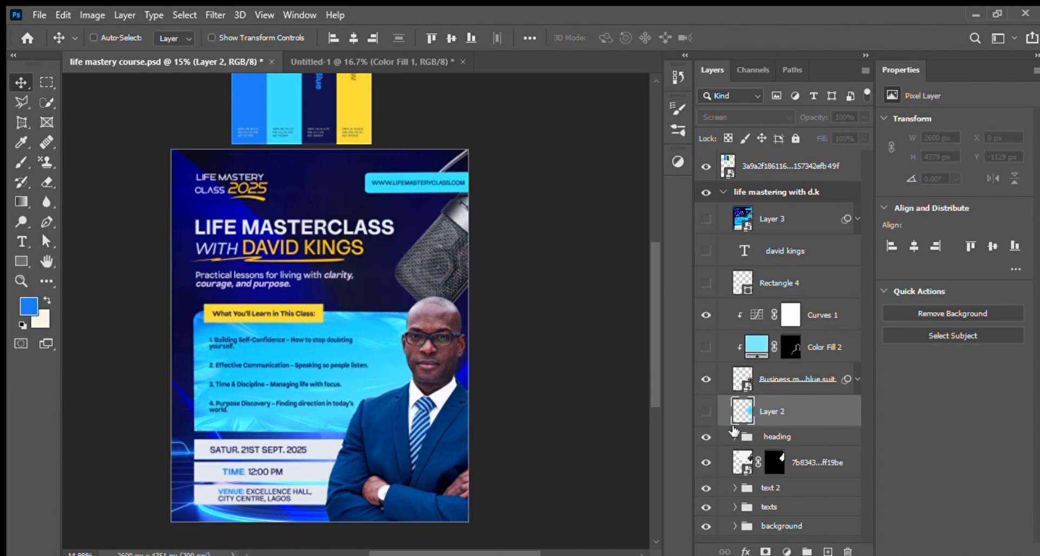
Step: Create a new layer above Layer 2 and set the foreground colour to bright cyan
{"action": "left_click", "coordinate": [828, 551]}
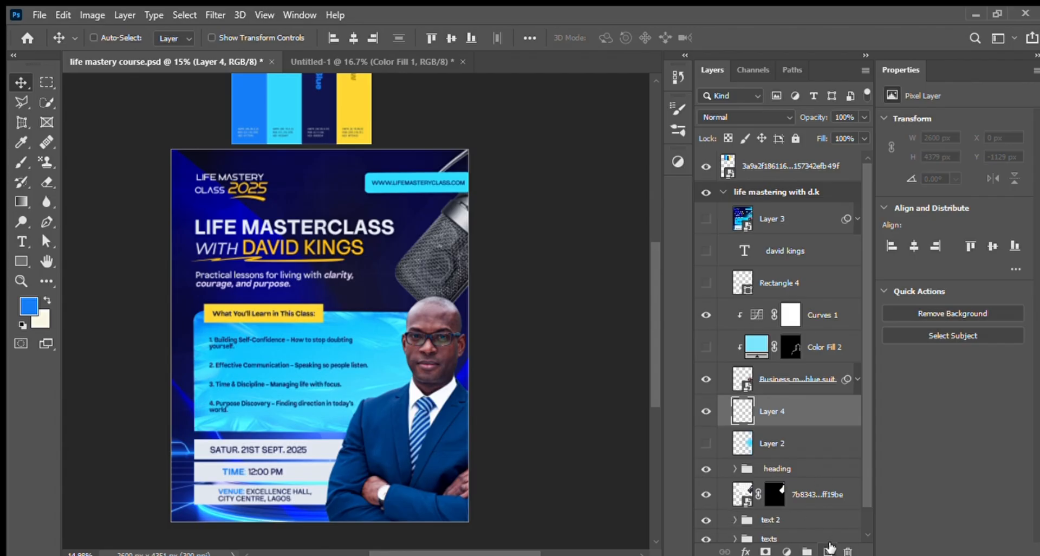
{"action": "key", "text": "i"}
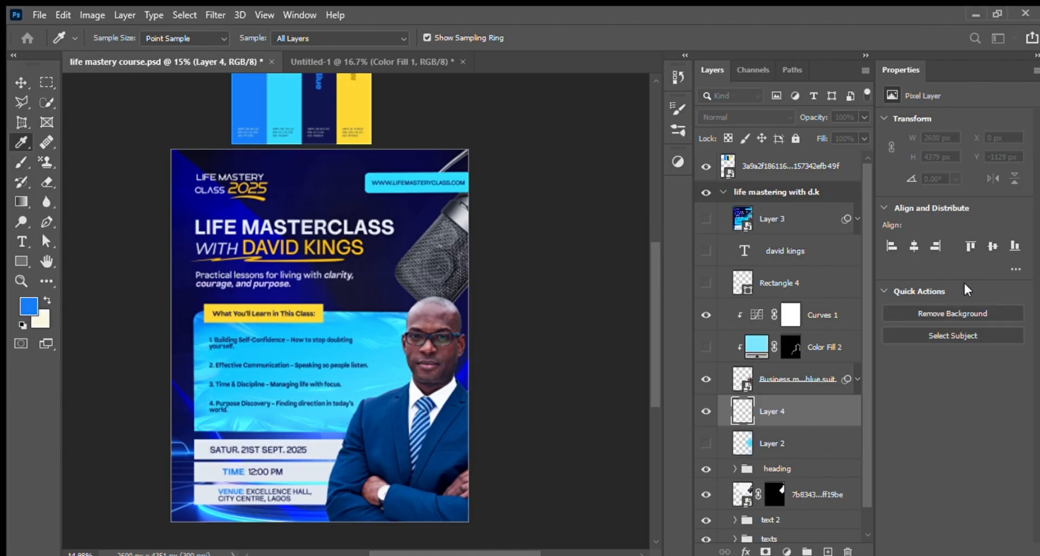
{"action": "left_click", "coordinate": [254, 349]}
{"action": "key", "text": "v"}
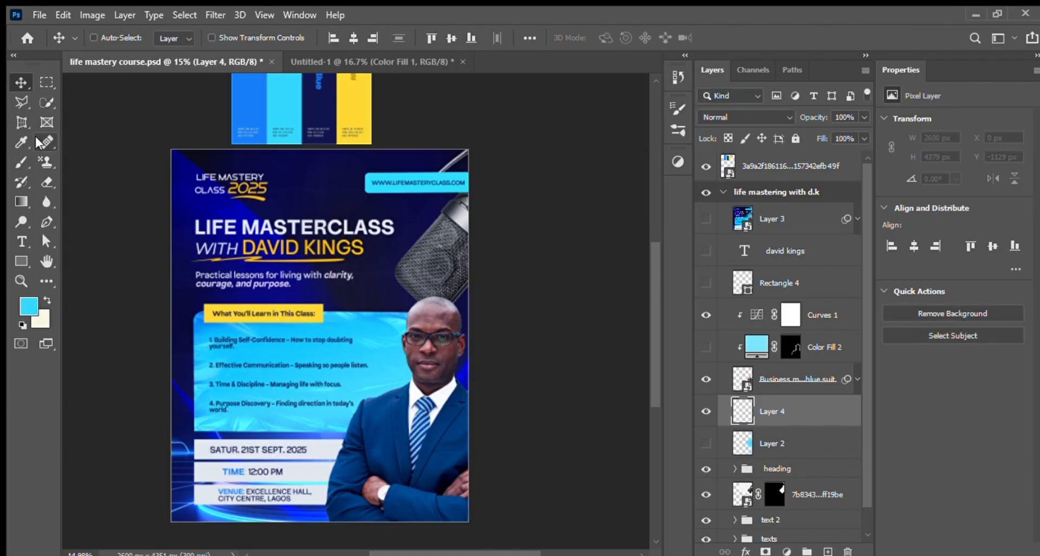
Step: Paint soft cyan glows on Layer 4 along the flyer's left and right edges with a 900 px brush
{"action": "left_click", "coordinate": [21, 162]}
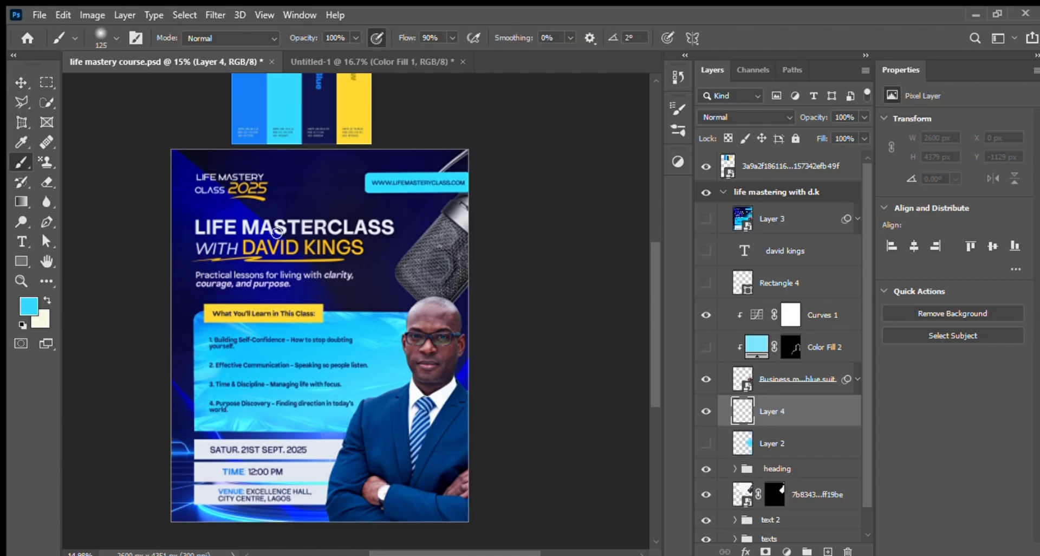
{"action": "key", "text": "bracketright"}
{"action": "key", "text": "bracketright"}
{"action": "key", "text": "bracketright"}
{"action": "key", "text": "bracketright"}
{"action": "key", "text": "bracketright"}
{"action": "key", "text": "bracketright"}
{"action": "key", "text": "bracketright"}
{"action": "key", "text": "bracketright"}
{"action": "key", "text": "bracketright"}
{"action": "key", "text": "bracketright"}
{"action": "key", "text": "bracketright"}
{"action": "key", "text": "bracketright"}
{"action": "key", "text": "bracketright"}
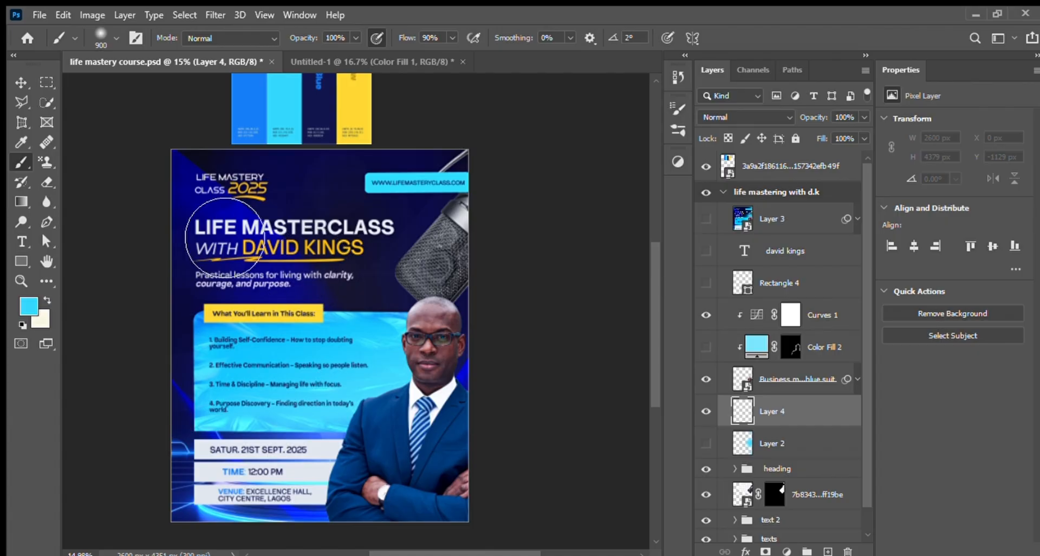
{"action": "left_click", "coordinate": [209, 177]}
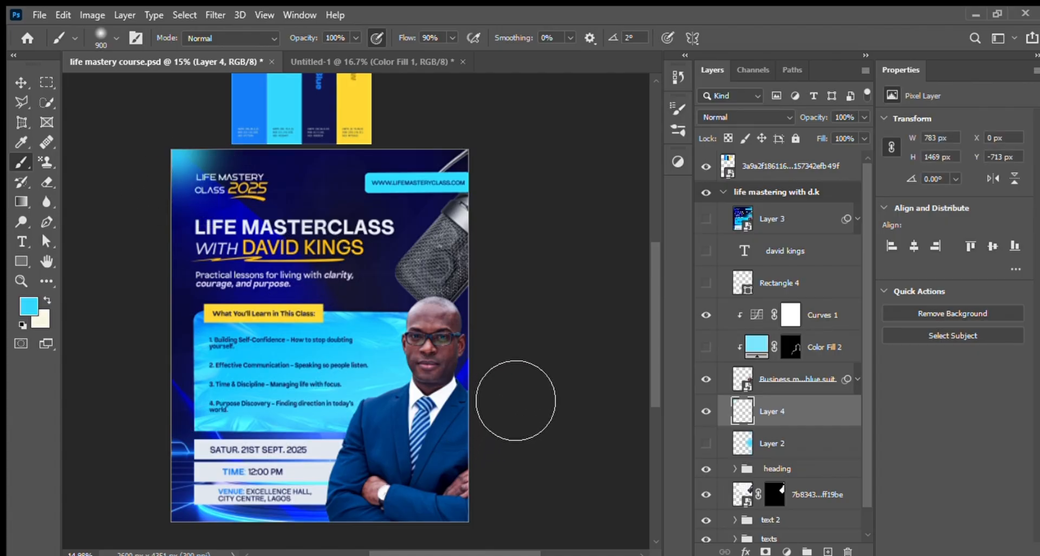
{"action": "left_click", "coordinate": [513, 401]}
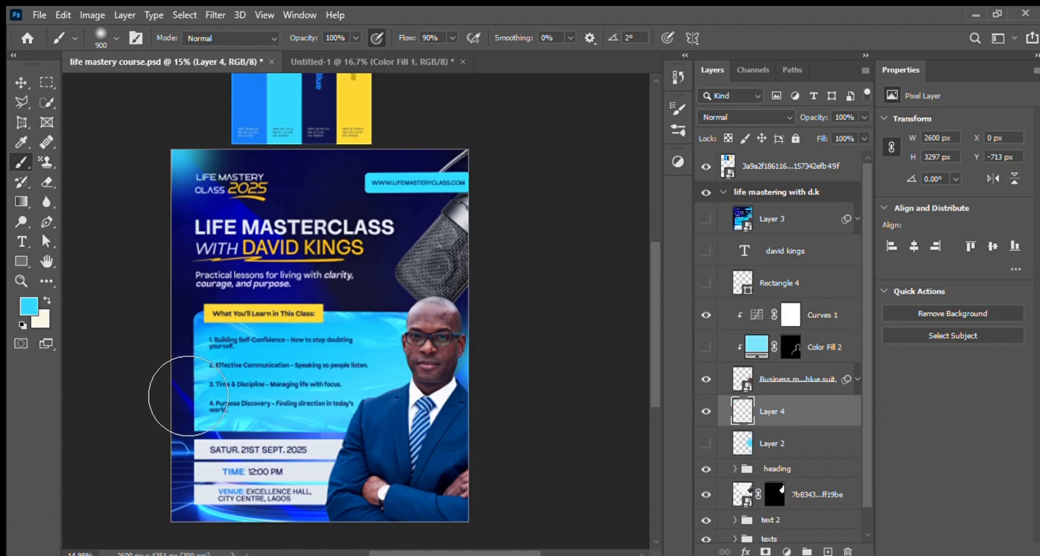
{"action": "left_click", "coordinate": [476, 361]}
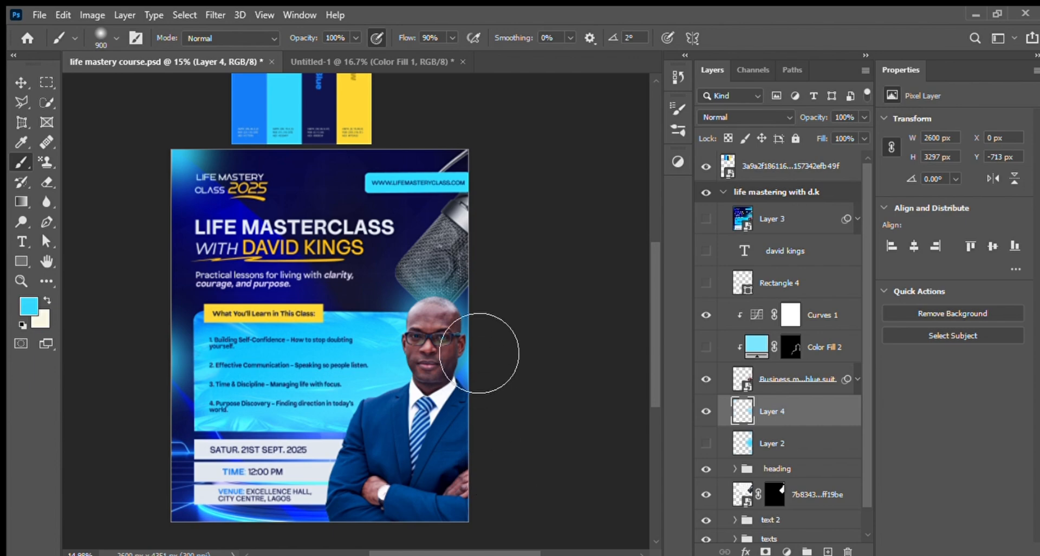
{"action": "left_click", "coordinate": [504, 210]}
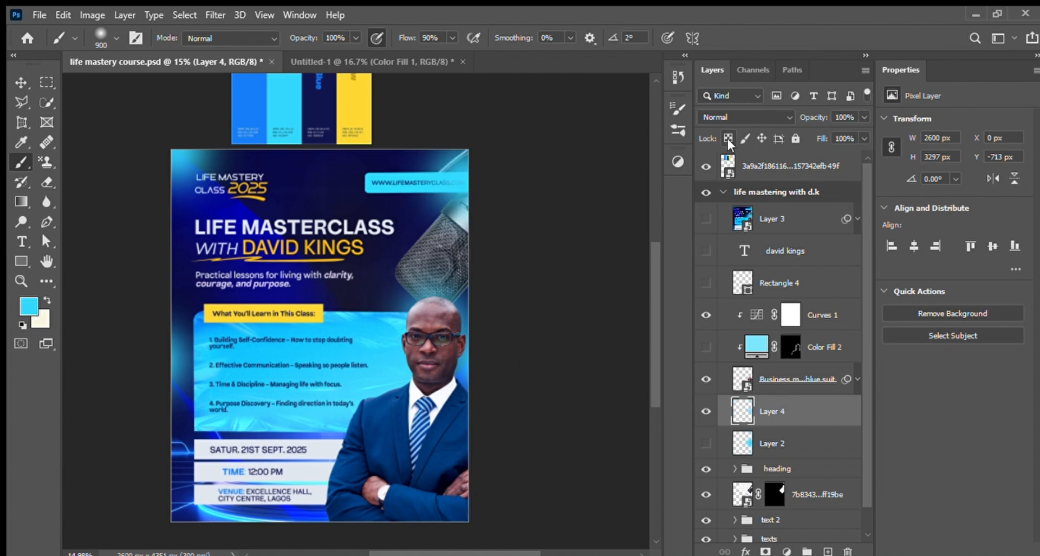
Step: Set Layer 4's blend mode to Screen and move the layer below the background group
{"action": "left_click", "coordinate": [21, 83]}
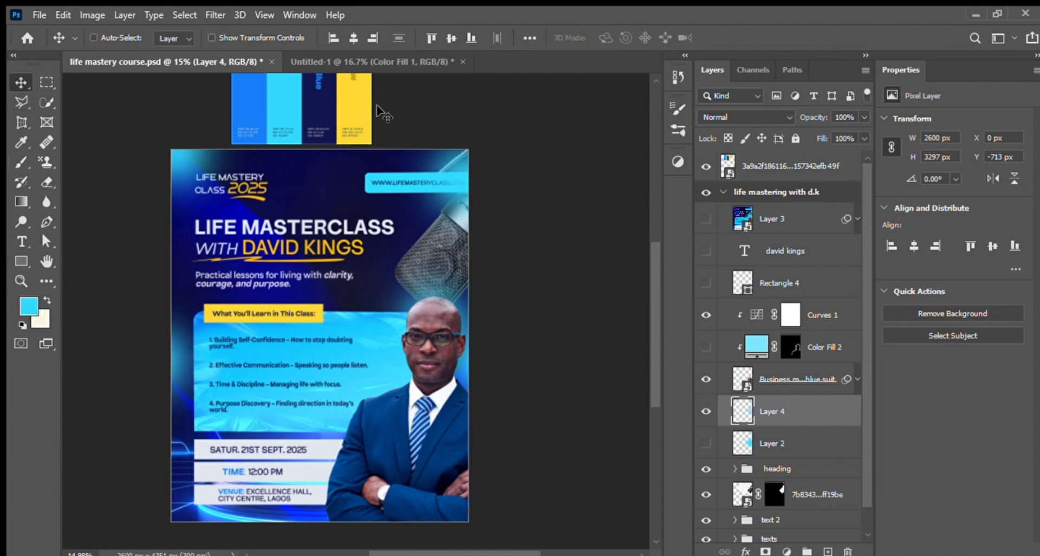
{"action": "left_click", "coordinate": [720, 116]}
{"action": "key", "text": "Down"}
{"action": "key", "text": "Down"}
{"action": "key", "text": "Down"}
{"action": "key", "text": "Down"}
{"action": "key", "text": "Down"}
{"action": "key", "text": "Down"}
{"action": "key", "text": "Down"}
{"action": "key", "text": "Down"}
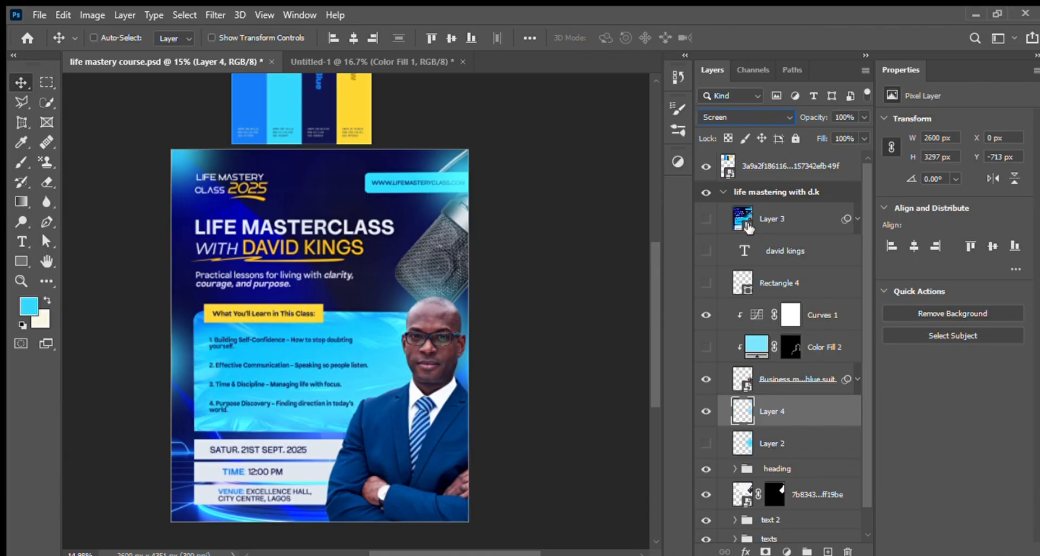
{"action": "left_click_drag", "start_coordinate": [828, 411], "coordinate": [845, 539]}
Step: Toggle Layer 2's cyan glow to compare the flyer with and without it, leaving the layer visible
{"action": "left_click", "coordinate": [706, 386]}
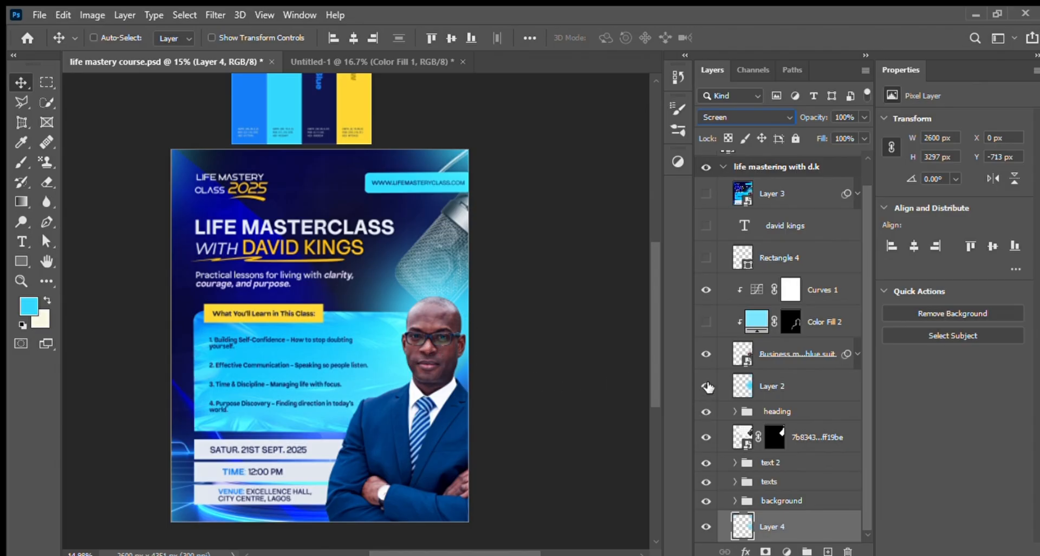
{"action": "left_click", "coordinate": [706, 386]}
{"action": "left_click", "coordinate": [707, 386]}
{"action": "left_click", "coordinate": [707, 386]}
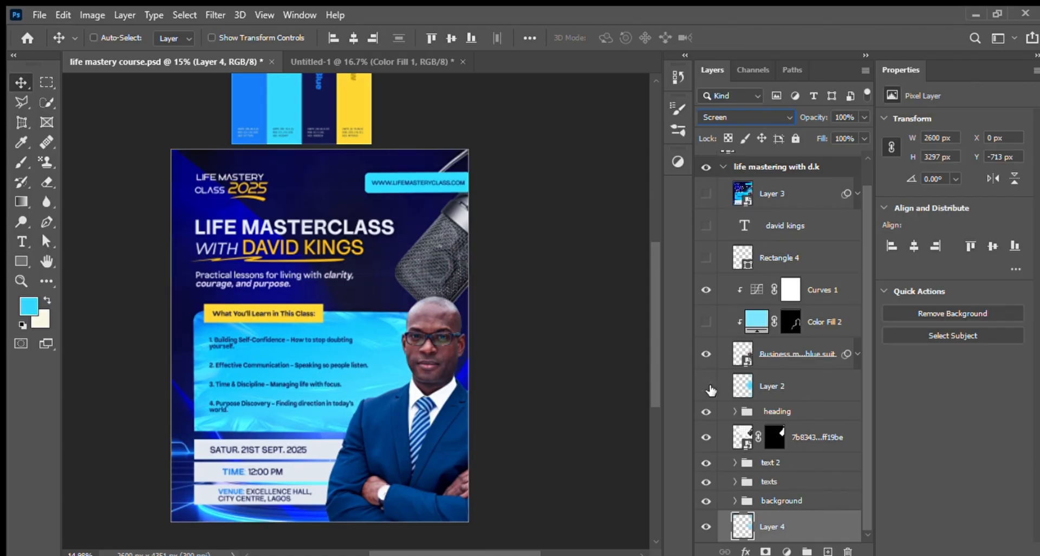
{"action": "left_click", "coordinate": [706, 386]}
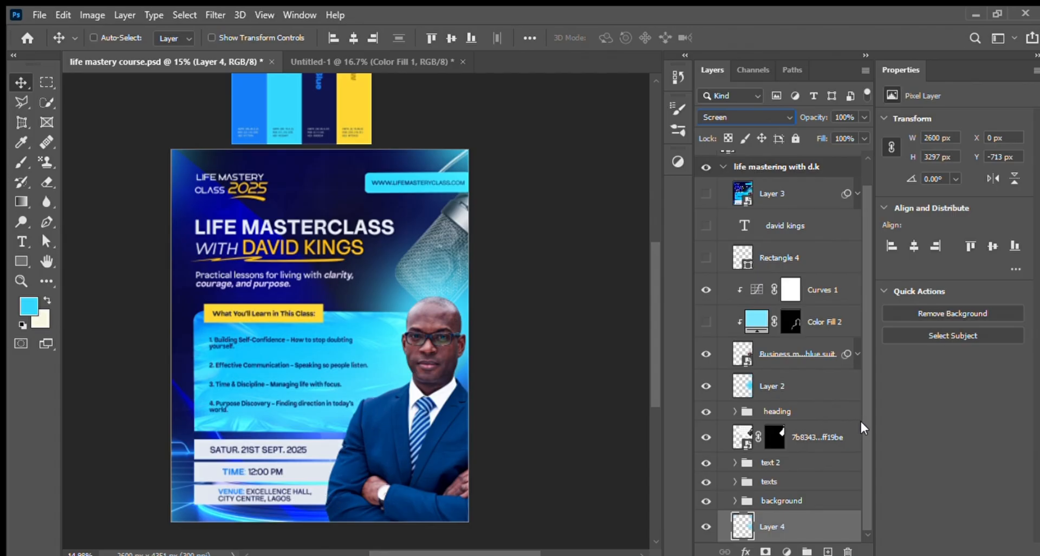
Step: Toggle Color Fill 2 on and off to compare the cyan rim light on the businessman
{"action": "scroll", "coordinate": [856, 418], "scroll_direction": "up", "scroll_amount": 2}
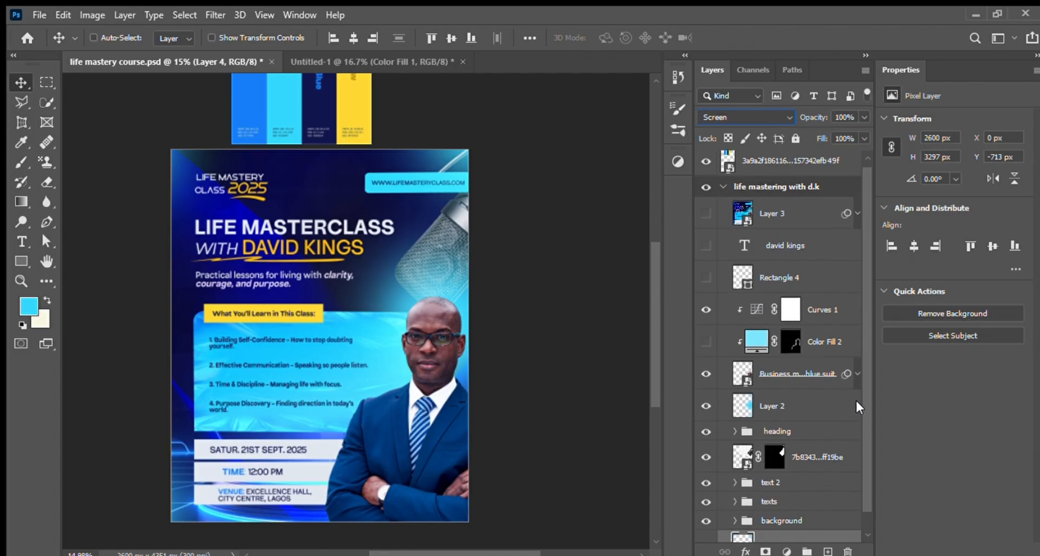
{"action": "left_click", "coordinate": [821, 351]}
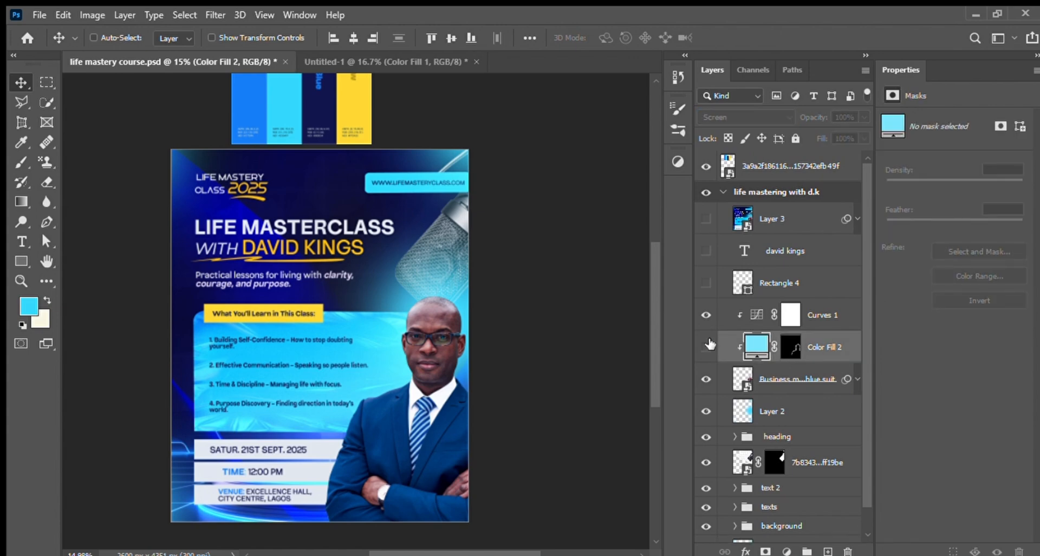
{"action": "left_click", "coordinate": [708, 345]}
{"action": "left_click", "coordinate": [707, 345]}
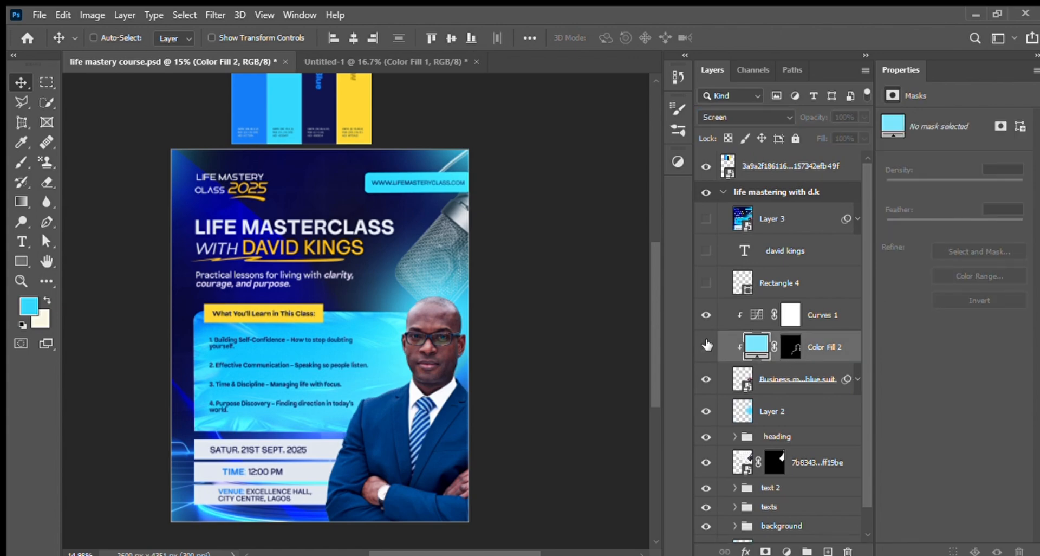
{"action": "left_click", "coordinate": [707, 346]}
{"action": "left_click", "coordinate": [707, 346]}
{"action": "left_click", "coordinate": [707, 346]}
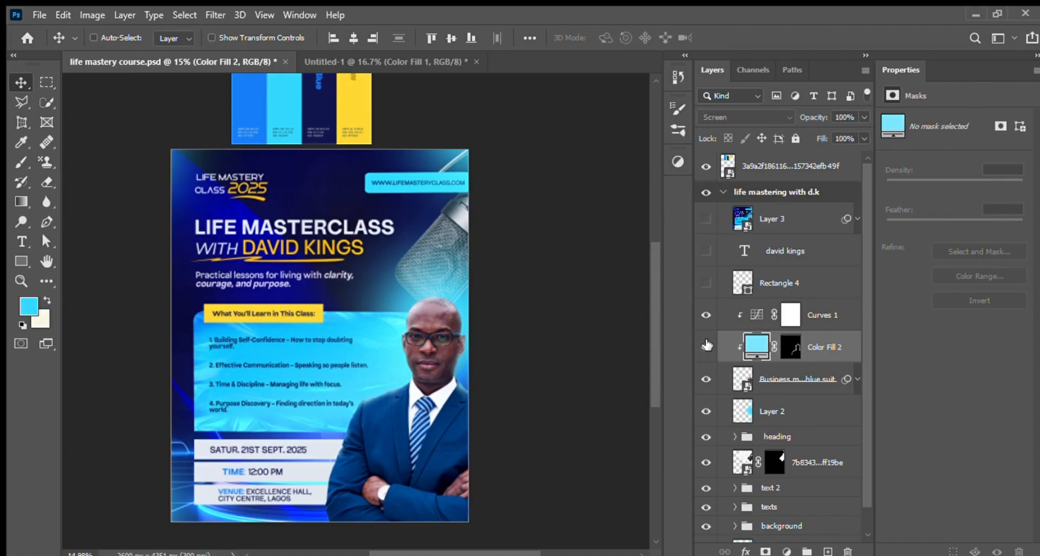
{"action": "left_click", "coordinate": [707, 346]}
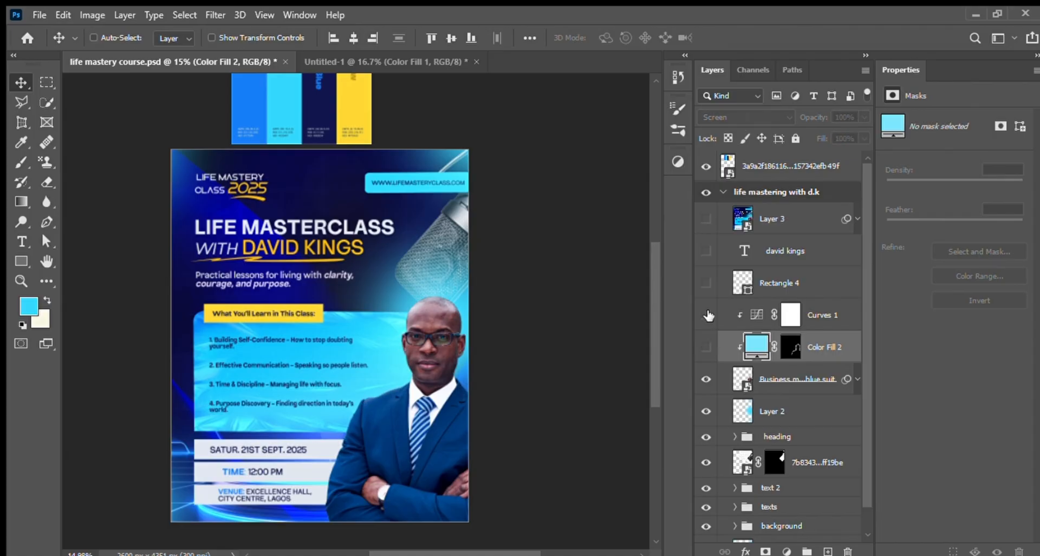
{"action": "left_click", "coordinate": [707, 345]}
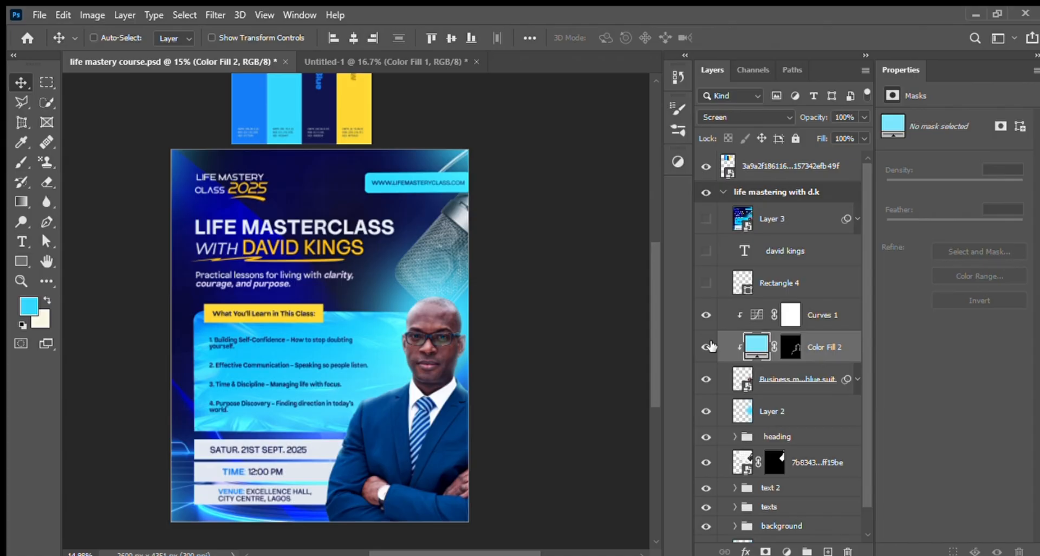
{"action": "left_click", "coordinate": [710, 346]}
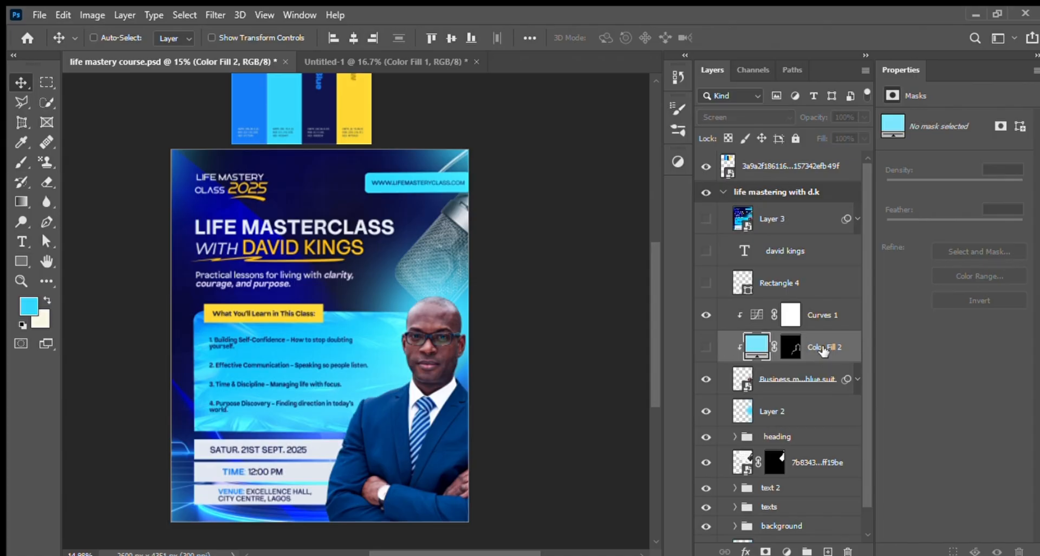
Step: Add a bright cyan solid colour fill layer clipped to the businessman image
{"action": "left_click", "coordinate": [805, 384]}
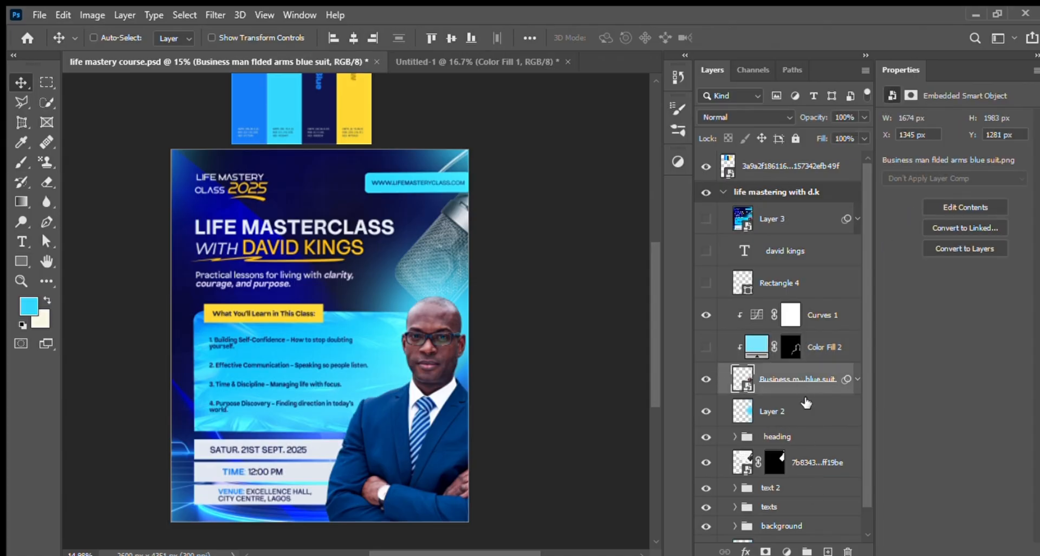
{"action": "left_click", "coordinate": [805, 278]}
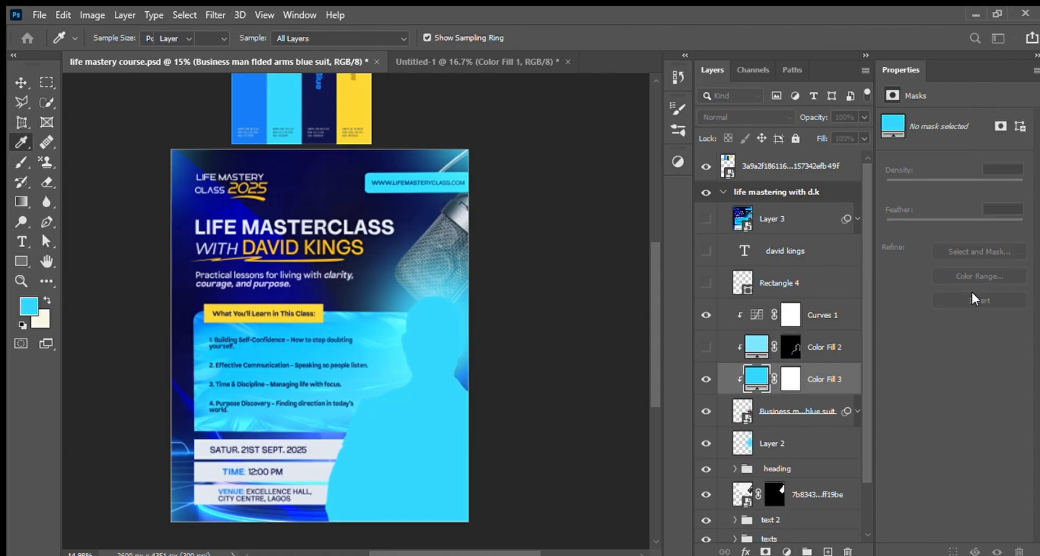
{"action": "key", "text": "v"}
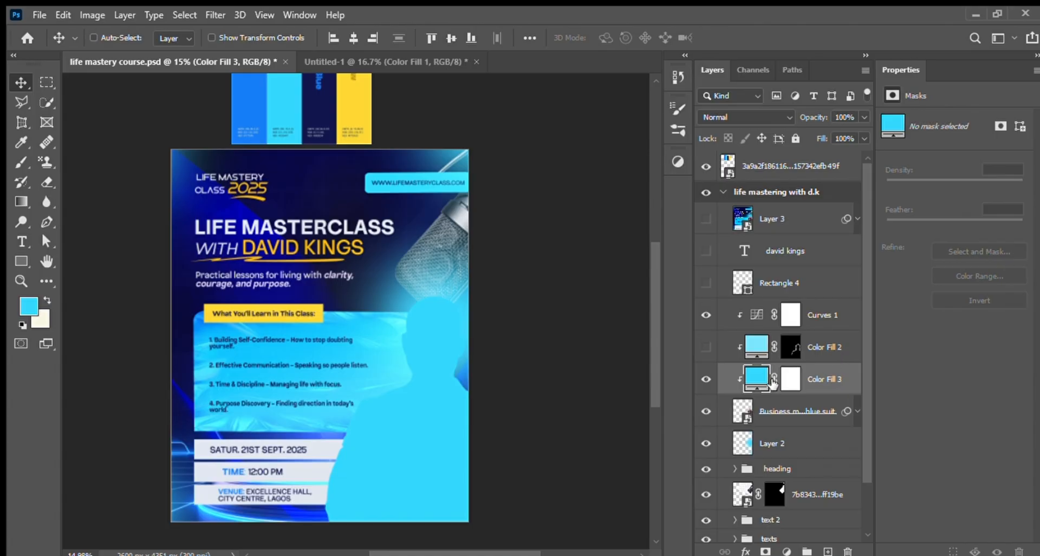
Step: Change the colour of Color Fill 3 to a softer, less saturated cyan
{"action": "double_click", "coordinate": [753, 377]}
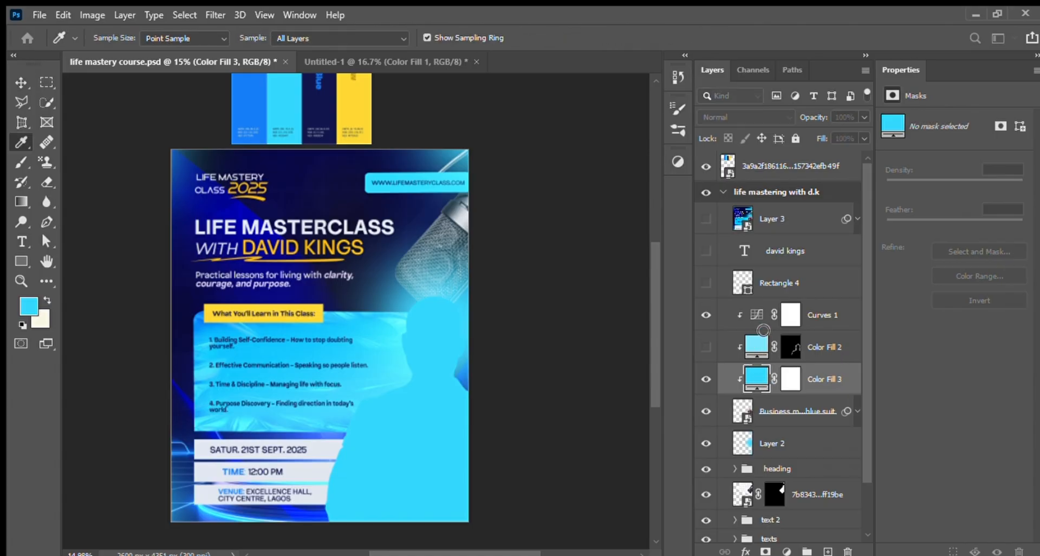
{"action": "left_click_drag", "start_coordinate": [743, 311], "coordinate": [734, 309]}
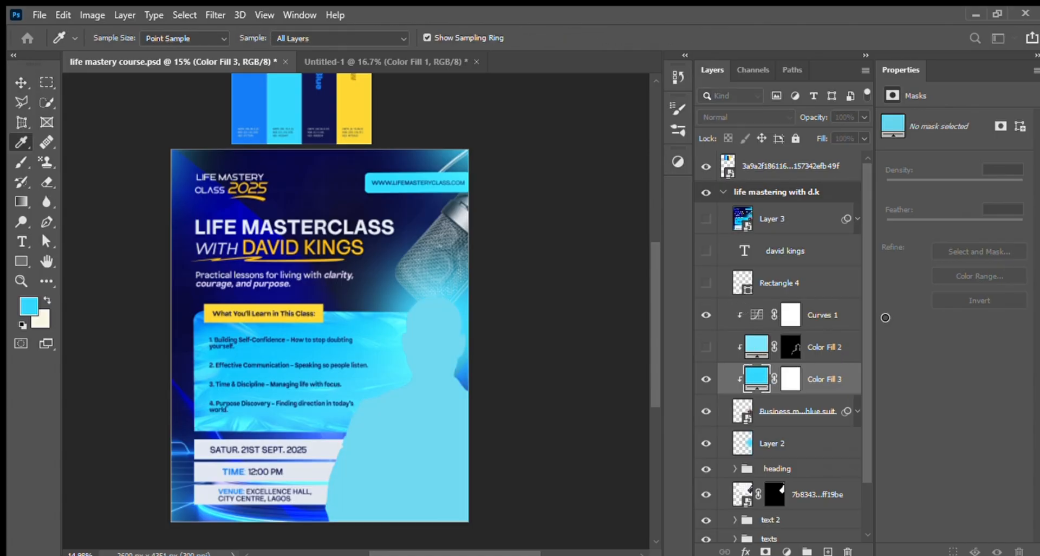
{"action": "left_click", "coordinate": [967, 278]}
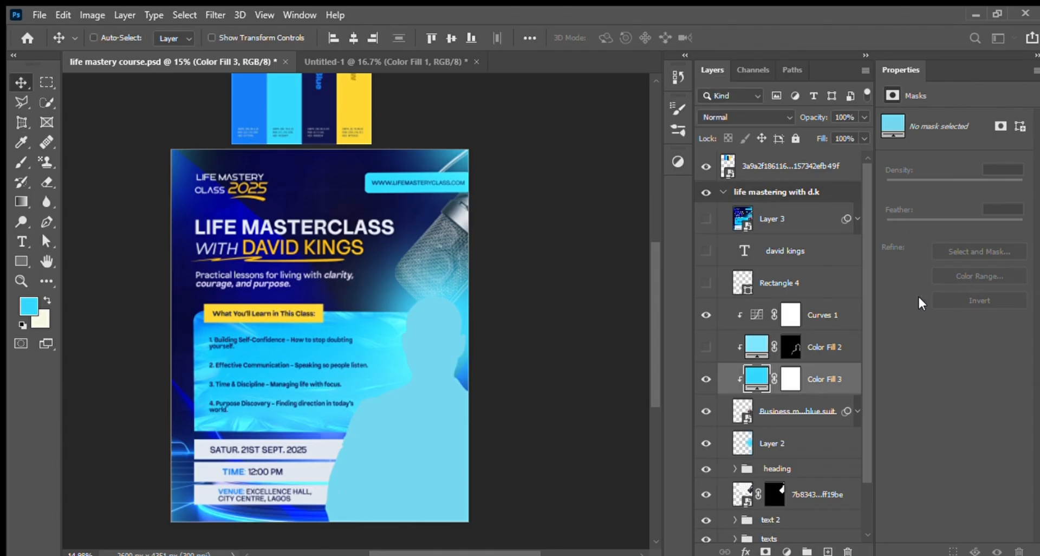
{"action": "left_click", "coordinate": [834, 352]}
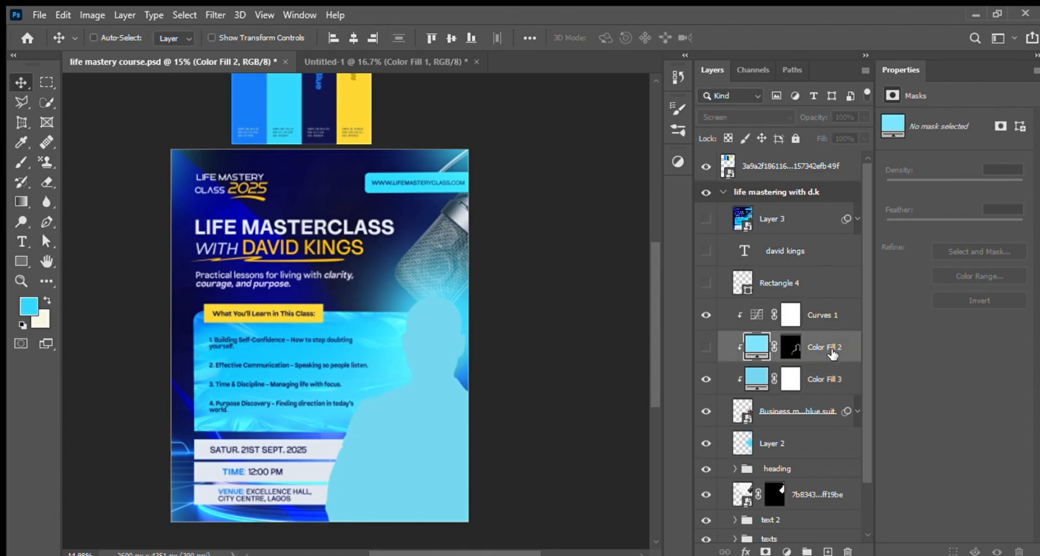
{"action": "left_click_drag", "start_coordinate": [834, 353], "coordinate": [814, 243]}
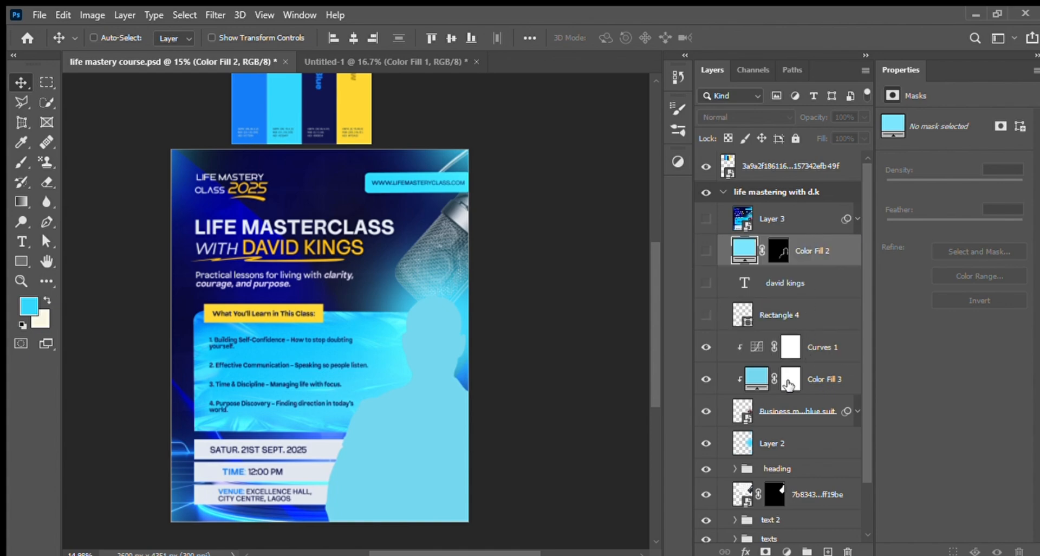
{"action": "left_click", "coordinate": [770, 382]}
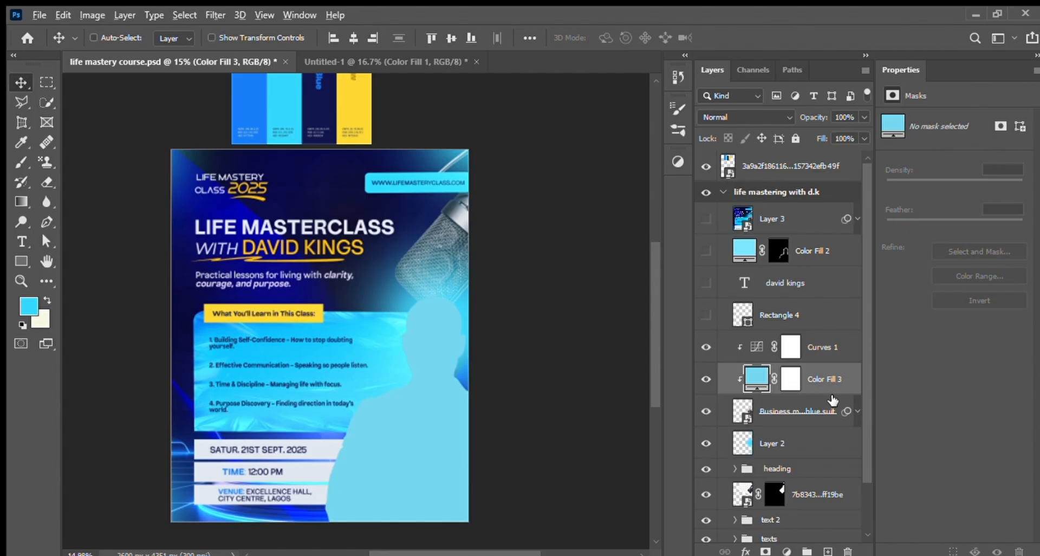
{"action": "key", "text": "alt"}
{"action": "left_click", "coordinate": [795, 377]}
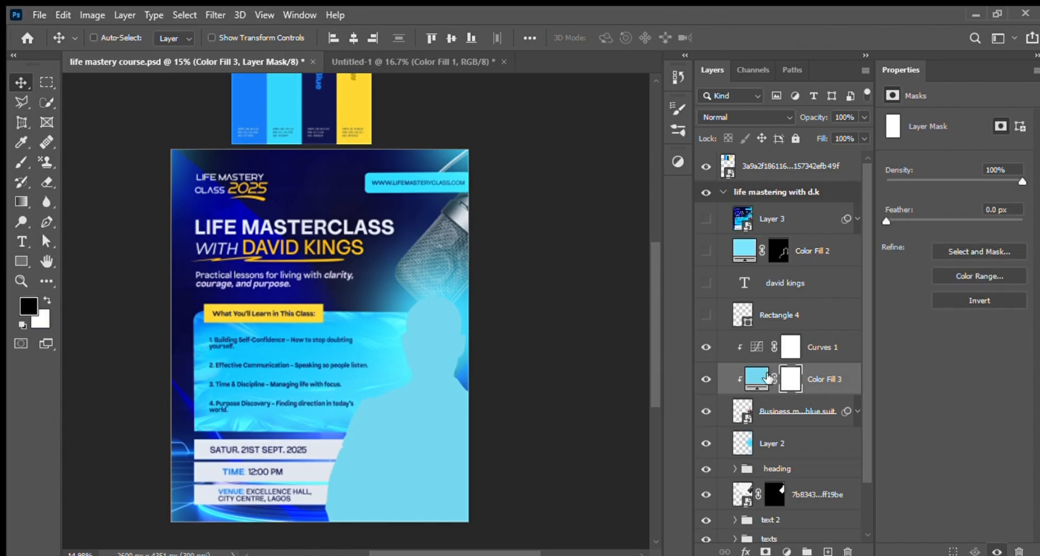
{"action": "left_click", "coordinate": [763, 379]}
{"action": "left_click", "coordinate": [791, 380]}
{"action": "key", "text": "i"}
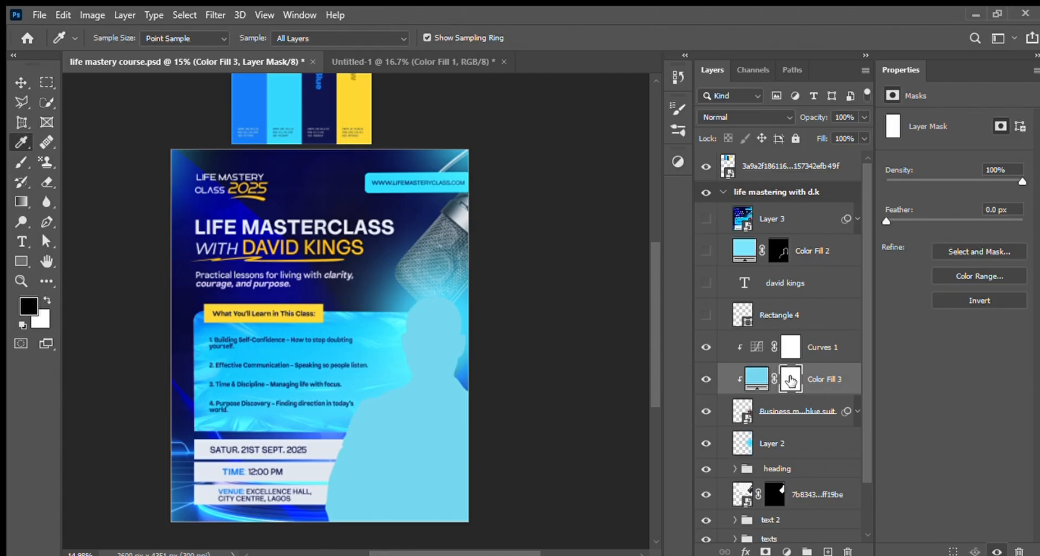
{"action": "key", "text": "ctrl+i"}
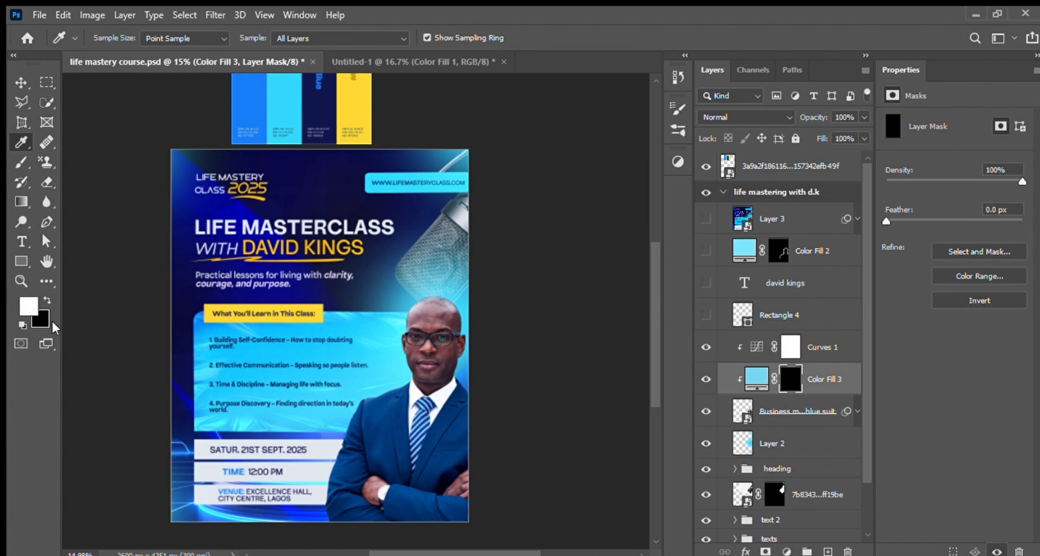
Step: Try painting a white rim with a 200 px brush at 90% flow on Color Fill 3's mask along the businessman's outline, and undo it
{"action": "left_click", "coordinate": [21, 161]}
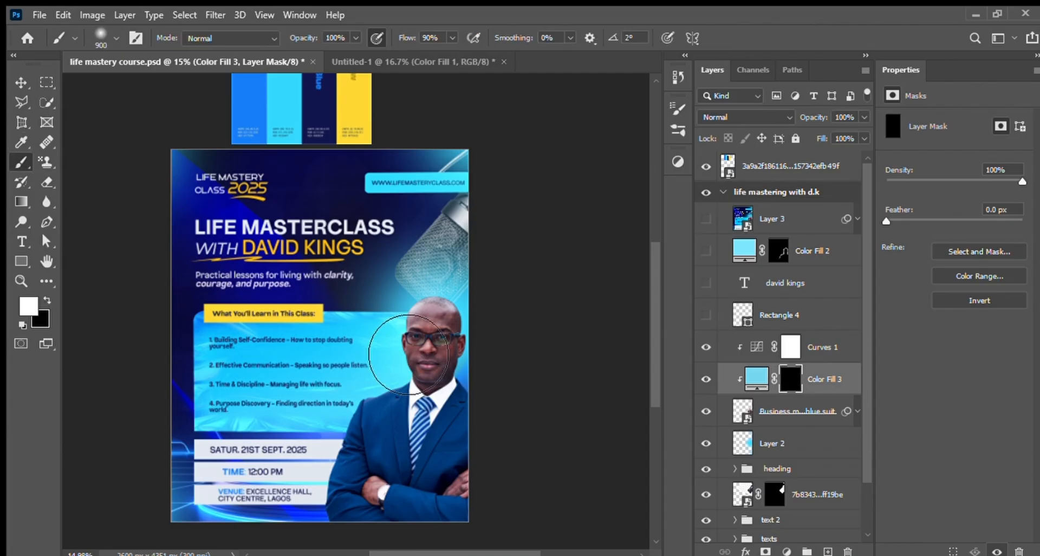
{"action": "key", "text": "bracketleft"}
{"action": "key", "text": "bracketleft"}
{"action": "key", "text": "bracketleft"}
{"action": "key", "text": "bracketleft"}
{"action": "key", "text": "bracketleft"}
{"action": "key", "text": "bracketleft"}
{"action": "key", "text": "bracketleft"}
{"action": "mouse_move", "coordinate": [405, 381]}
{"action": "left_mouse_down"}
{"action": "mouse_move", "coordinate": [355, 412]}
{"action": "mouse_move", "coordinate": [323, 496]}
{"action": "left_mouse_up"}
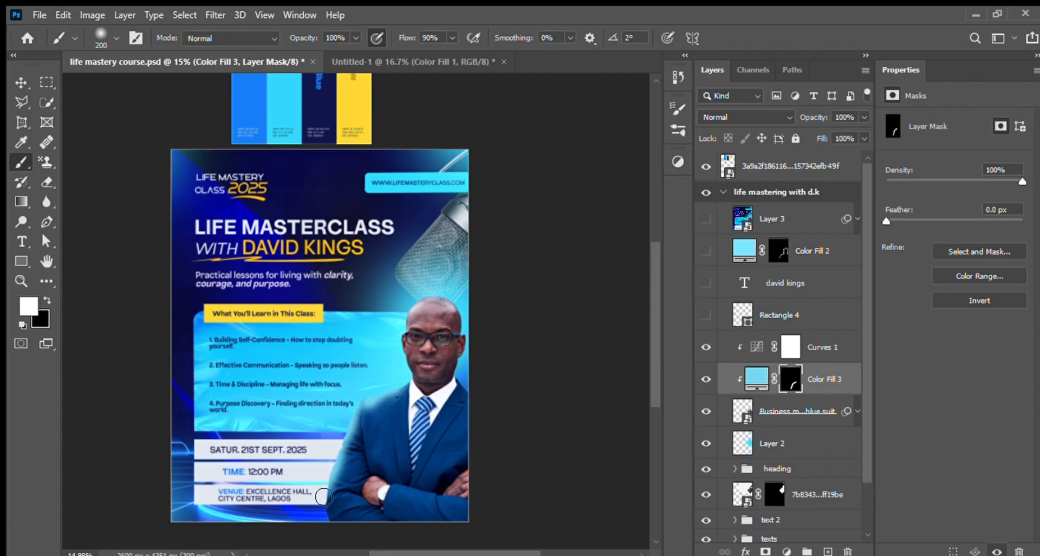
{"action": "key", "text": "ctrl+z"}
{"action": "key", "text": "ctrl+z"}
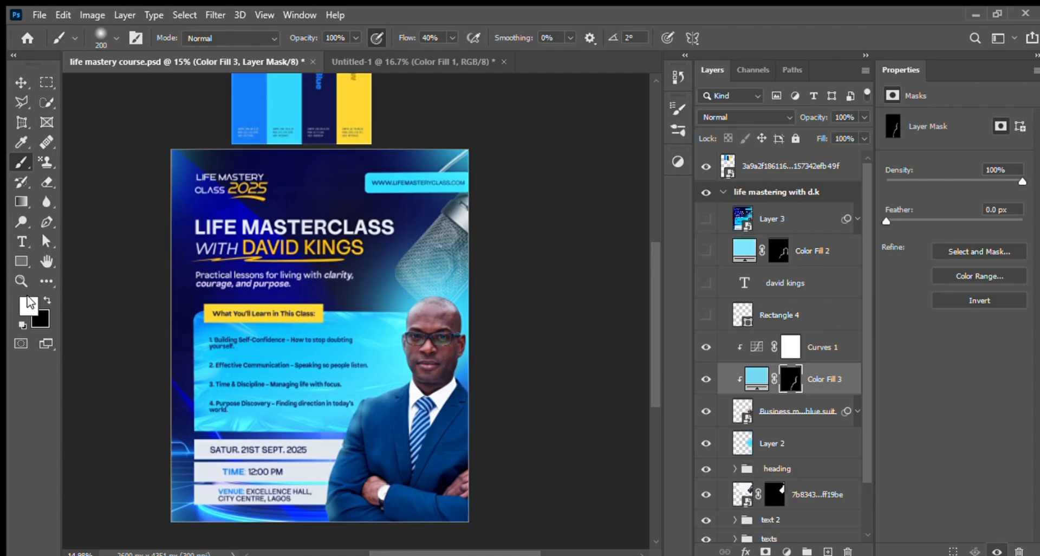
{"action": "left_click", "coordinate": [739, 379], "text": "alt"}
{"action": "left_click", "coordinate": [43, 295]}
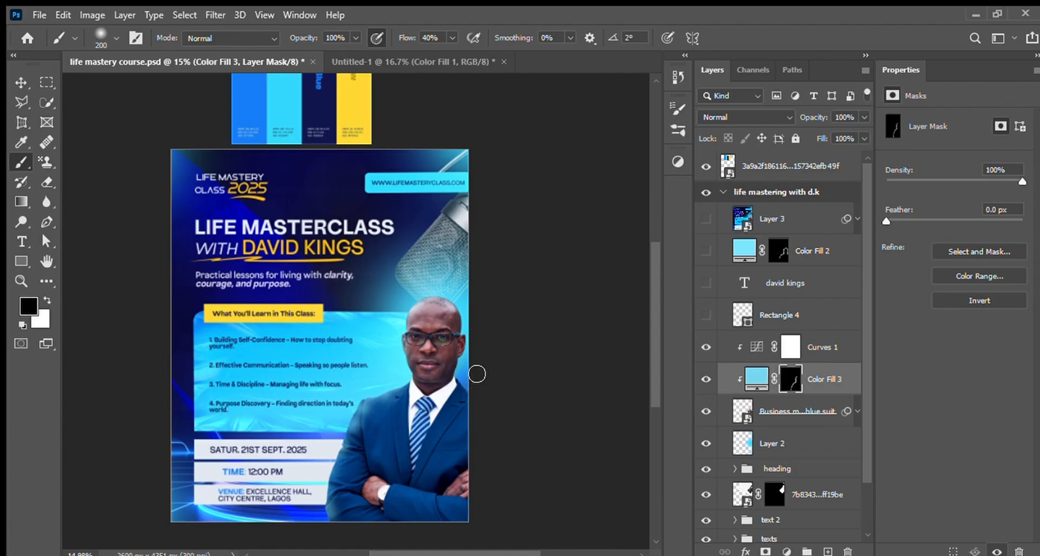
{"action": "left_click", "coordinate": [858, 382]}
{"action": "key", "text": "h"}
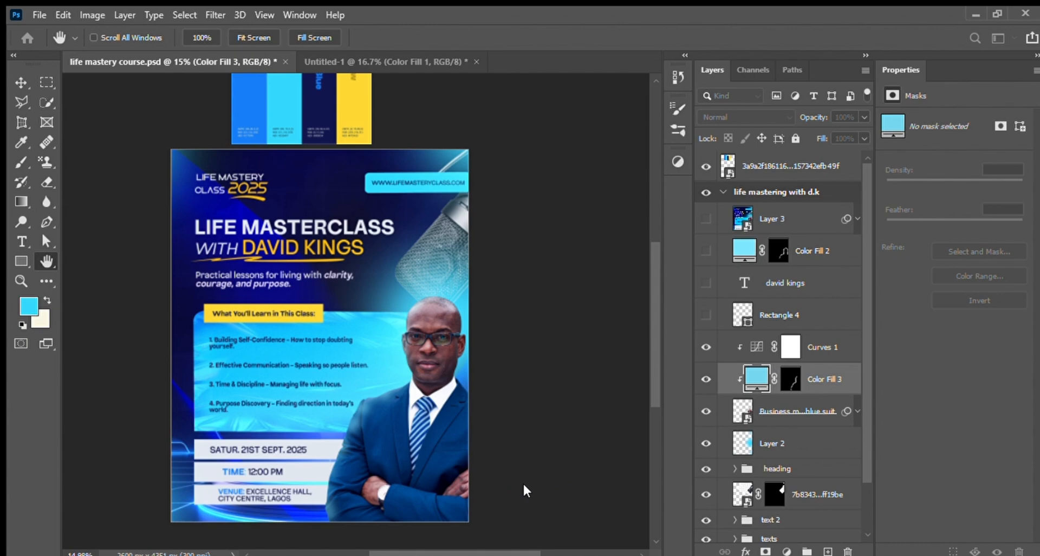
{"action": "left_click_drag", "start_coordinate": [558, 446], "coordinate": [567, 446]}
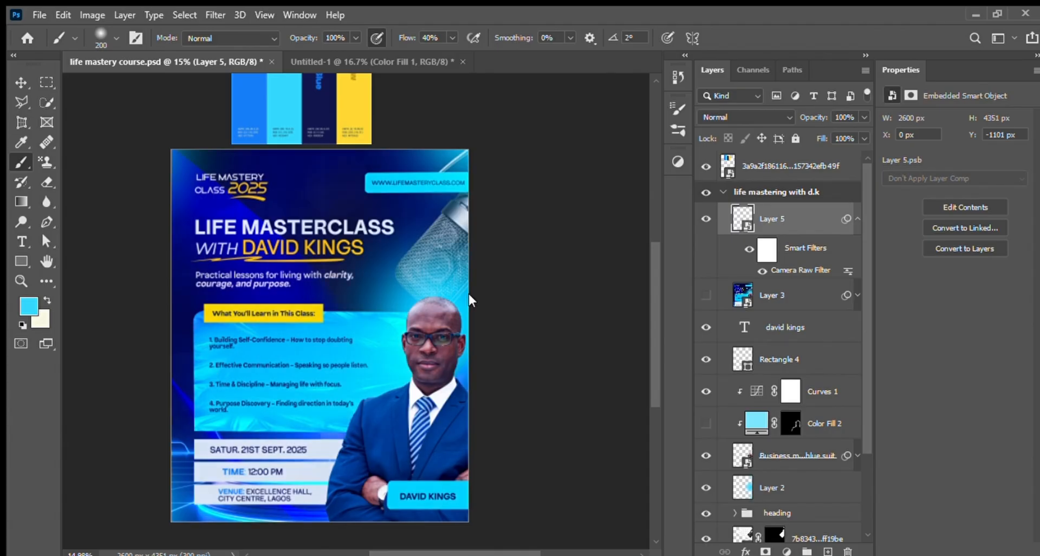
Step: Toggle Layer 5 with its Camera Raw Filter to compare the flyer with and without the grading, leaving the layer hidden
{"action": "left_click", "coordinate": [707, 220]}
{"action": "left_click", "coordinate": [706, 219]}
{"action": "left_click", "coordinate": [706, 219]}
{"action": "left_click", "coordinate": [706, 219]}
{"action": "left_click", "coordinate": [706, 220]}
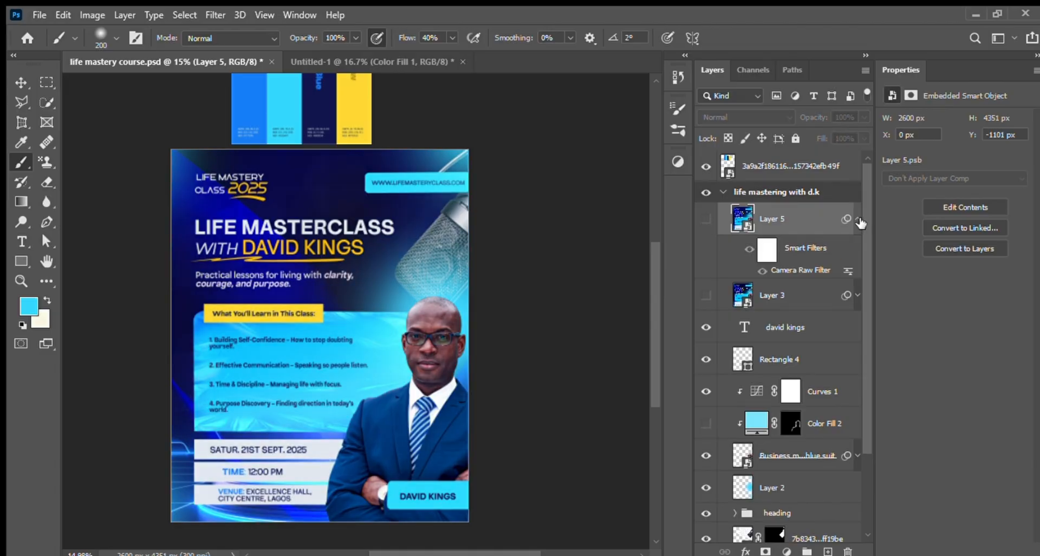
Step: Toggle Layer 3 to compare its effect on the flyer, leave it visible, and collapse the life mastering with d.k artboard
{"action": "left_click", "coordinate": [708, 295]}
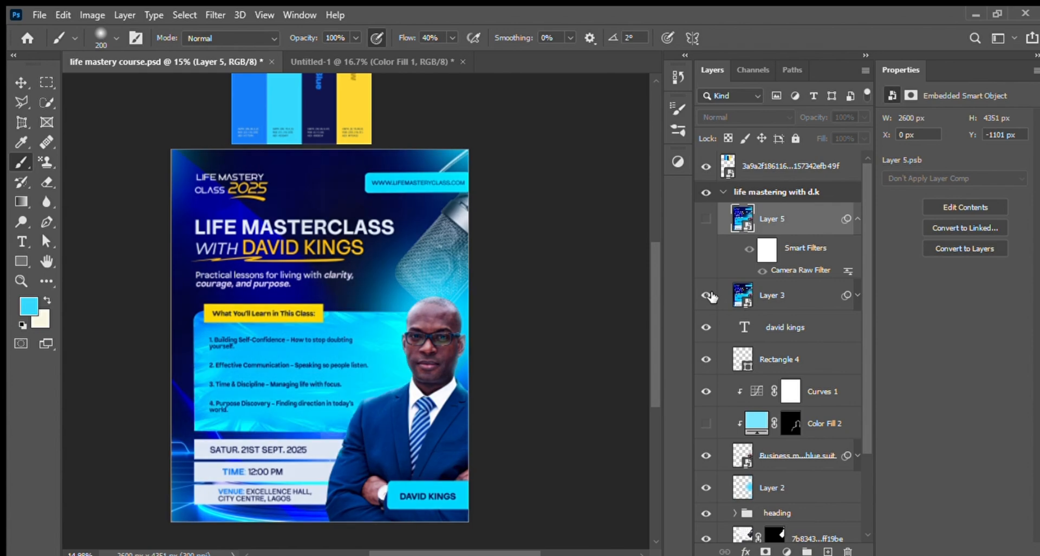
{"action": "left_click", "coordinate": [708, 295]}
{"action": "left_click", "coordinate": [707, 295]}
{"action": "left_click", "coordinate": [724, 192]}
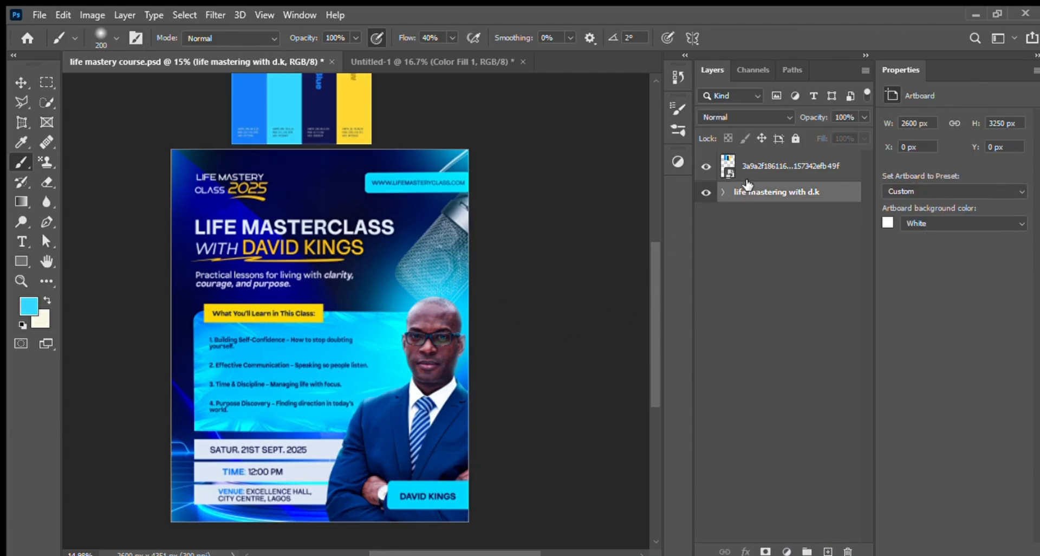